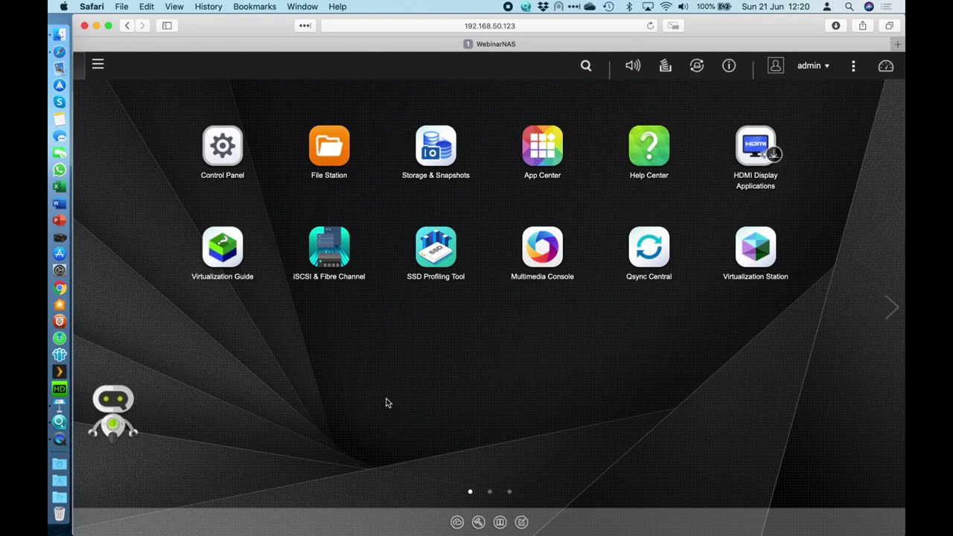
# Open Storage & Snapshots in a maximized window and look over the system overview.
pyautogui.click(451, 139)
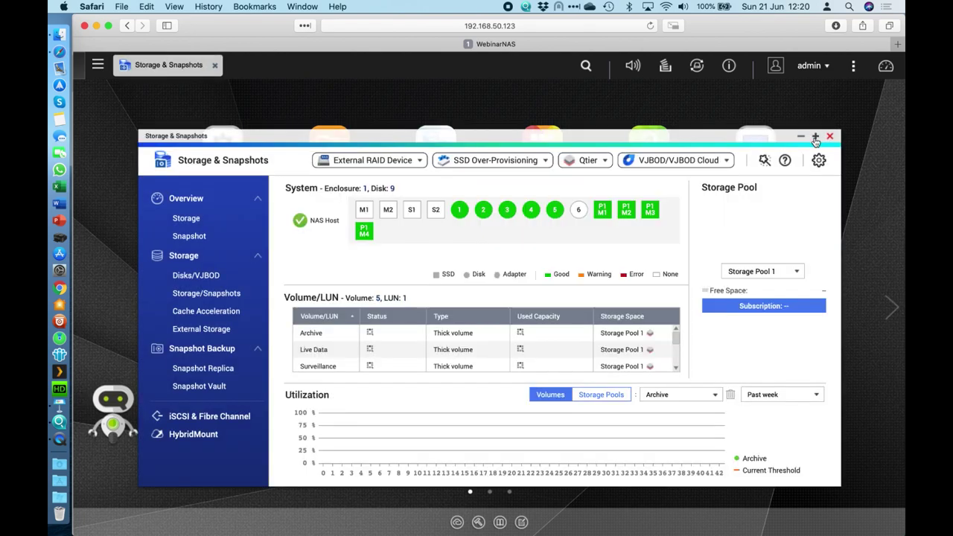
pyautogui.click(816, 135)
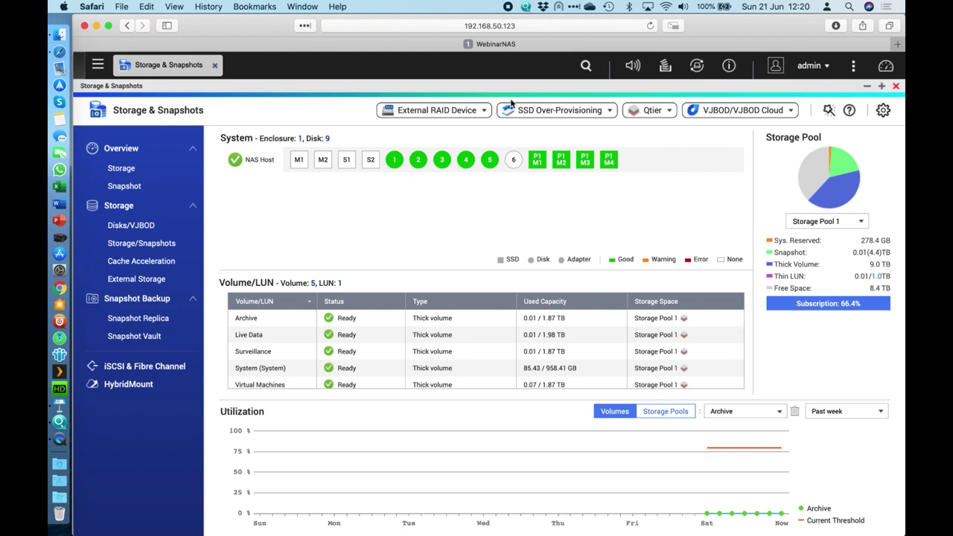
pyautogui.moveTo(466, 164)
# Inspect the NAS disk list and the disk information of PCIe 1 SSD 1.
pyautogui.click(157, 225)
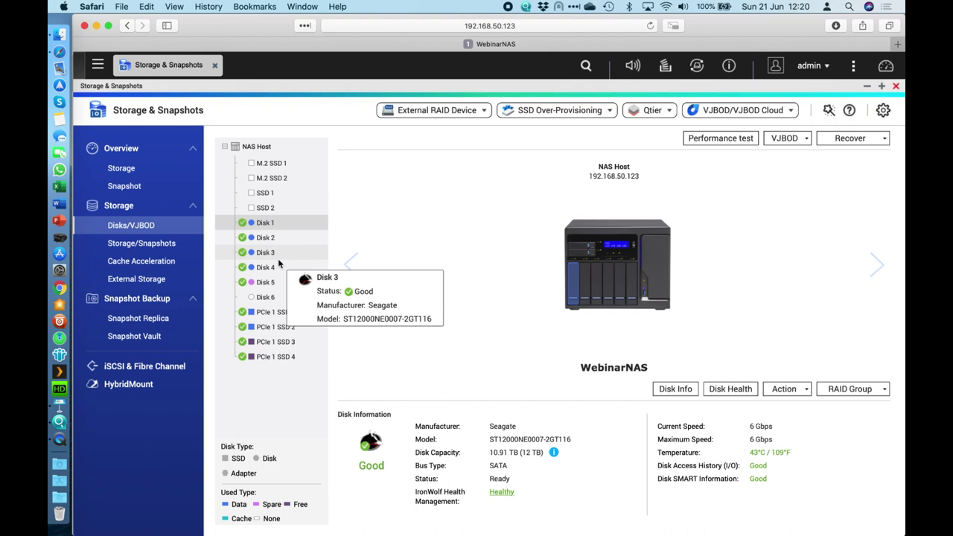
pyautogui.click(280, 314)
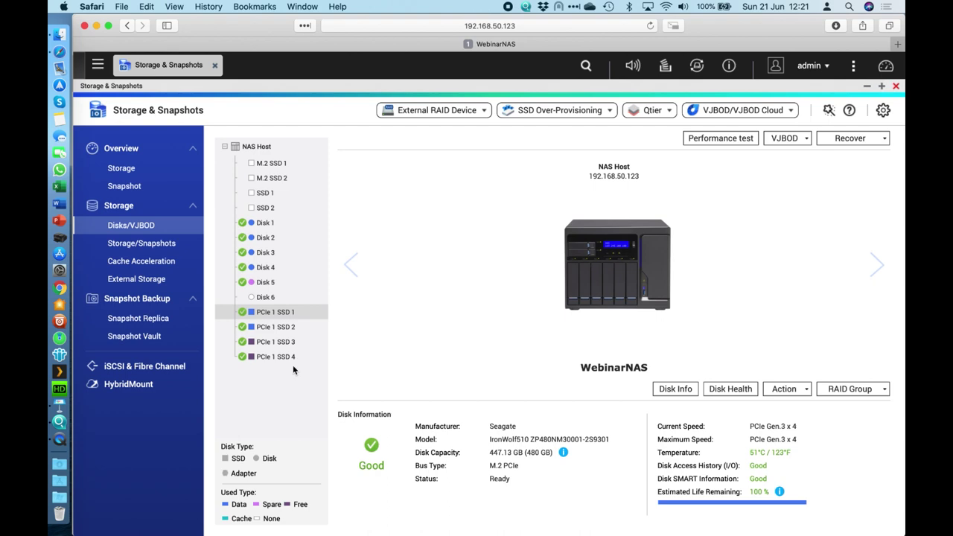
# Show the storage space list and review the volume types in the Volume Creation Wizard without creating a volume.
pyautogui.click(156, 242)
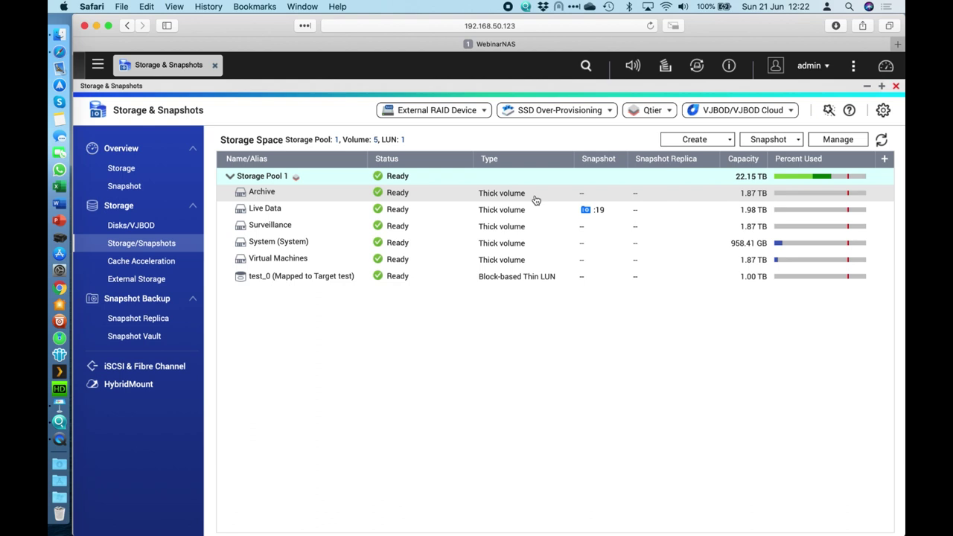
pyautogui.click(731, 142)
pyautogui.click(697, 182)
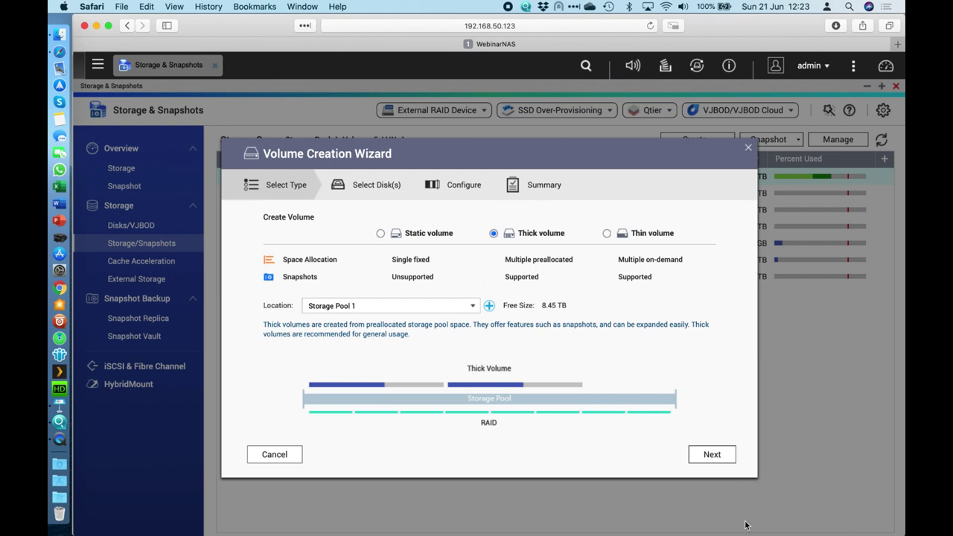
pyautogui.click(749, 148)
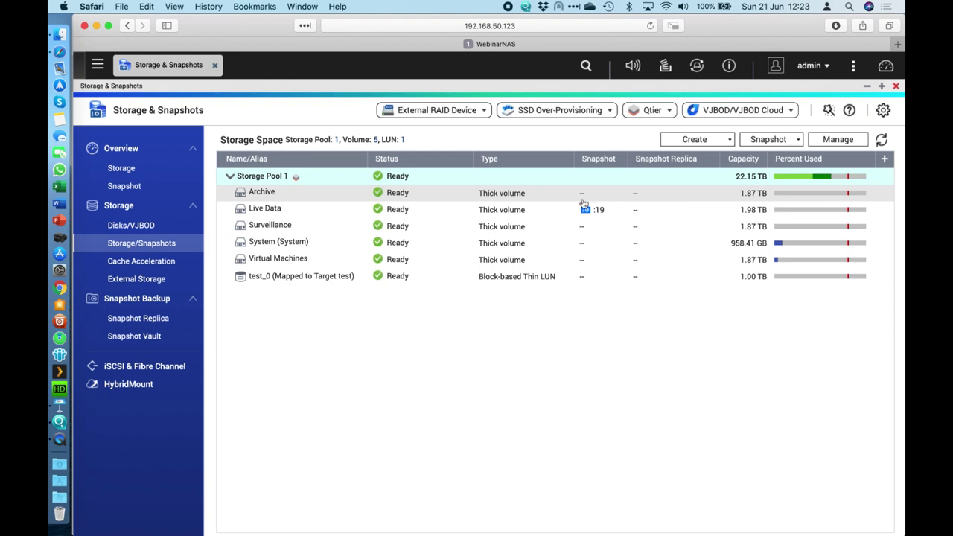
# Open Snapshot Manager for the Archive volume, dismiss its welcome message and move its window fully into view.
pyautogui.rightClick(557, 196)
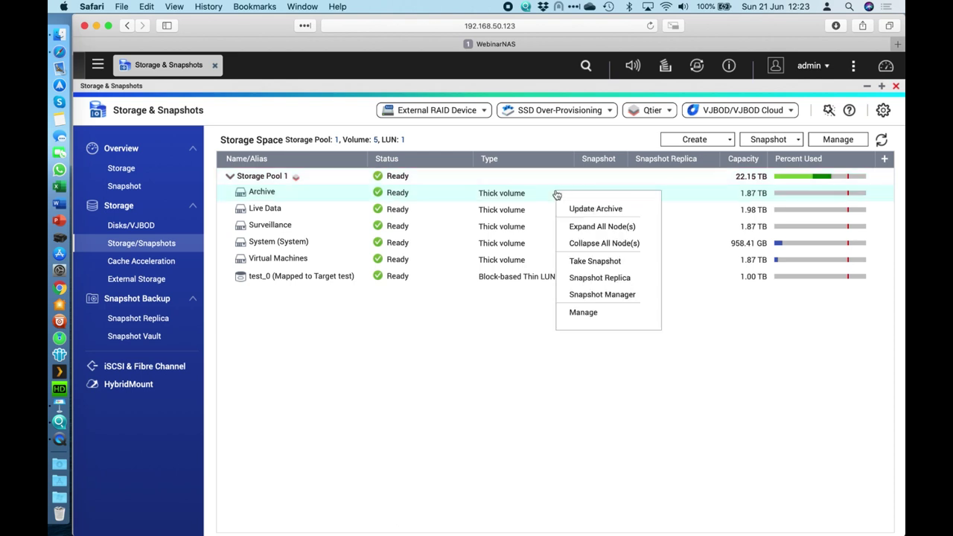
pyautogui.click(596, 295)
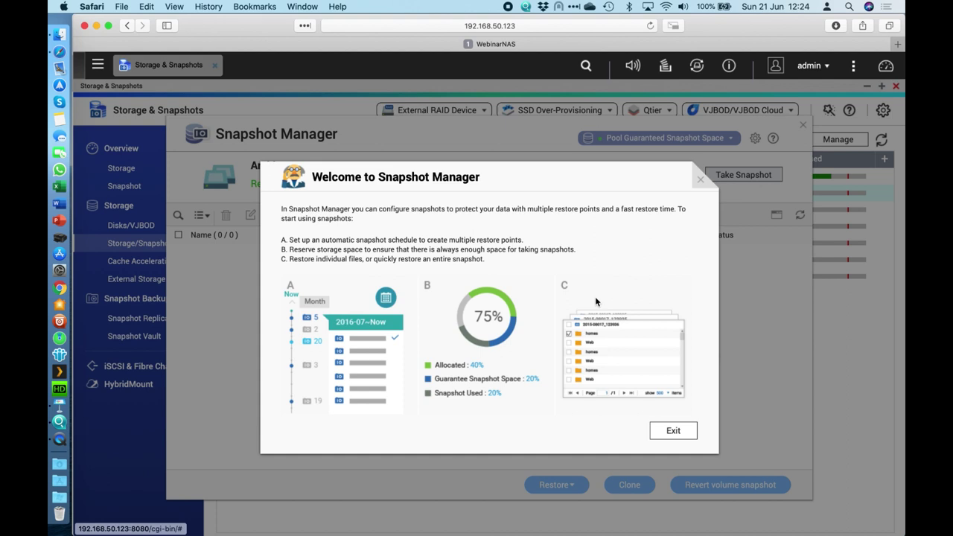
pyautogui.click(702, 179)
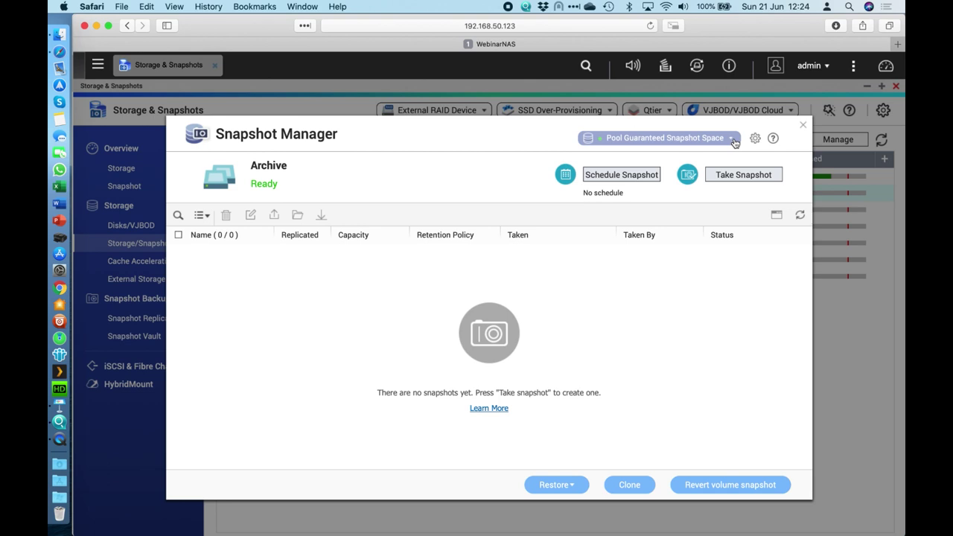
pyautogui.press('Escape')
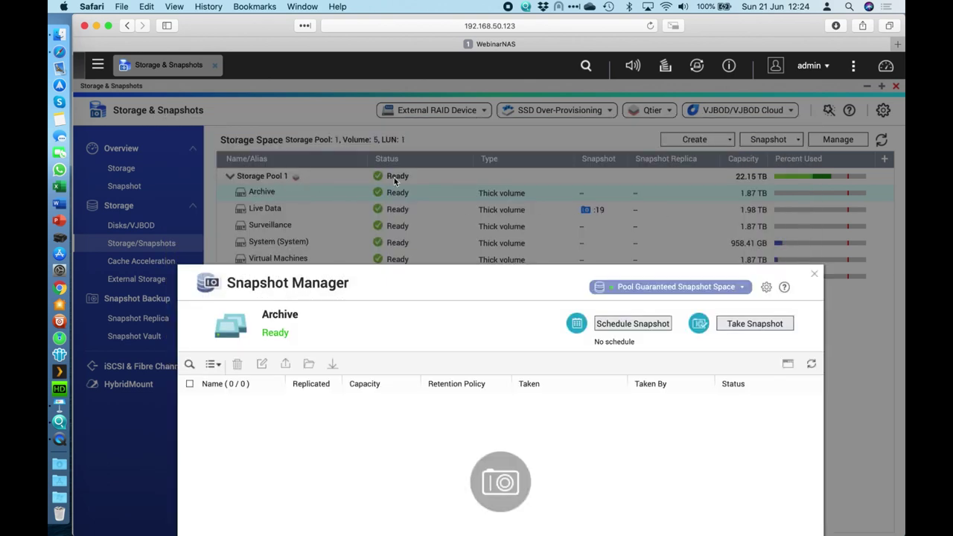
pyautogui.moveTo(457, 273); pyautogui.dragTo(453, 94)
# Examine the Recommended percentages and Custom option for Storage Pool 1's guaranteed snapshot space, leaving the settings without saving.
pyautogui.click(739, 113)
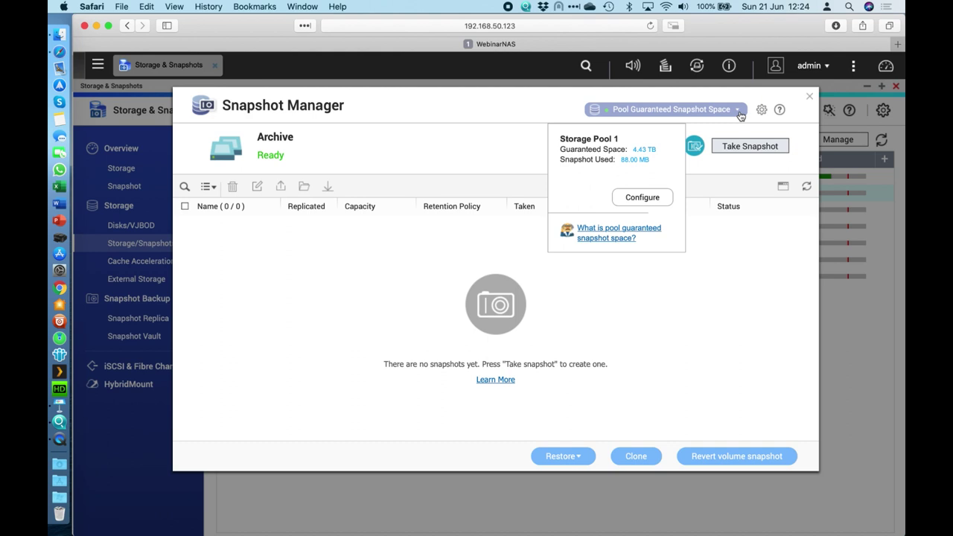
pyautogui.click(639, 198)
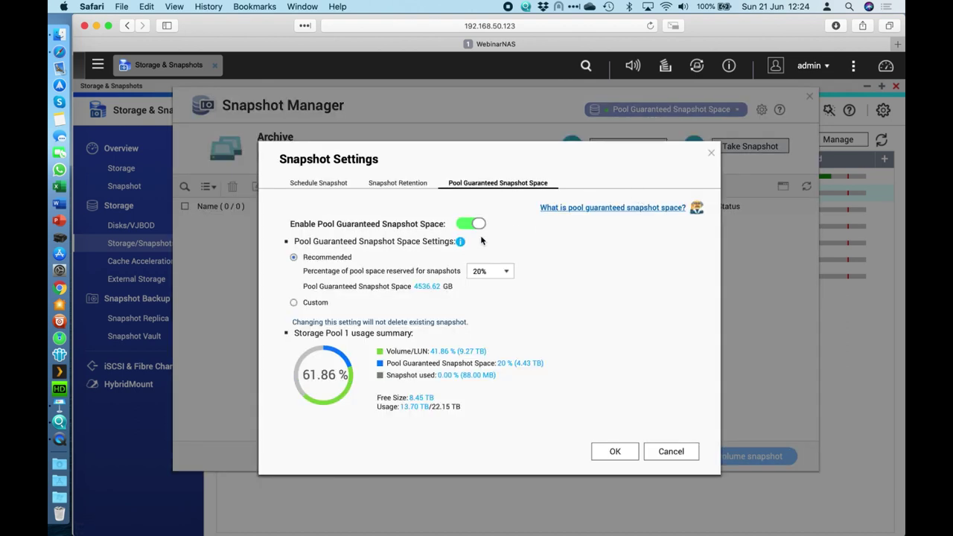
pyautogui.click(503, 277)
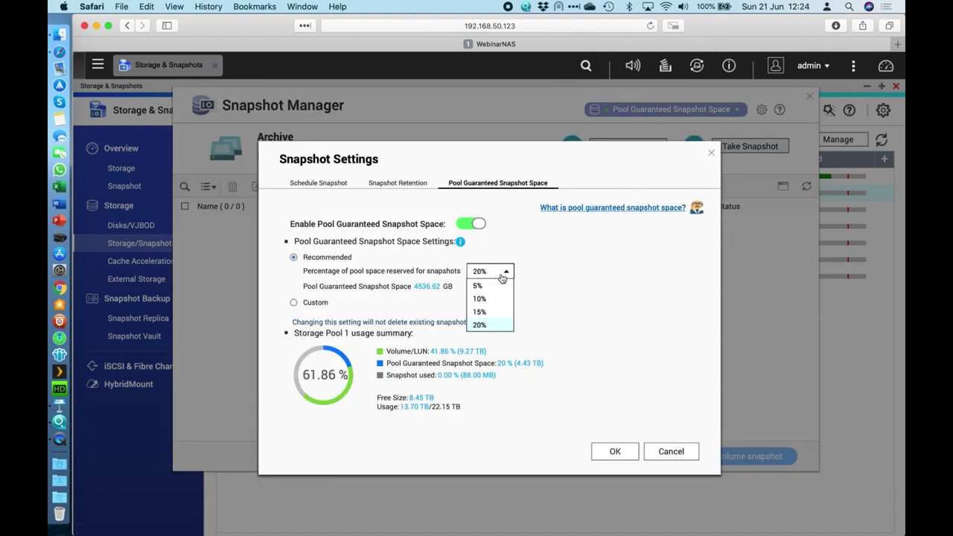
pyautogui.click(534, 277)
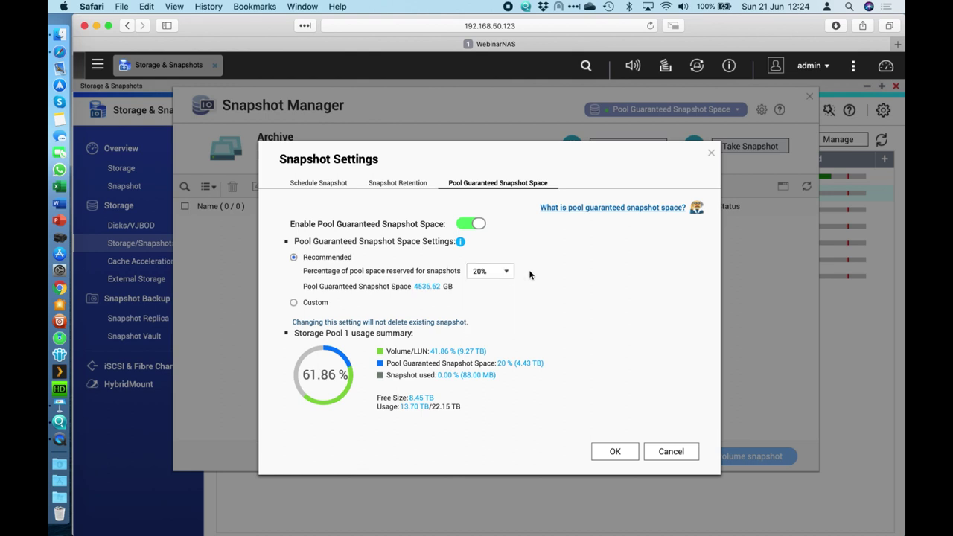
pyautogui.click(306, 306)
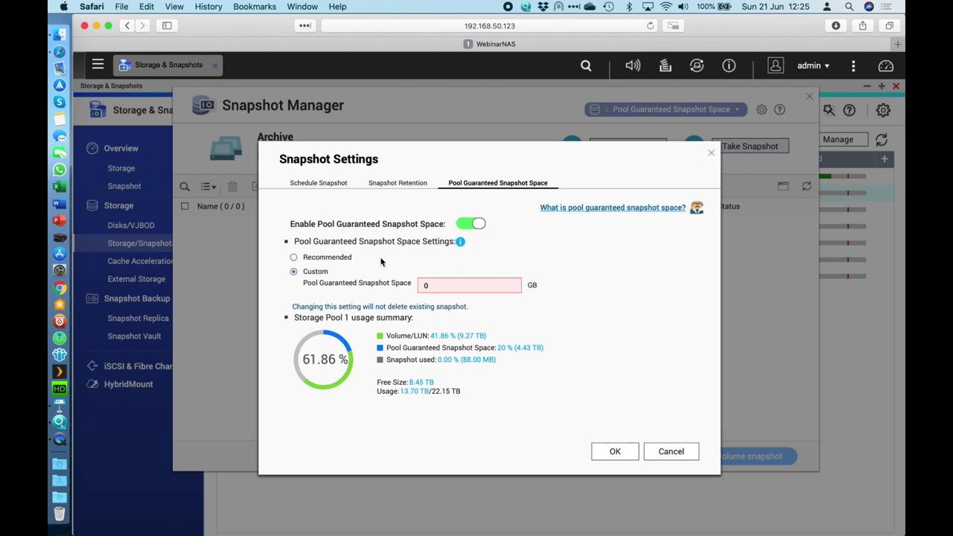
pyautogui.click(328, 258)
pyautogui.click(505, 274)
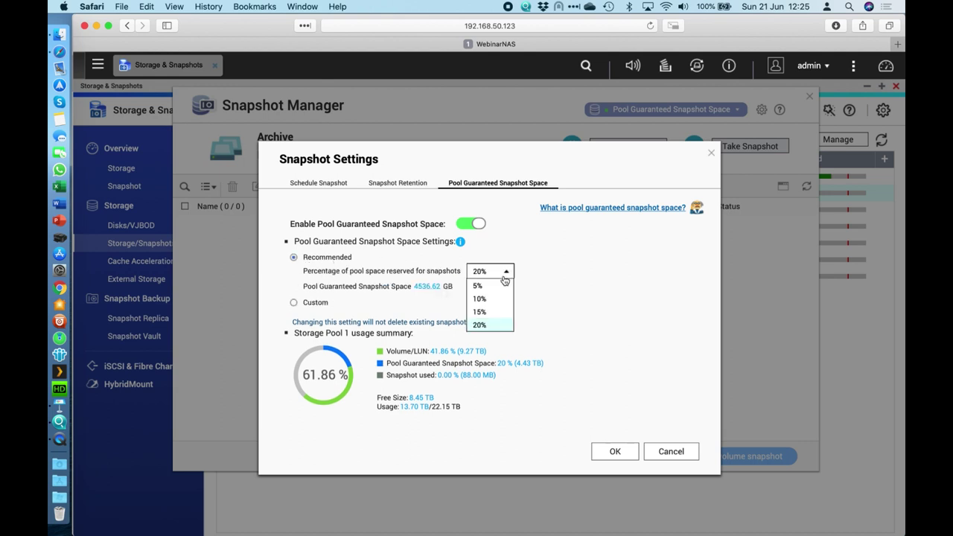
pyautogui.click(573, 307)
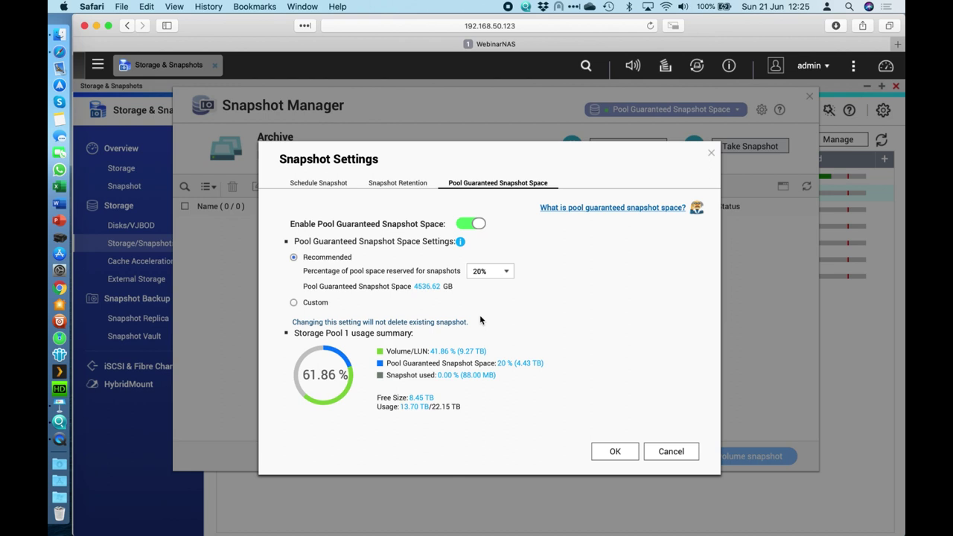
pyautogui.click(649, 455)
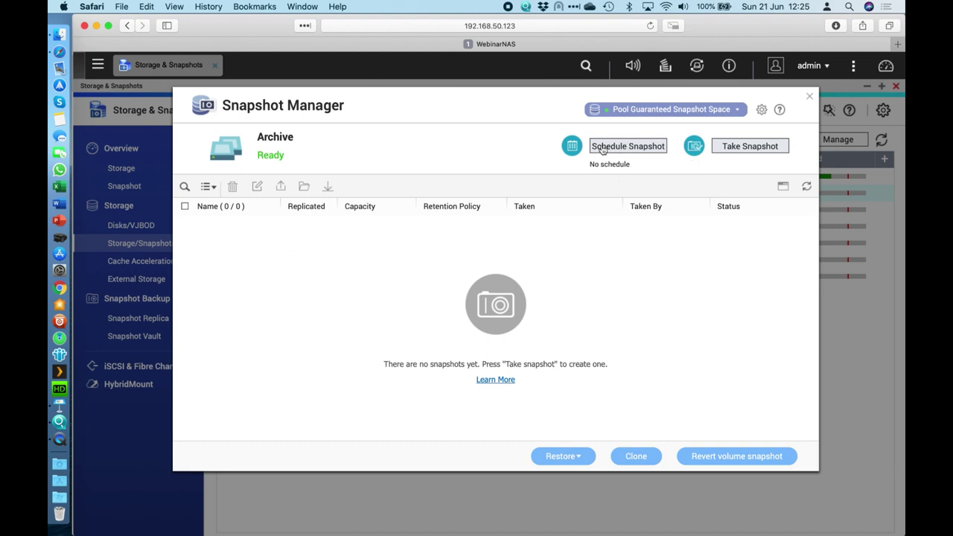
# Open the snapshot schedule settings for the Archive volume and enable the schedule.
pyautogui.click(653, 147)
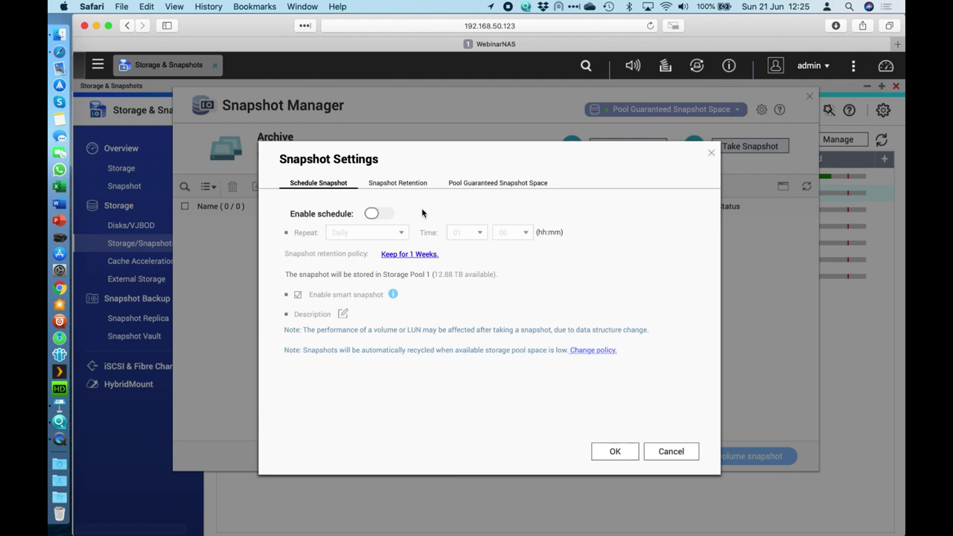
pyautogui.click(379, 214)
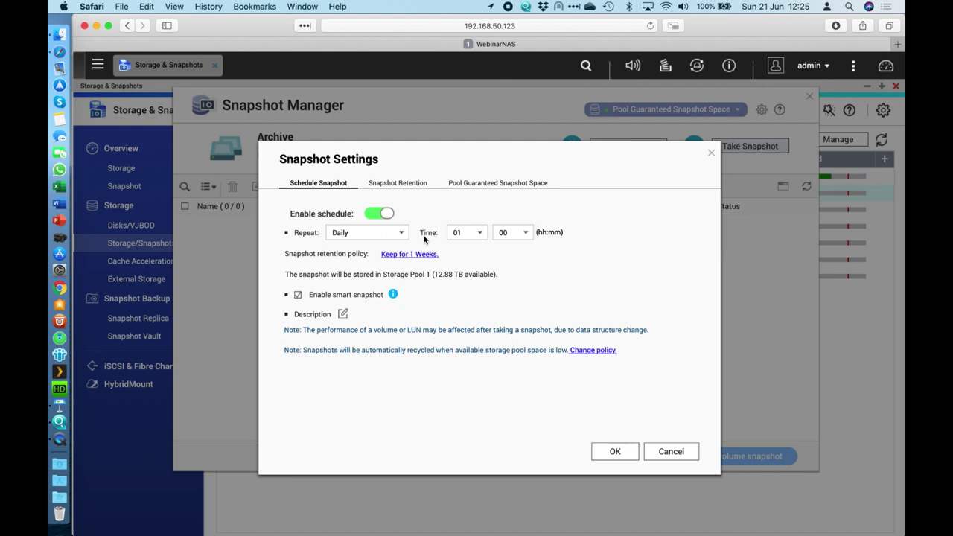
pyautogui.click(479, 236)
pyautogui.click(554, 288)
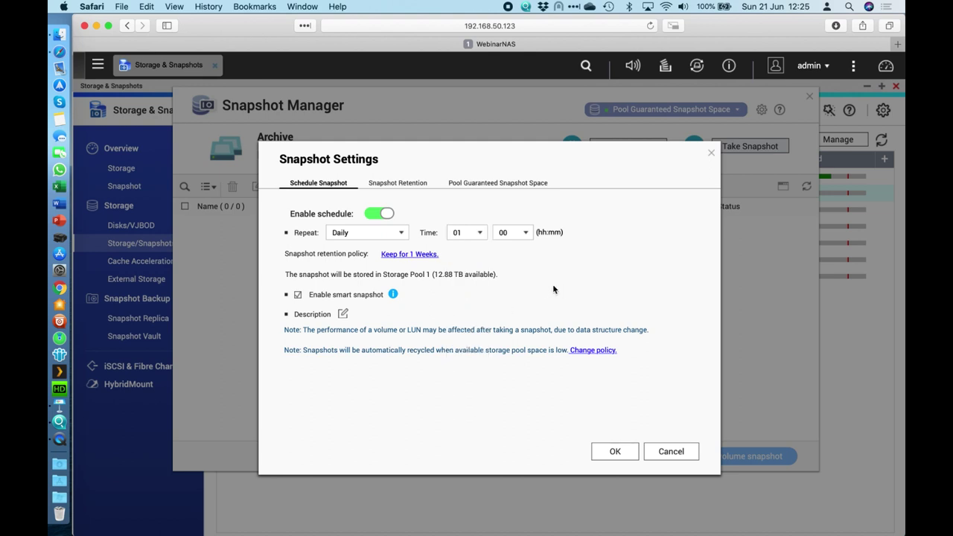
# Set the snapshot schedule to repeat every 3 hours.
pyautogui.click(394, 233)
pyautogui.click(378, 248)
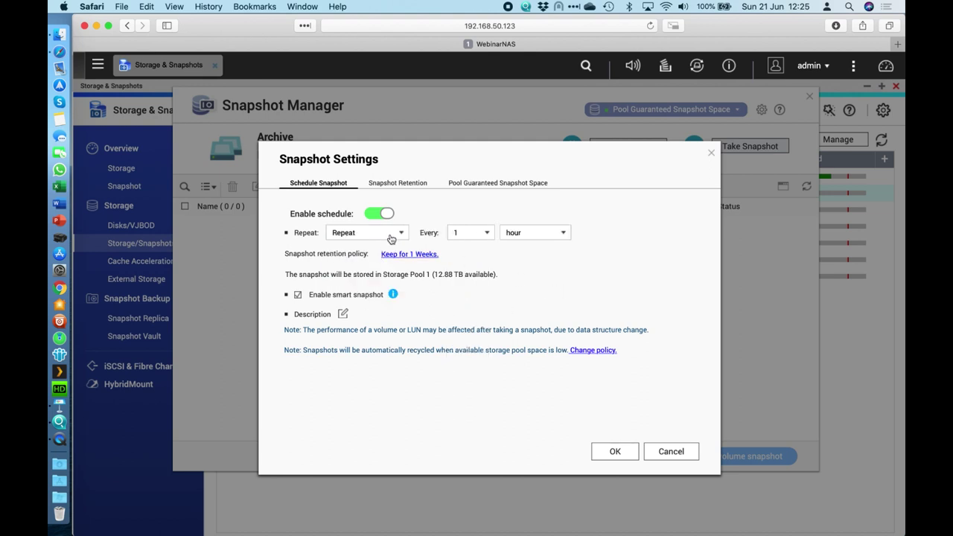
pyautogui.click(484, 236)
pyautogui.click(476, 262)
pyautogui.click(555, 235)
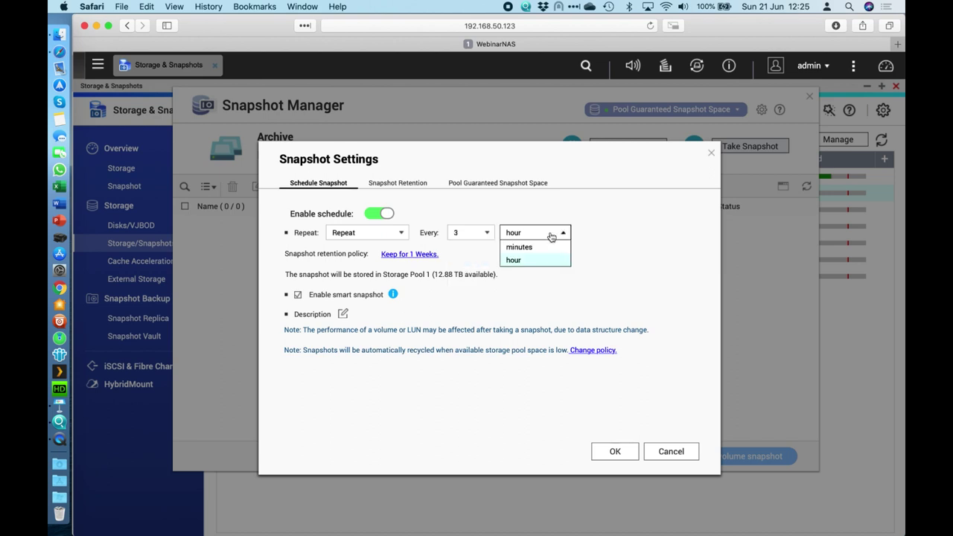
pyautogui.click(597, 237)
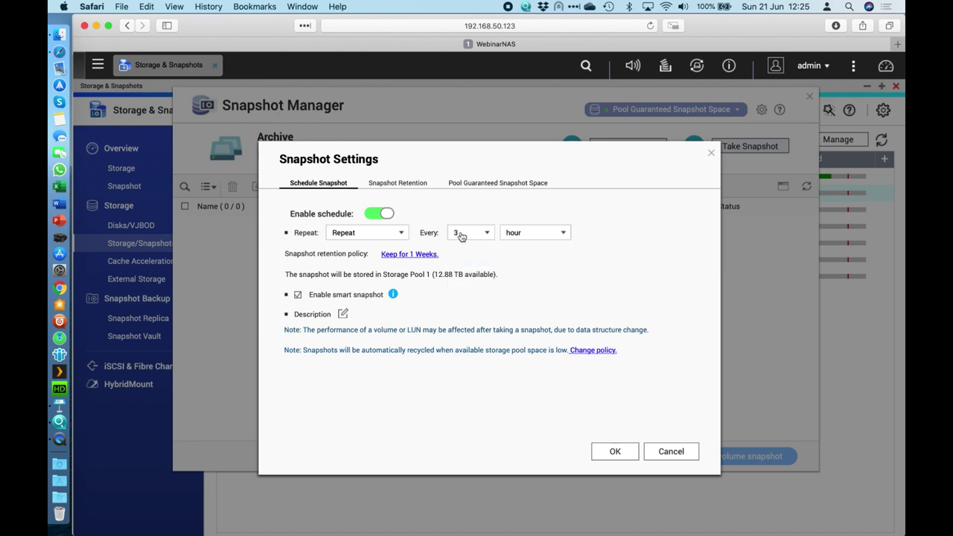
# Change the snapshot schedule to Hourly with the minutes set to 30, and open the snapshot retention policy.
pyautogui.click(402, 235)
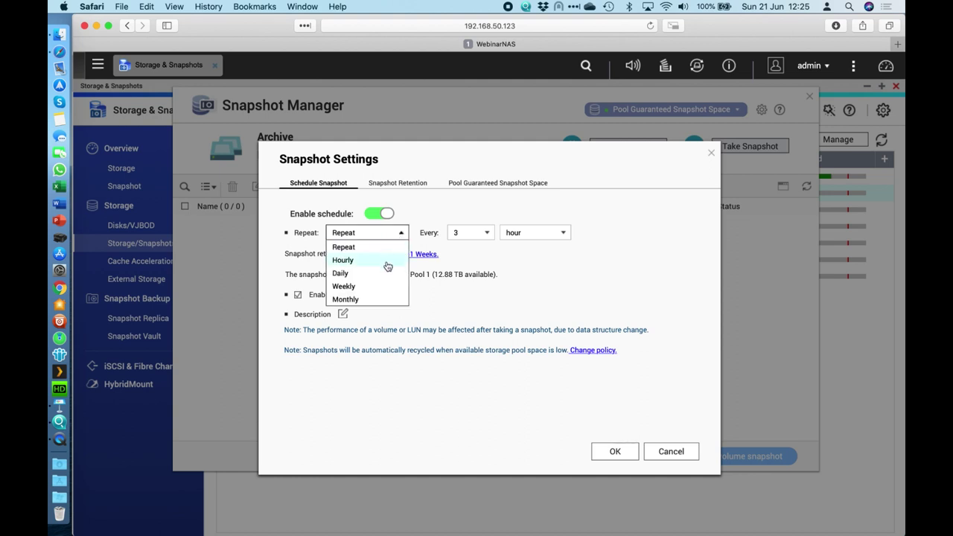
pyautogui.click(387, 261)
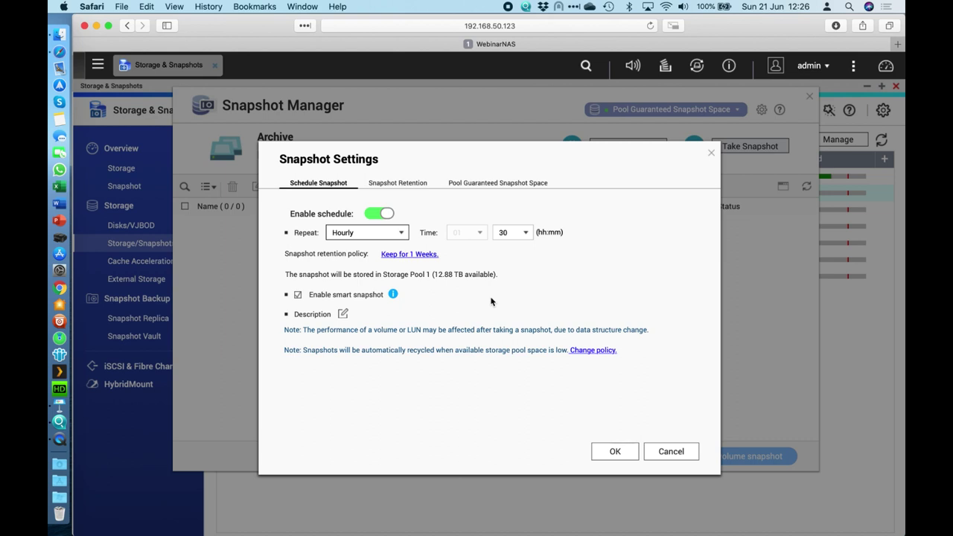
pyautogui.click(401, 257)
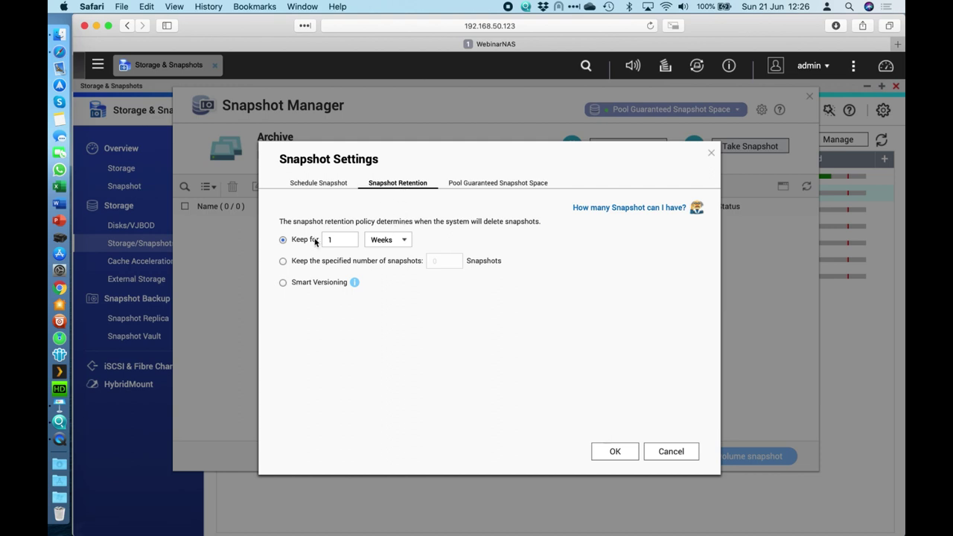
# Set the retention policy to keep snapshots for 12 months.
pyautogui.click(403, 241)
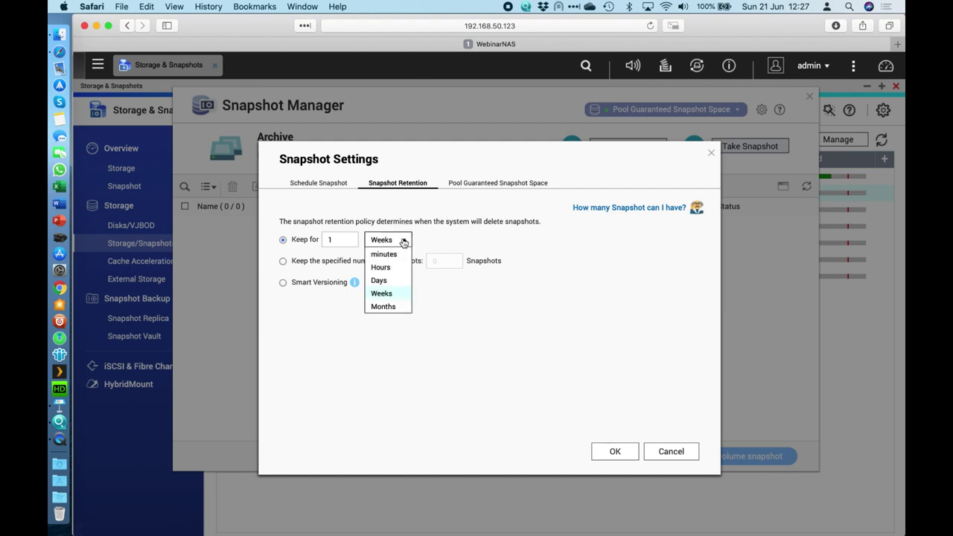
pyautogui.click(450, 294)
pyautogui.moveTo(349, 239); pyautogui.dragTo(301, 240)
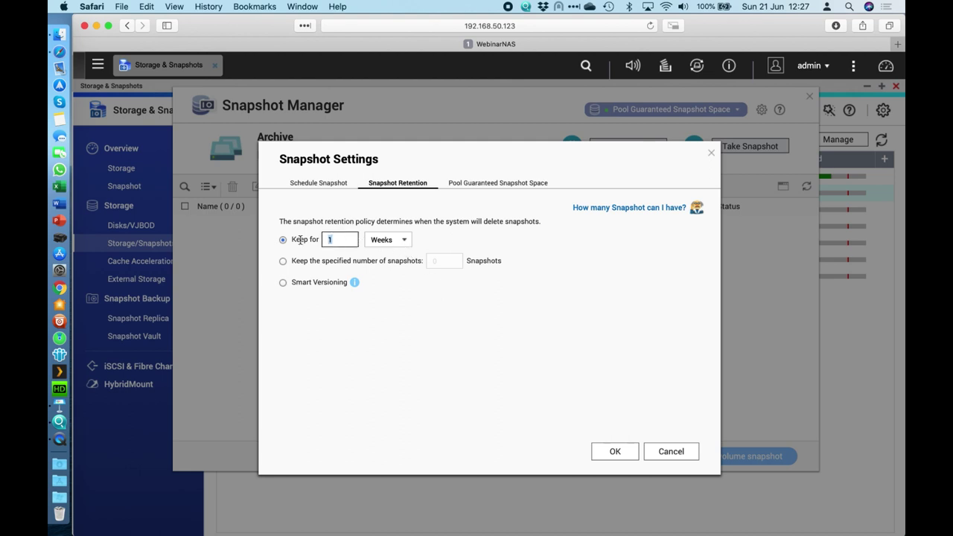
pyautogui.write('12')
pyautogui.click(385, 243)
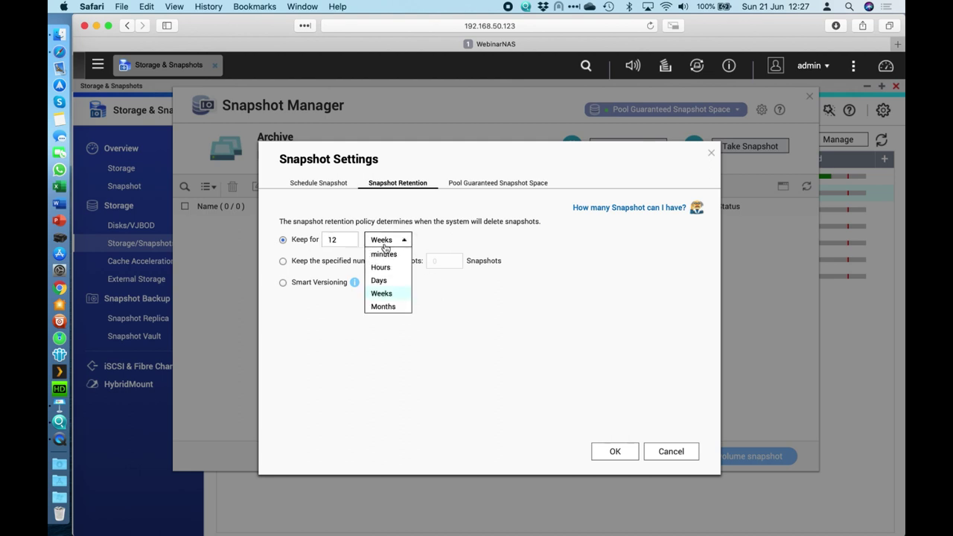
pyautogui.click(395, 310)
pyautogui.click(440, 361)
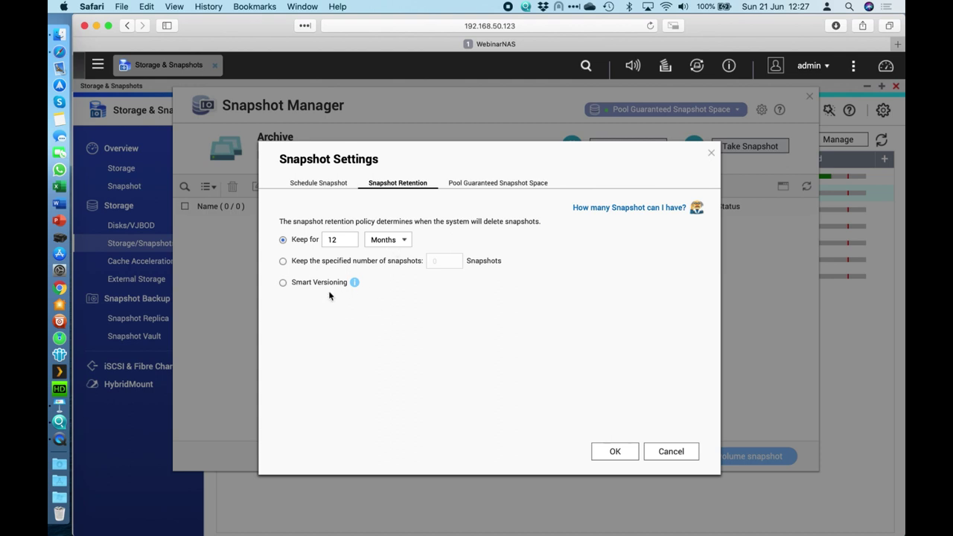
# Switch the retention policy to Smart Versioning and keep 24 hourly and 7 daily snapshots.
pyautogui.click(284, 283)
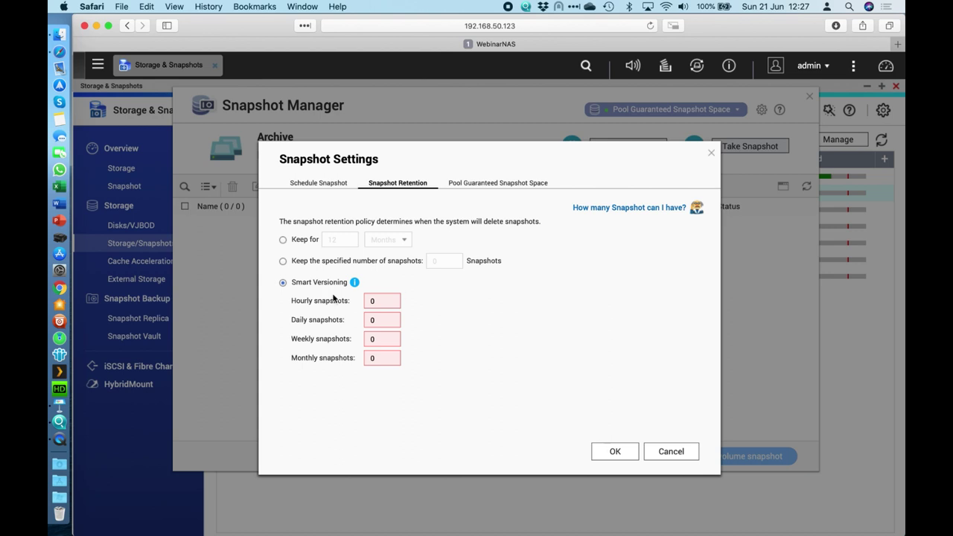
pyautogui.moveTo(383, 301)
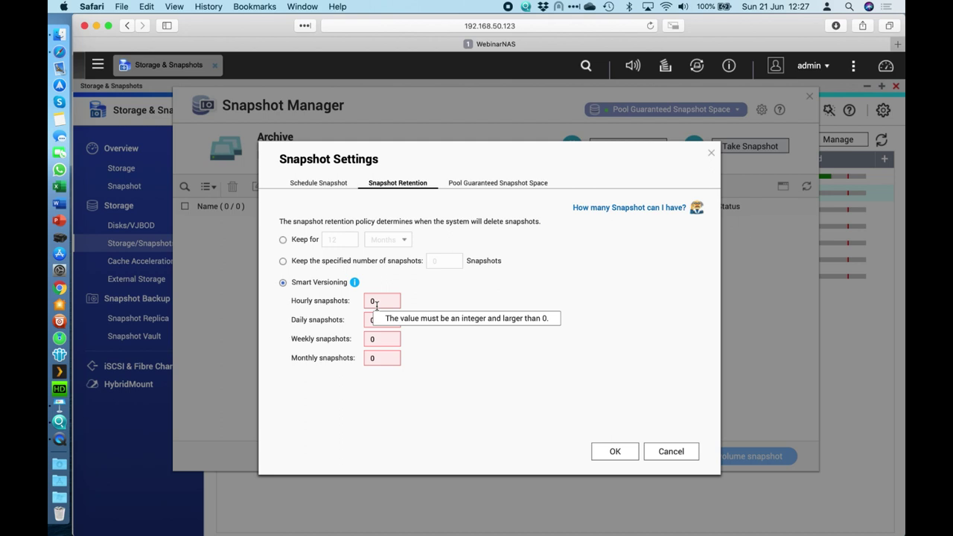
pyautogui.doubleClick(387, 300)
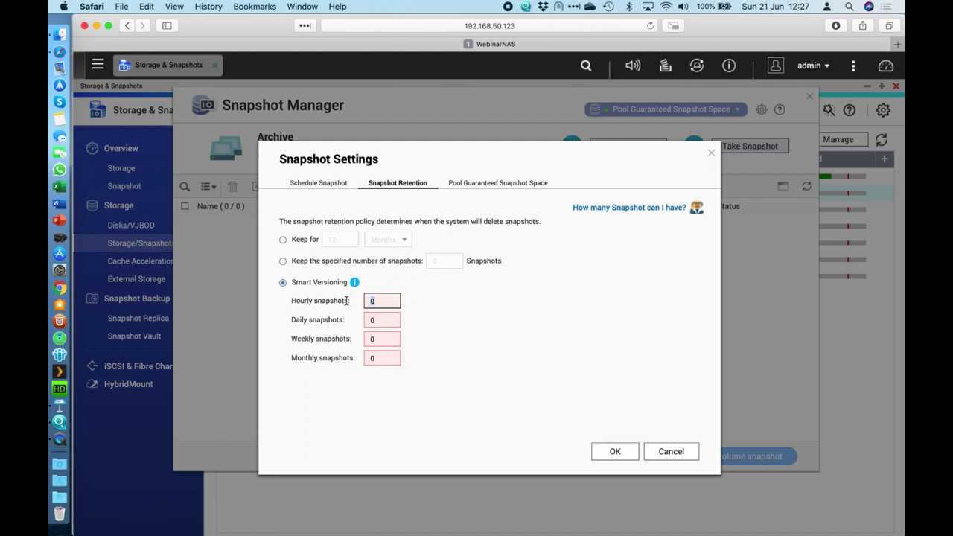
pyautogui.write('24')
pyautogui.click(438, 332)
pyautogui.moveTo(389, 317)
pyautogui.doubleClick(388, 321)
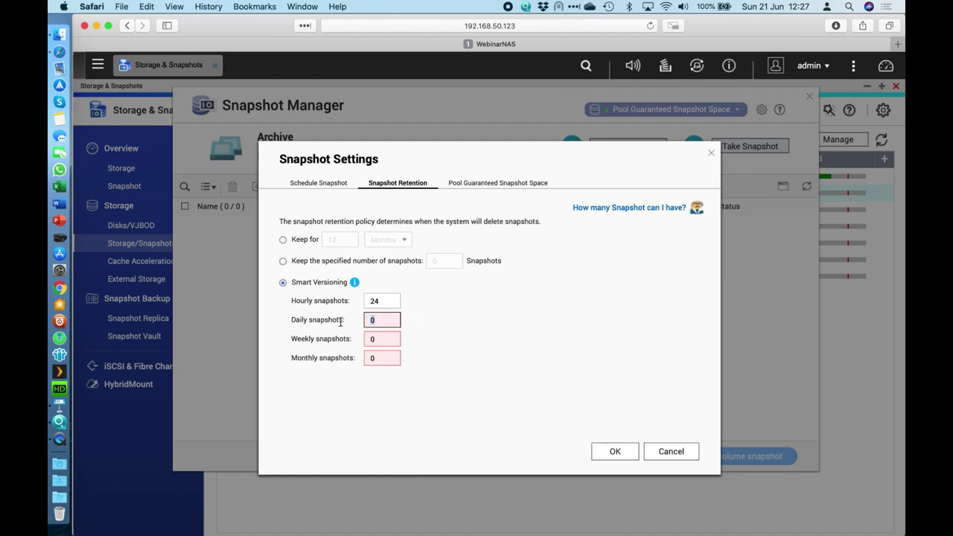
pyautogui.write('7')
# Set Smart Versioning to keep 2 weekly and 2 monthly snapshots.
pyautogui.click(499, 366)
pyautogui.moveTo(382, 334)
pyautogui.doubleClick(389, 337)
pyautogui.write('2')
pyautogui.doubleClick(382, 358)
pyautogui.write('2')
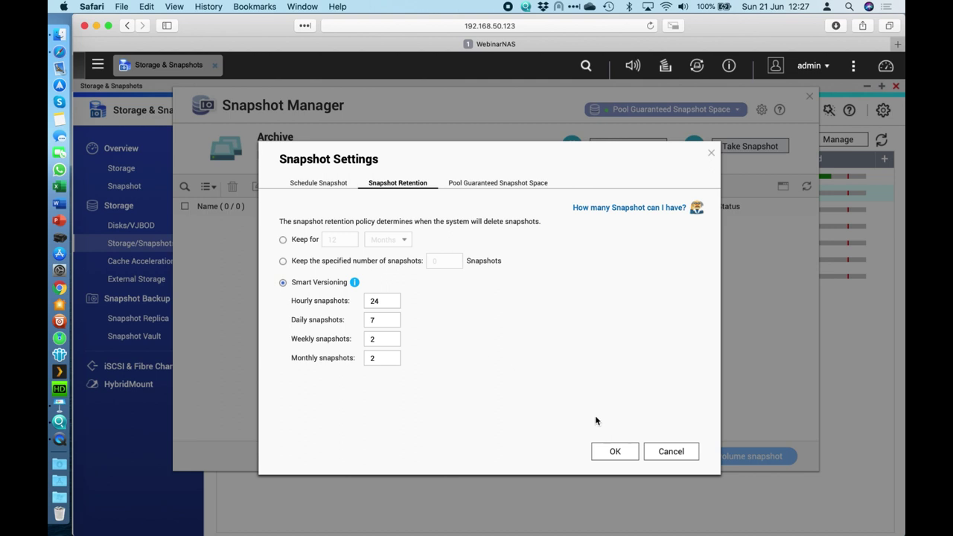
# Change the Archive volume's snapshot schedule from Hourly to repeating every 3 hours.
pyautogui.click(321, 184)
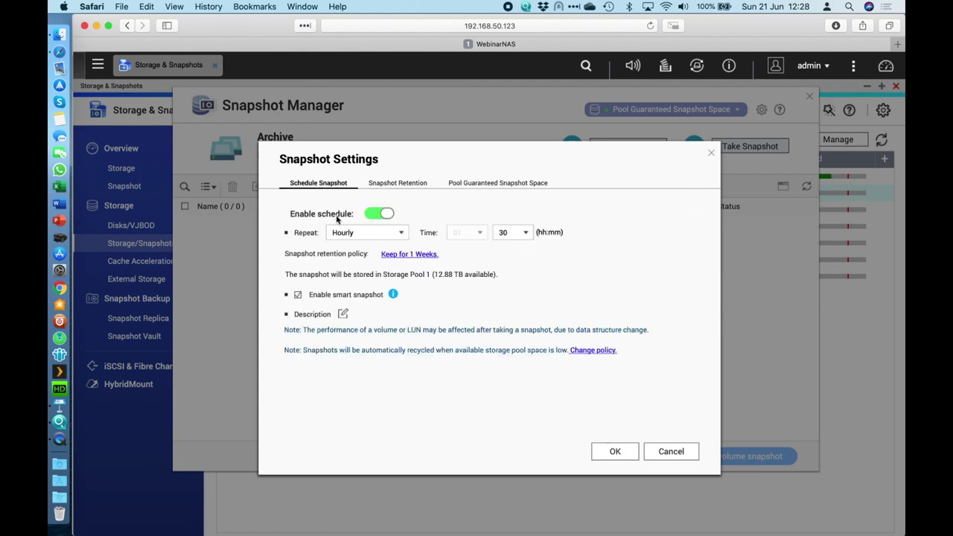
pyautogui.click(367, 233)
pyautogui.click(358, 247)
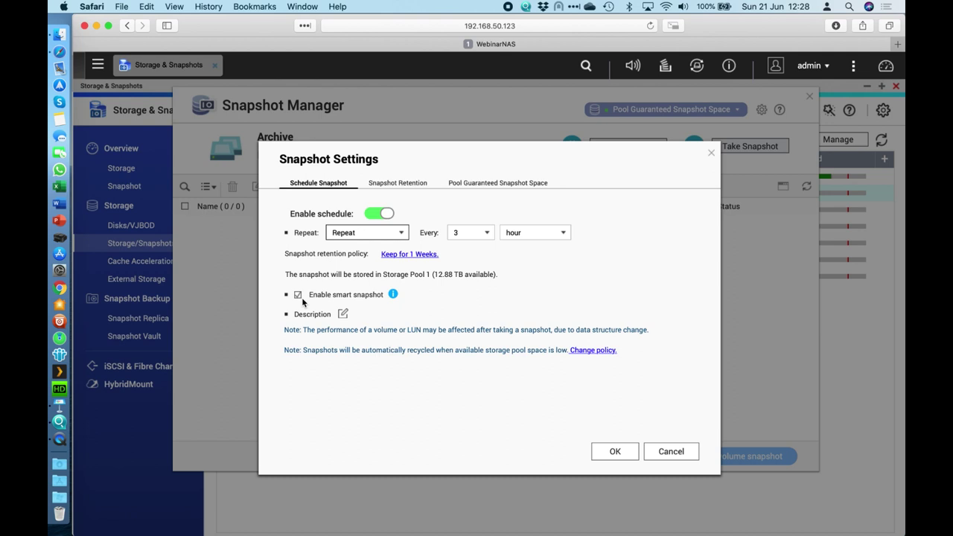
# Read the smart snapshot explanation and check how many snapshots the NAS can hold.
pyautogui.click(393, 296)
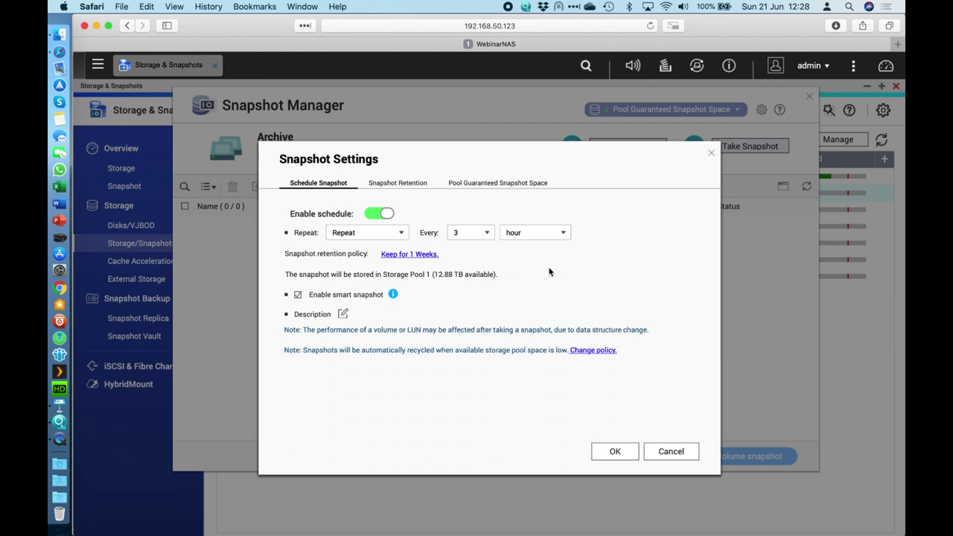
pyautogui.click(403, 184)
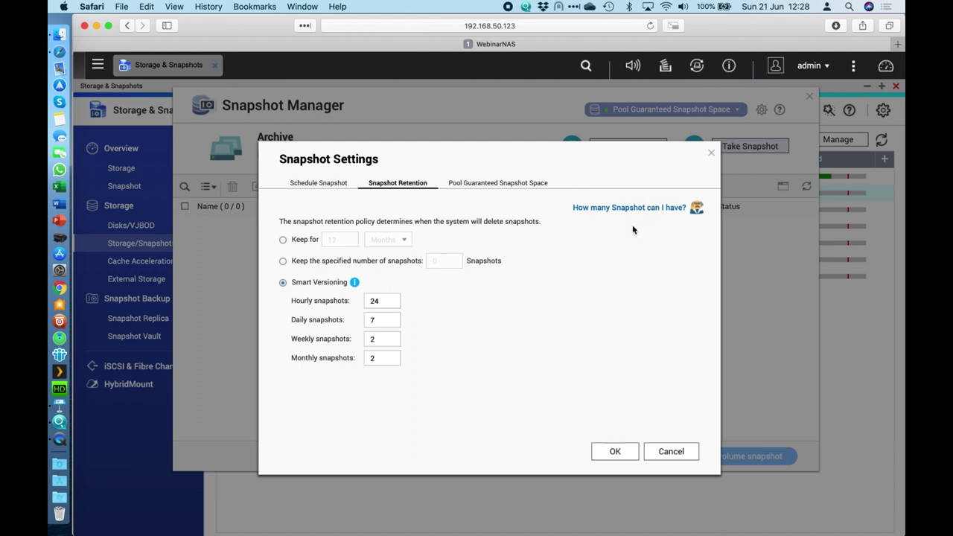
pyautogui.click(663, 211)
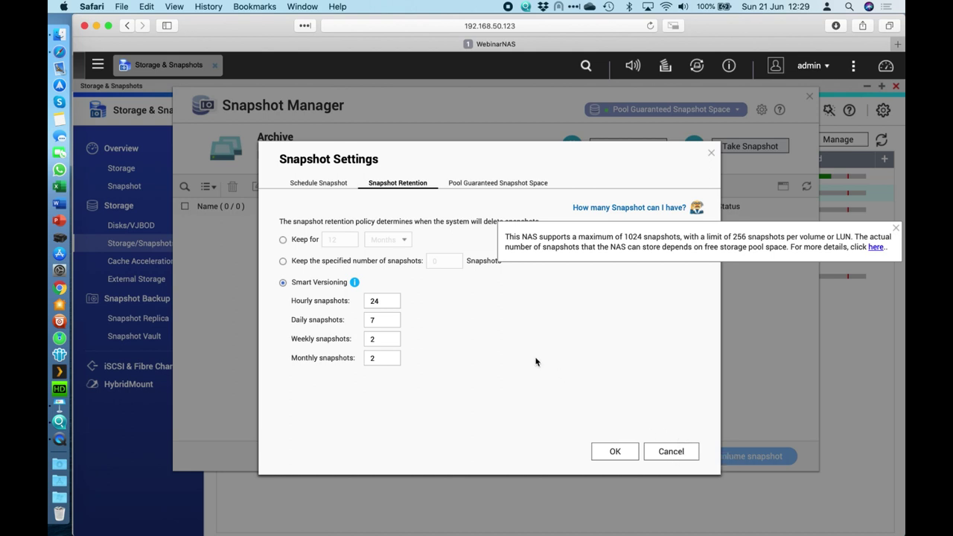
# Apply the snapshot schedule and retention settings to the Archive volume, accepting the new policy for existing snapshots.
pyautogui.click(319, 183)
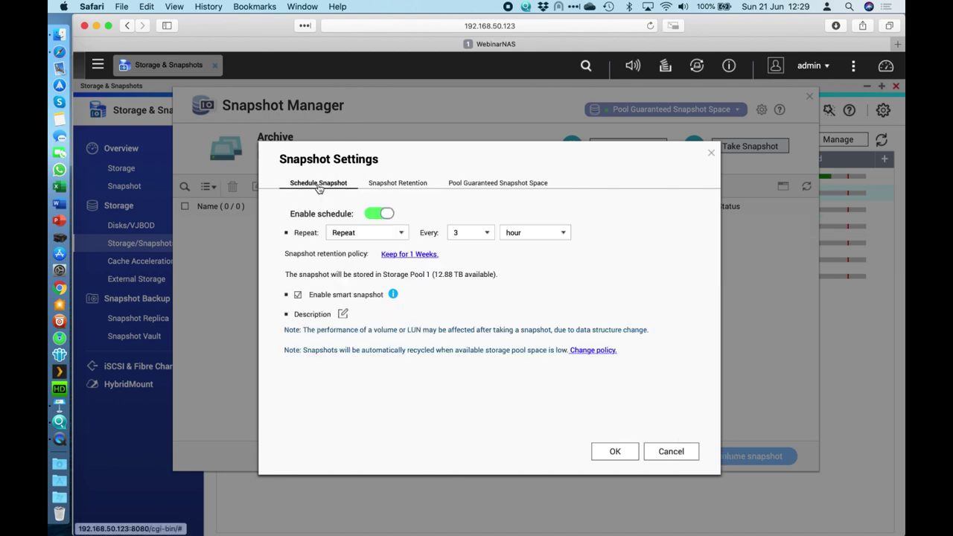
pyautogui.click(616, 452)
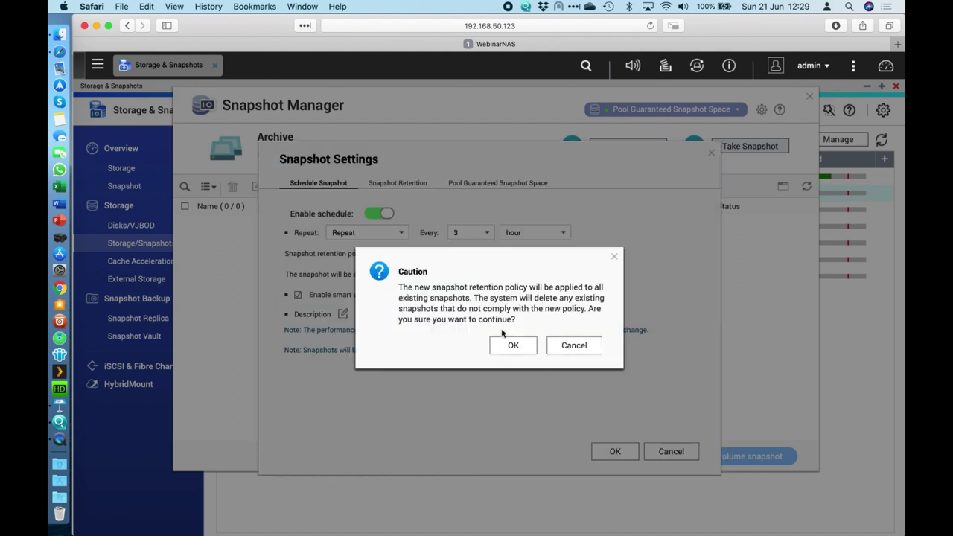
pyautogui.click(512, 347)
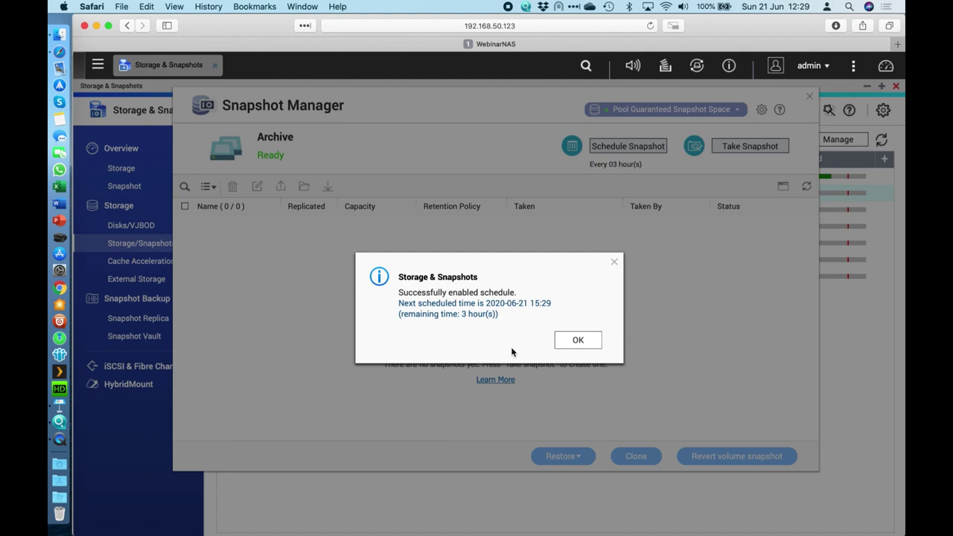
pyautogui.click(578, 341)
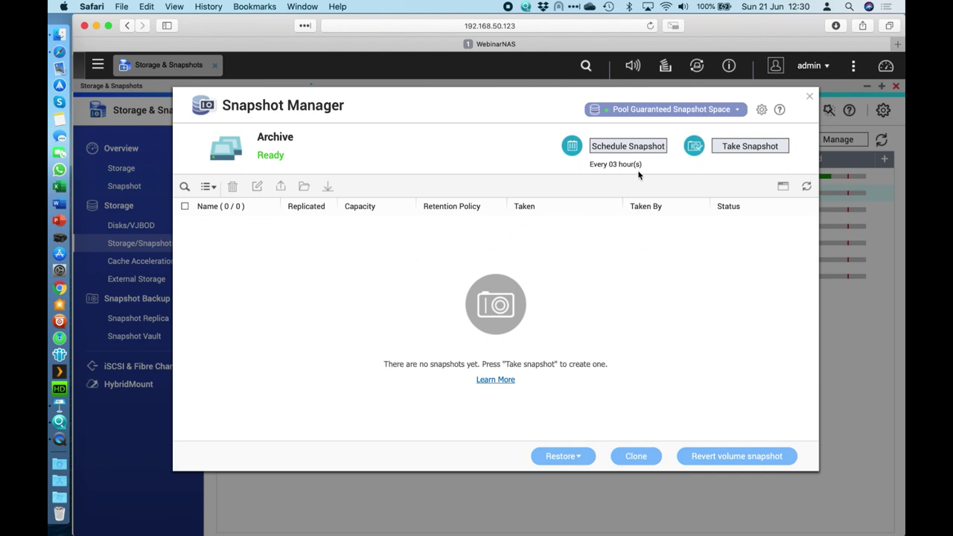
# Take a manual snapshot of the Archive volume under the suggested name, suppressing the storage performance notice for the future.
pyautogui.click(757, 148)
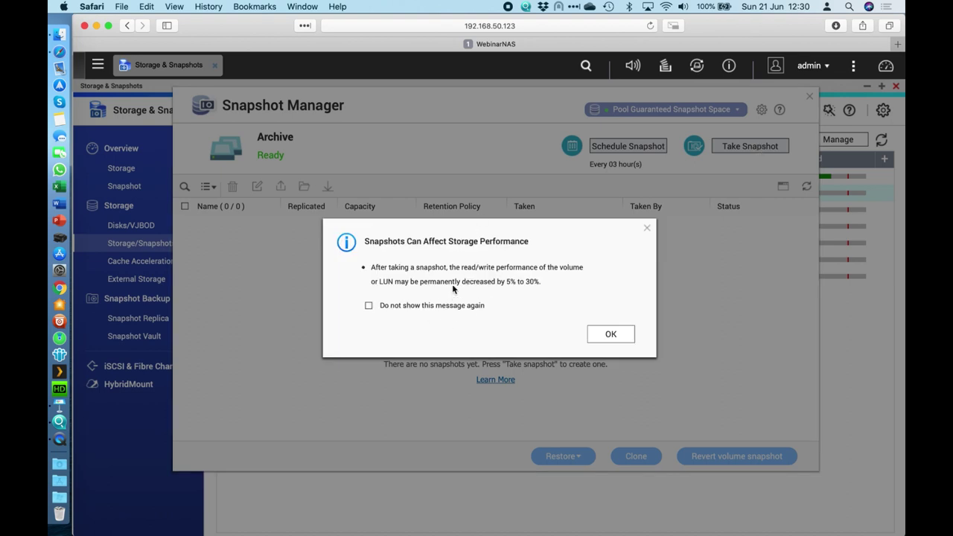
pyautogui.click(369, 305)
pyautogui.click(611, 334)
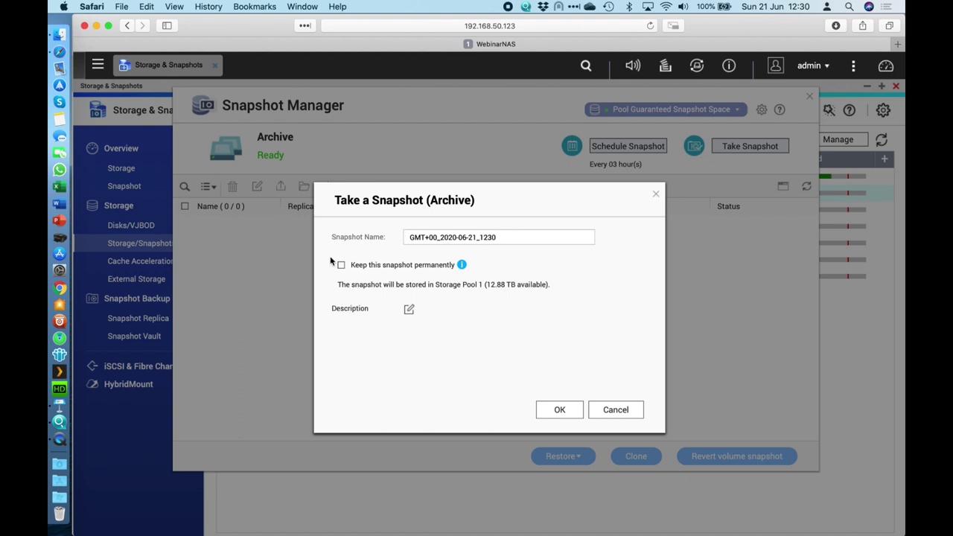
pyautogui.click(563, 411)
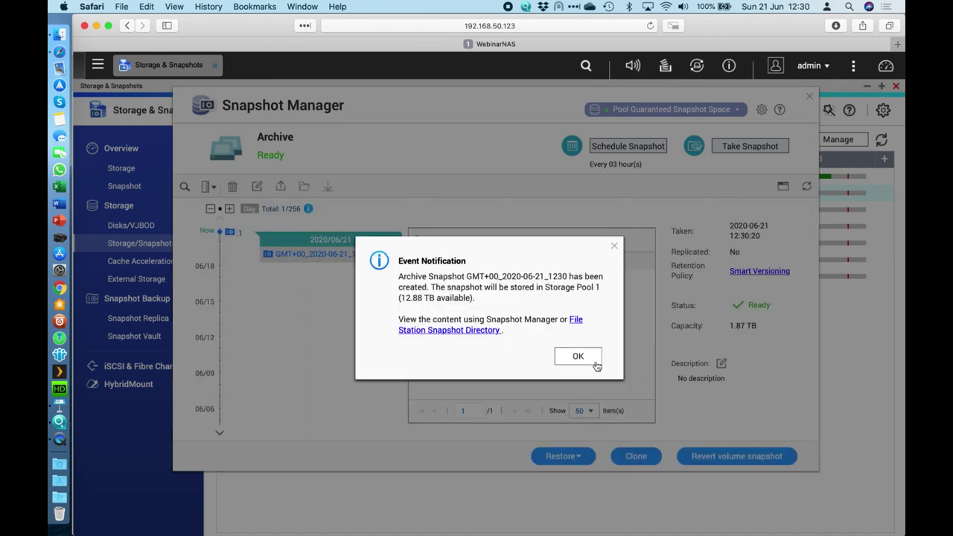
pyautogui.click(570, 358)
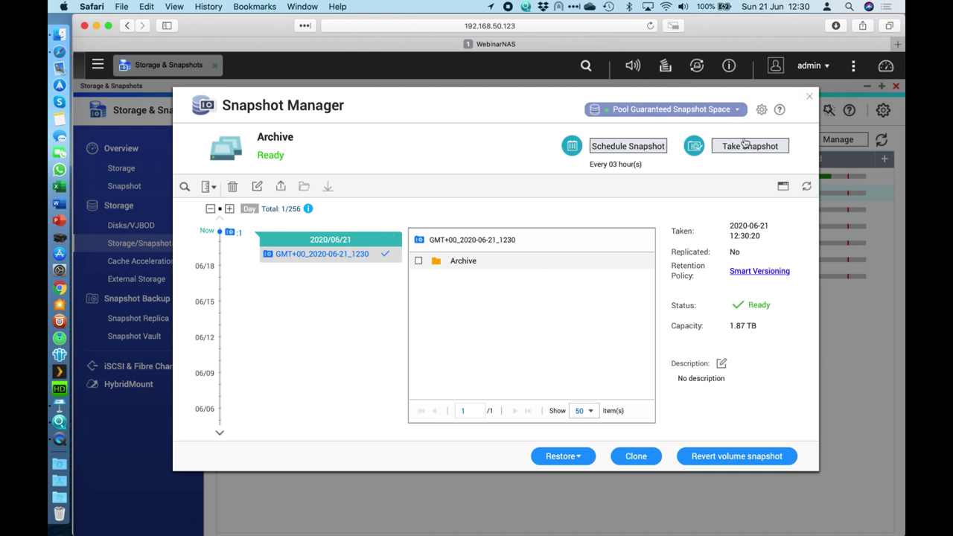
# Browse the Live Data volume's snapshots from 2020/06/20 and open the Live-Data folder in the 22:30 snapshot.
pyautogui.click(810, 96)
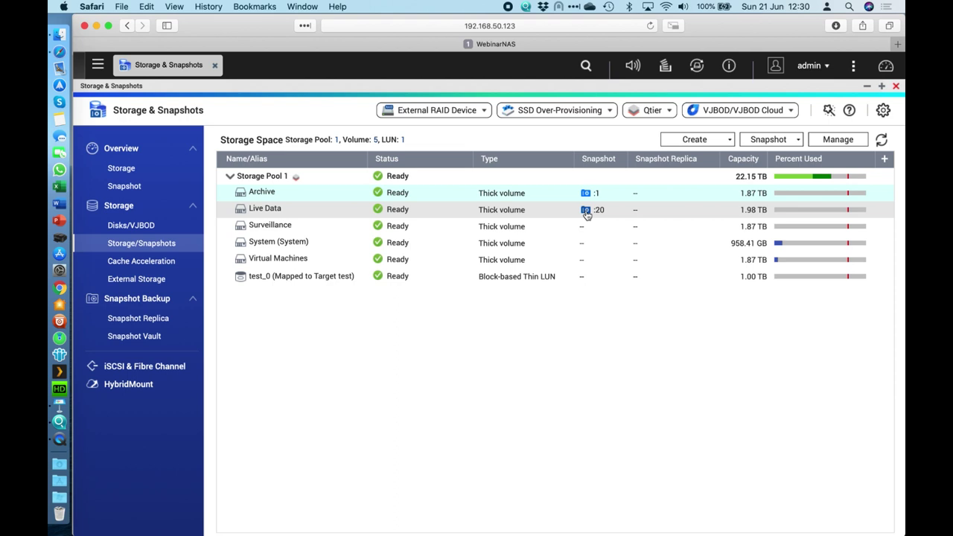
pyautogui.click(586, 211)
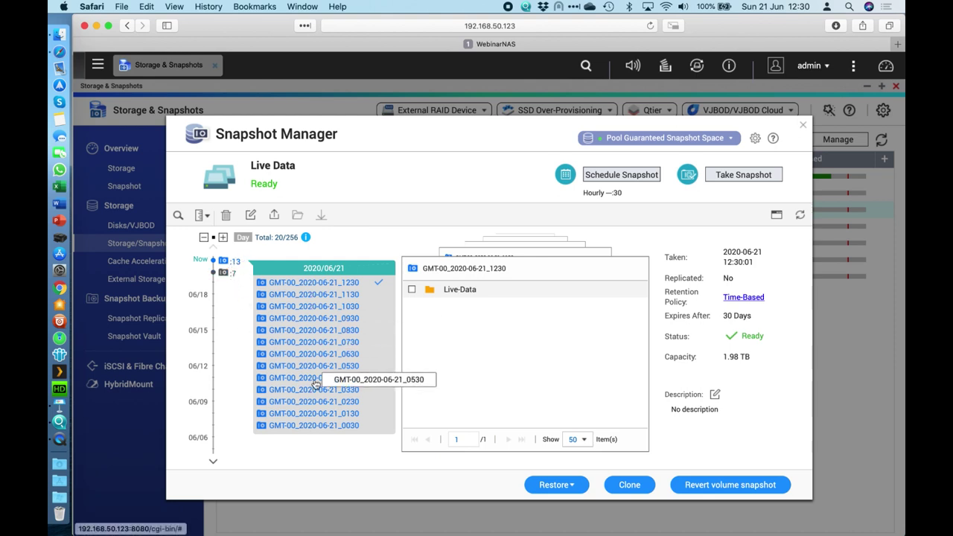
pyautogui.click(223, 273)
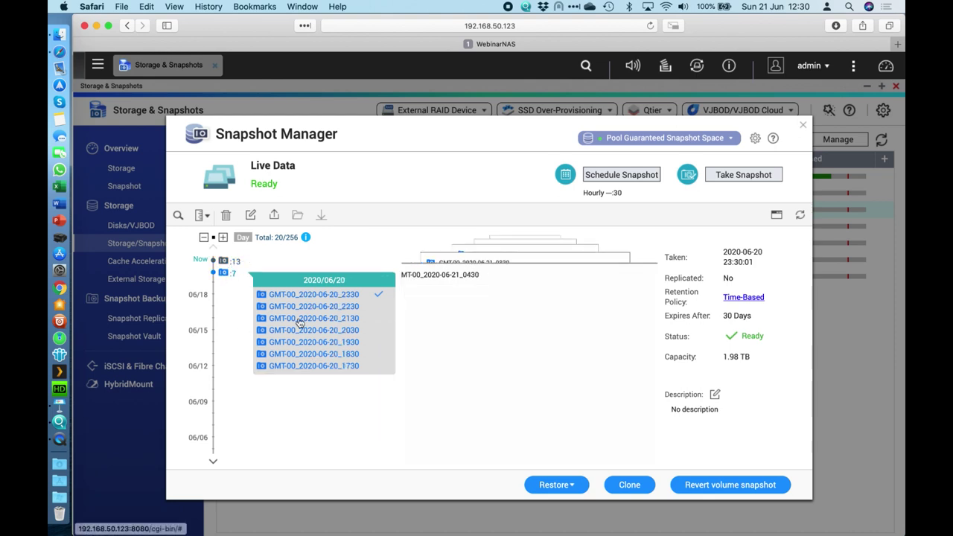
pyautogui.click(328, 342)
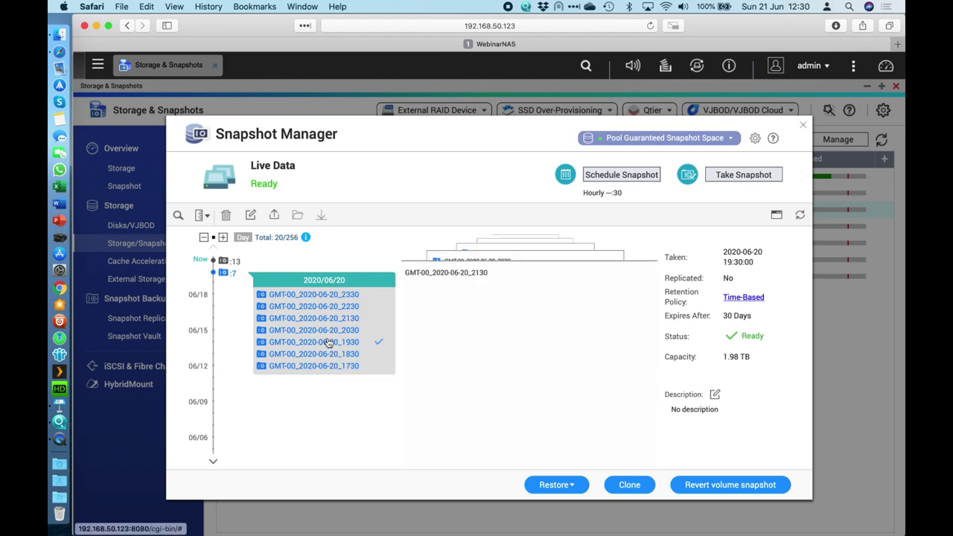
pyautogui.click(330, 308)
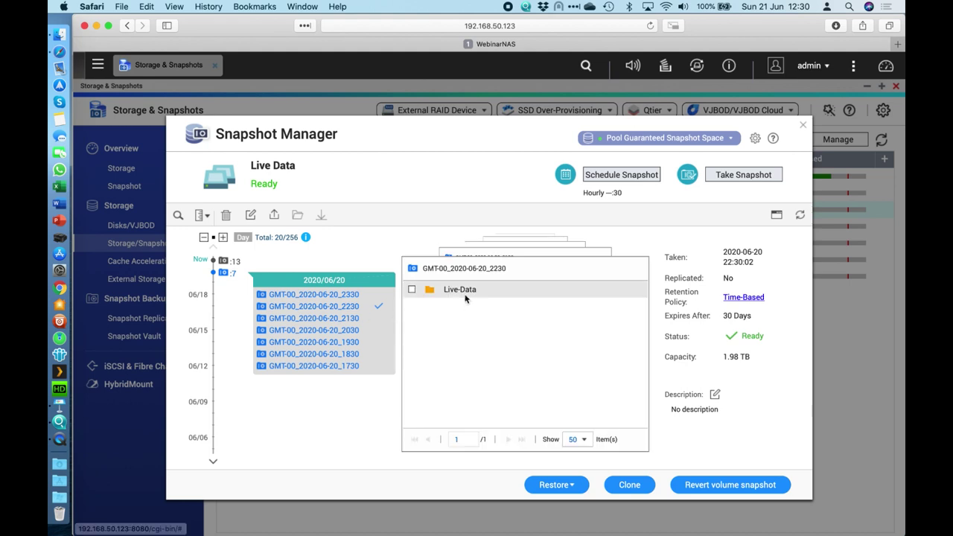
pyautogui.doubleClick(464, 295)
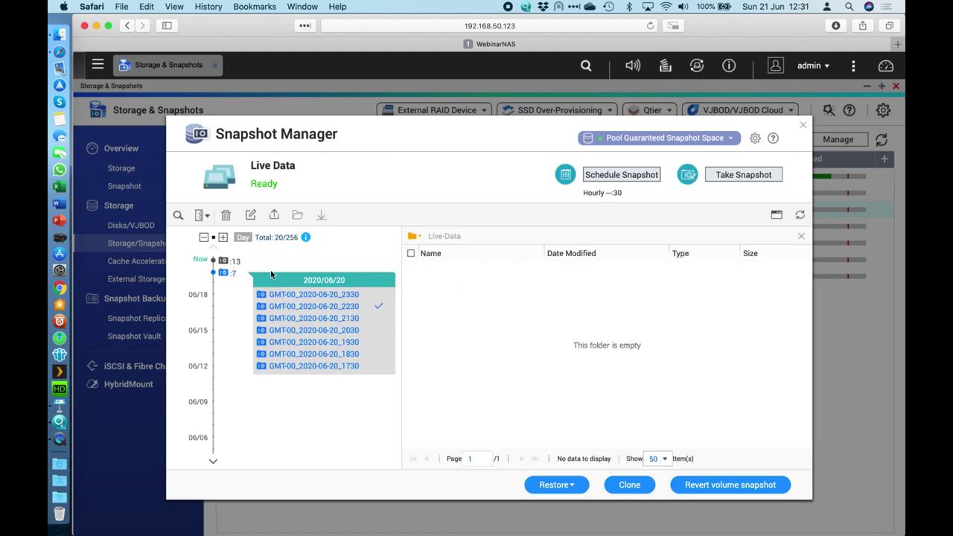
# Return to the Live Data snapshots of 2020/06/21, review the file restore options, and close the Snapshot Manager.
pyautogui.click(229, 261)
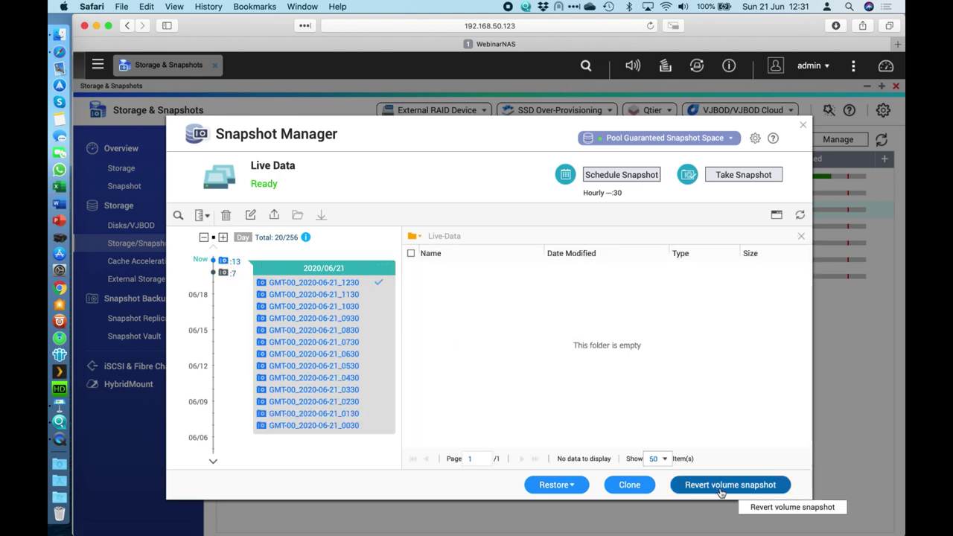
pyautogui.click(572, 488)
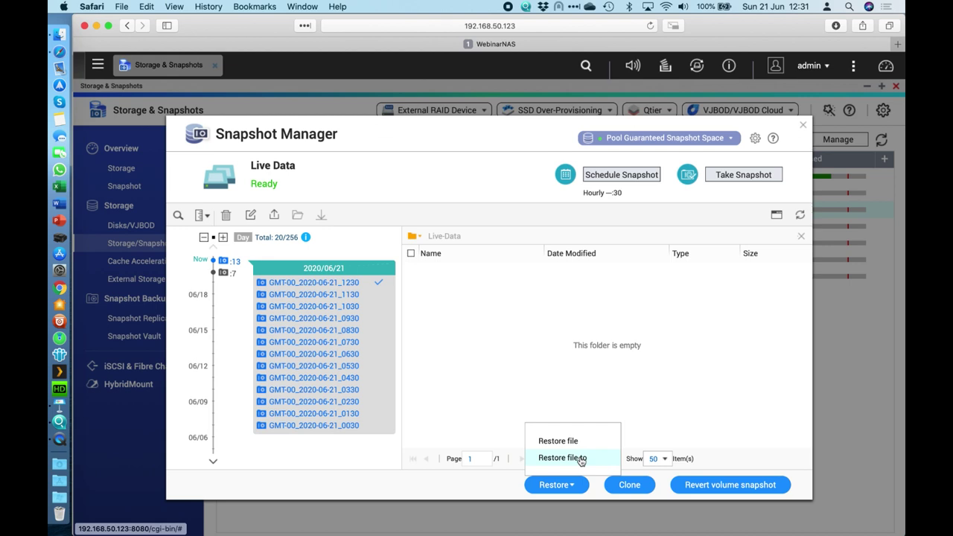
pyautogui.click(628, 348)
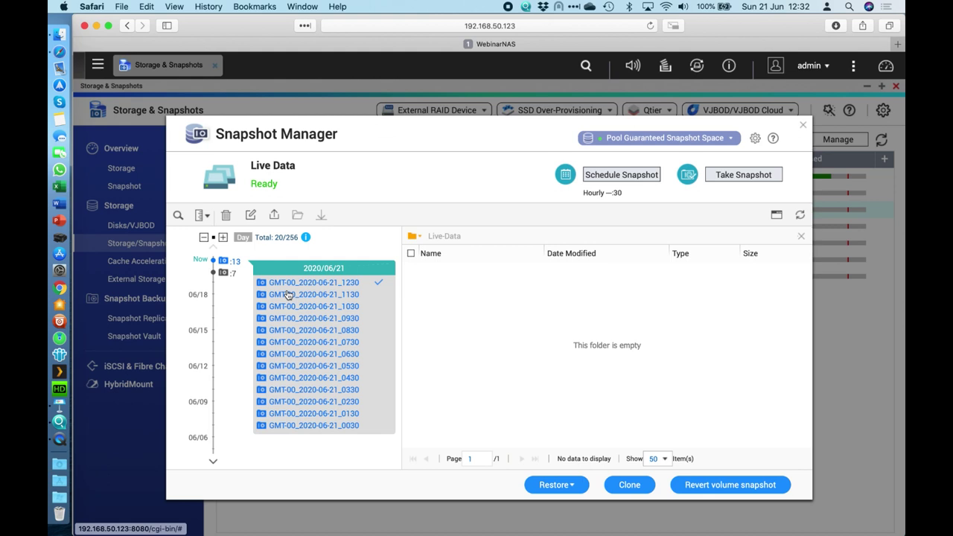
pyautogui.click(803, 127)
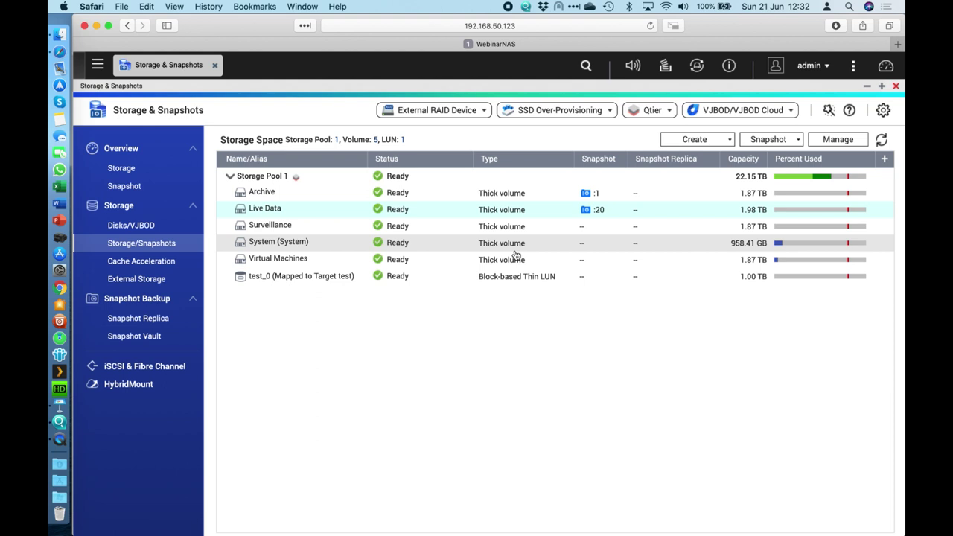
# Start a new Snapshot Replica job and allow SSH to be enabled for it.
pyautogui.click(148, 320)
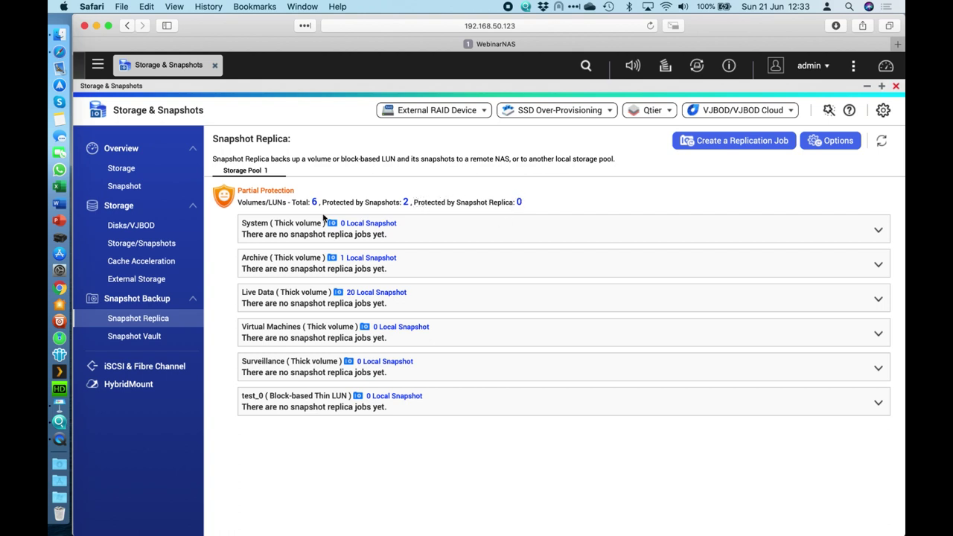
pyautogui.click(720, 148)
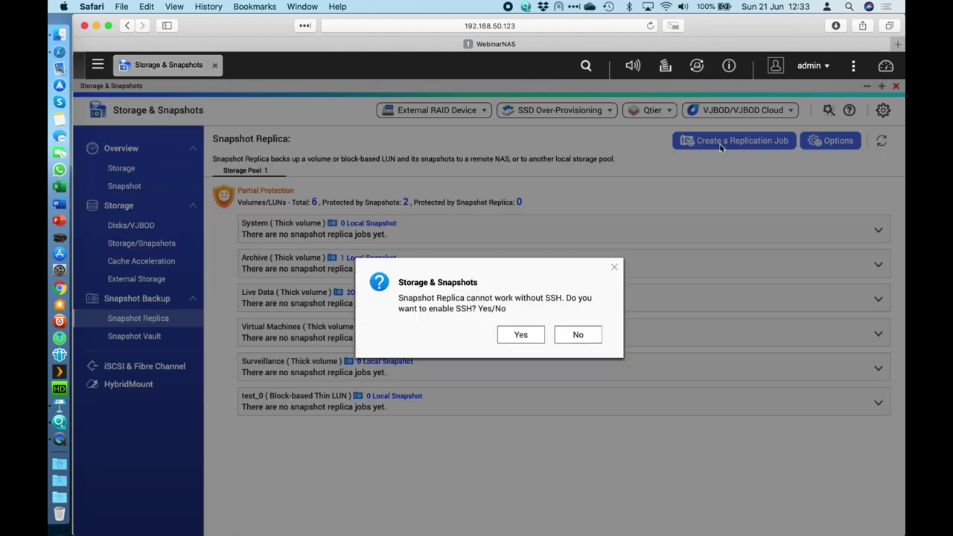
pyautogui.click(521, 335)
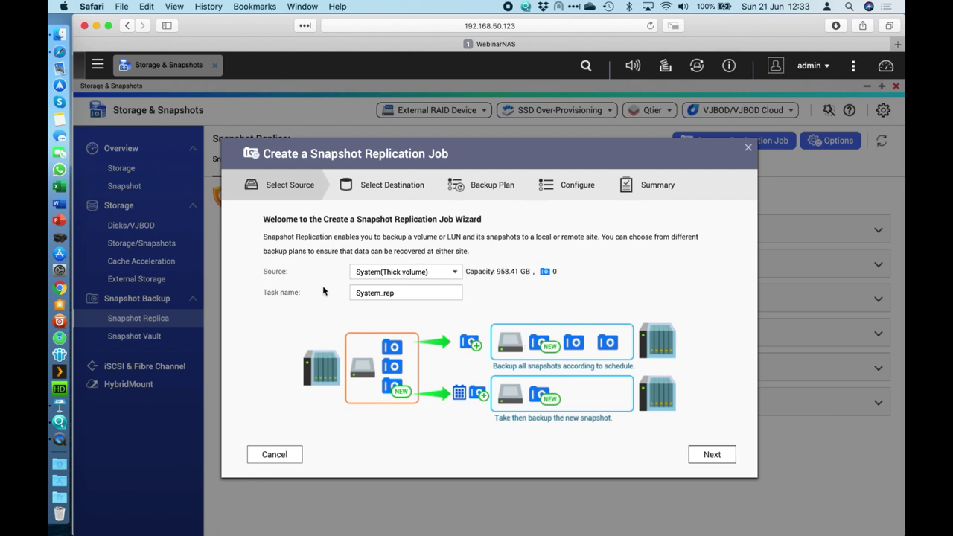
# Choose the Live Data thick volume as the replication source and detect BACKUP-NAS as the destination.
pyautogui.click(444, 275)
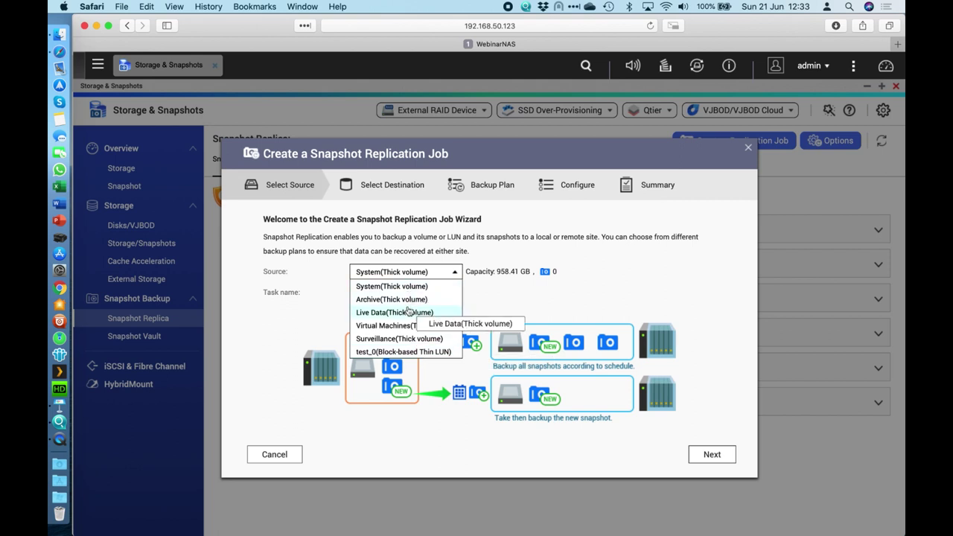
pyautogui.click(408, 313)
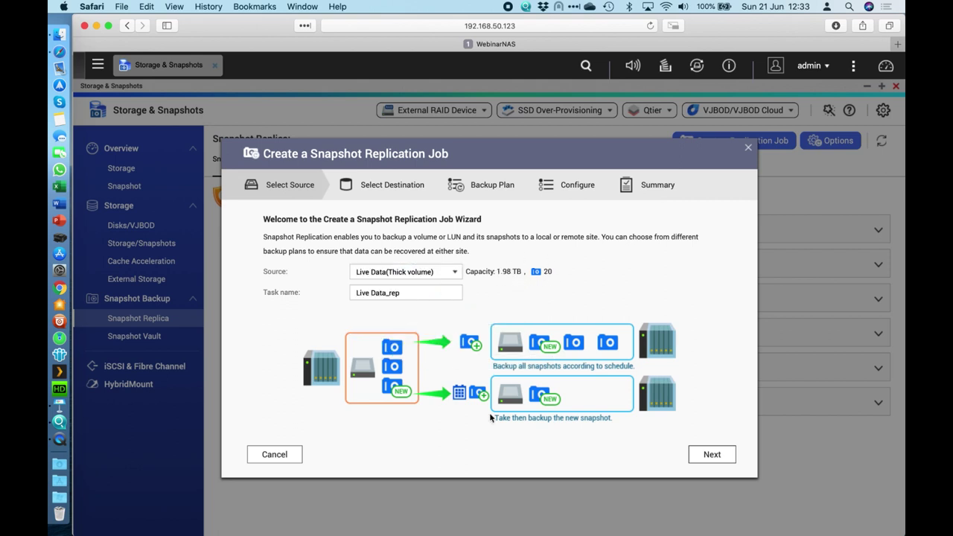
pyautogui.click(712, 455)
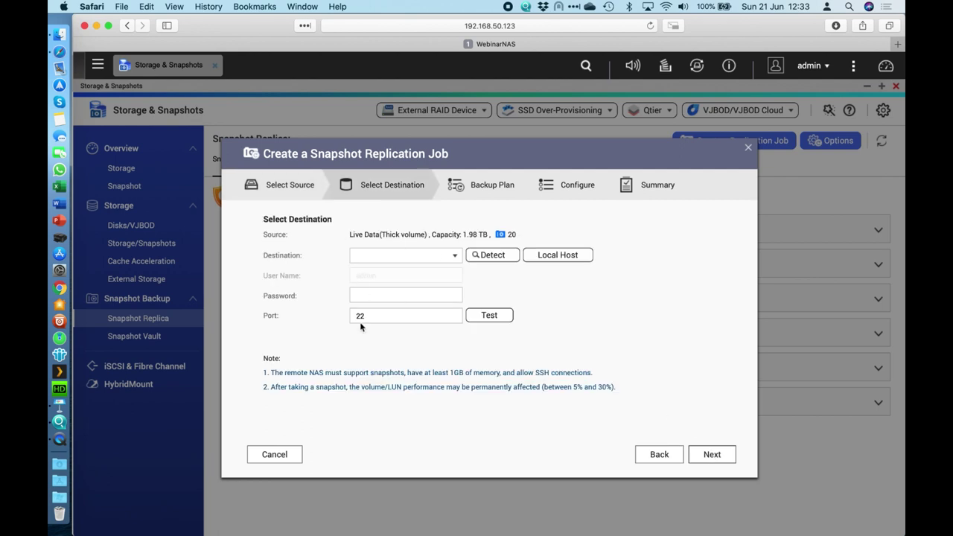
pyautogui.click(485, 258)
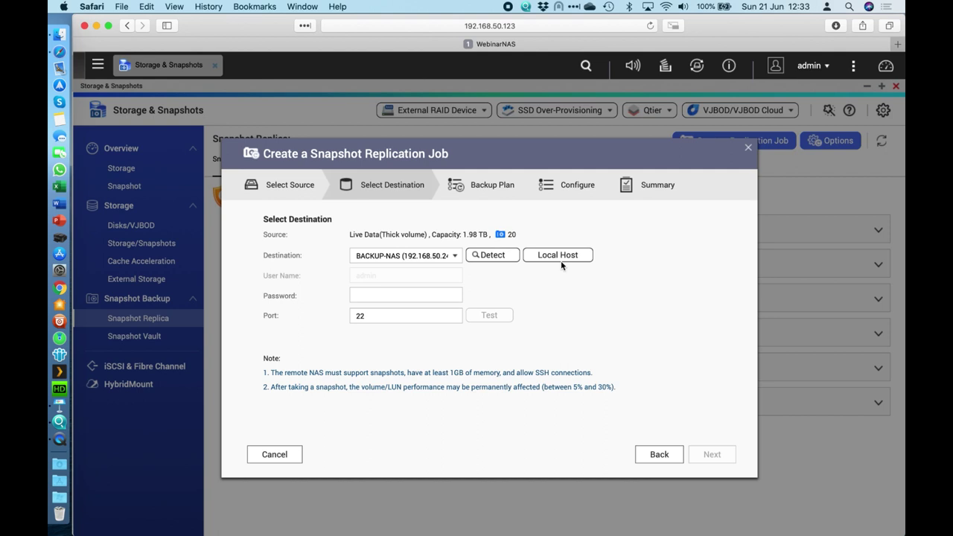
# Choose TS-877 as the replication destination, and cancel the snapshot replication job.
pyautogui.click(452, 257)
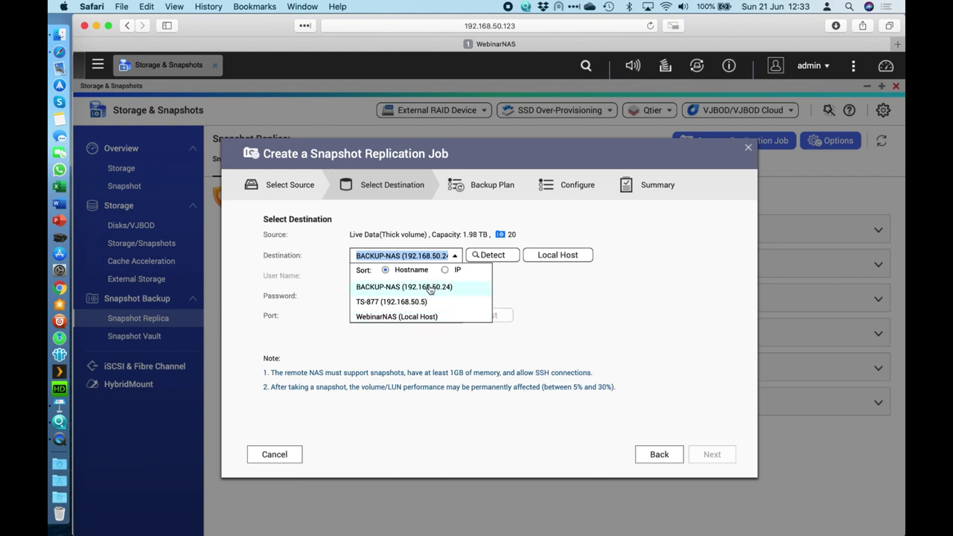
pyautogui.click(415, 303)
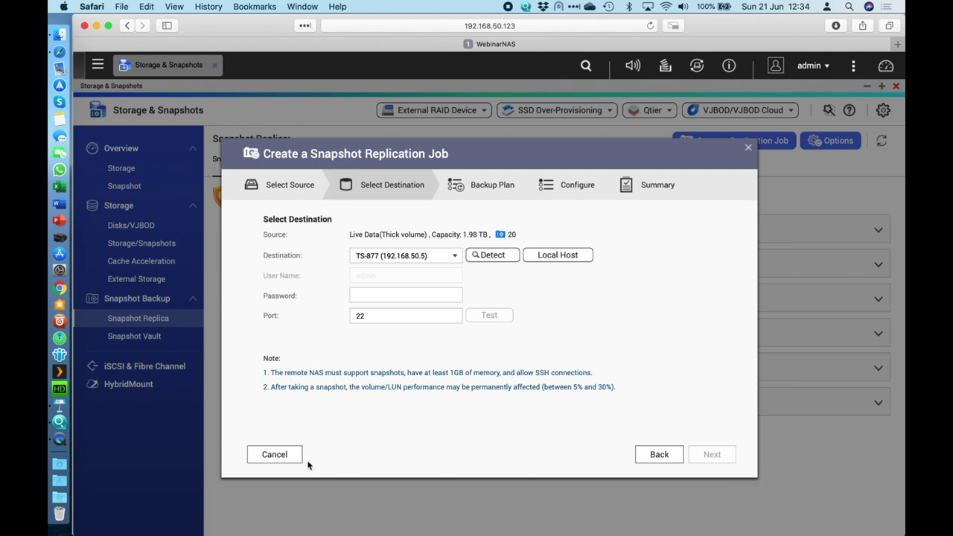
pyautogui.click(274, 455)
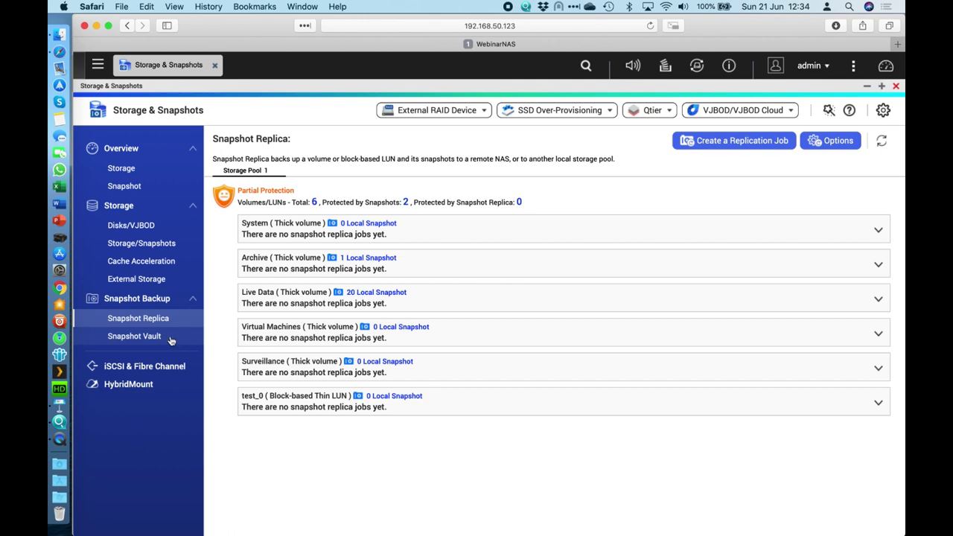
# View the Snapshot Vault, and inspect the NAS host's installed disks, including the details of PCIe 1 SSD 3.
pyautogui.click(141, 341)
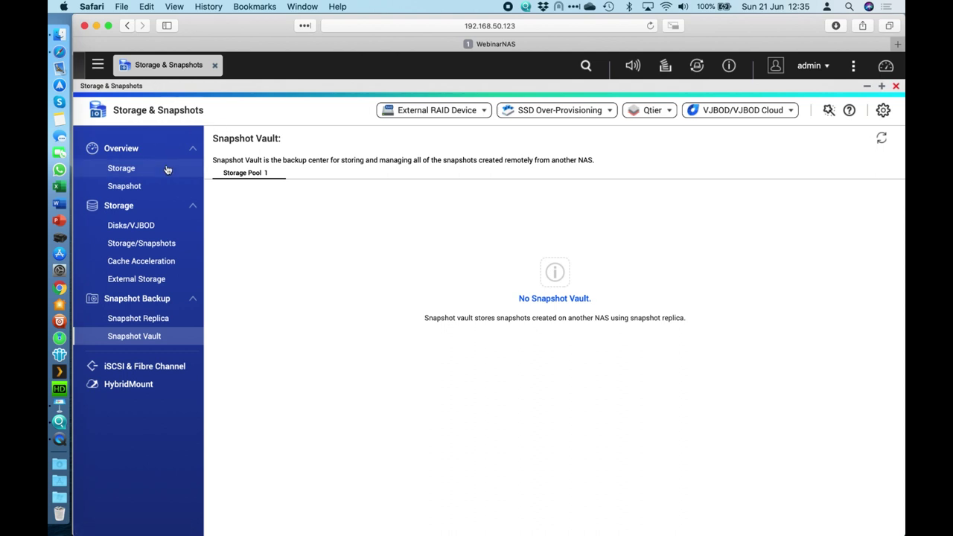
pyautogui.click(148, 262)
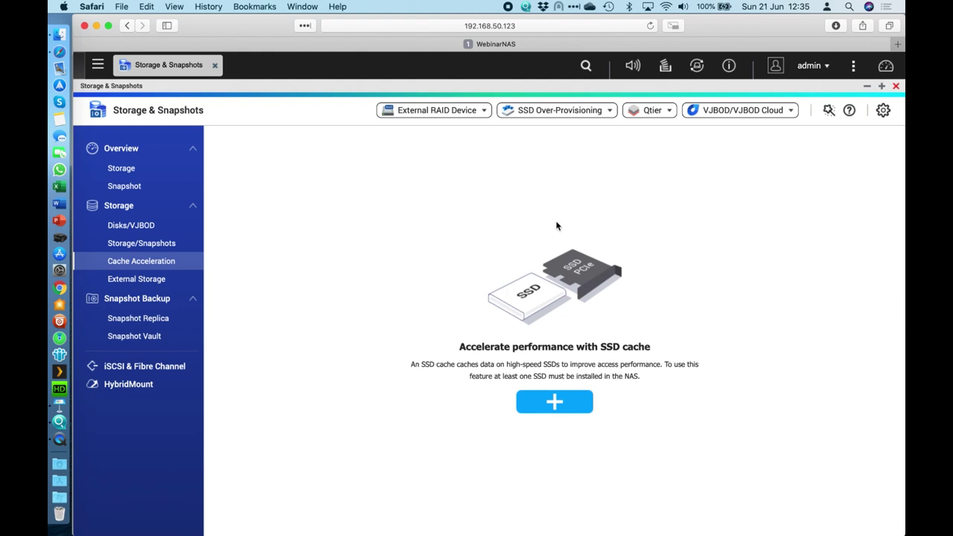
pyautogui.click(148, 227)
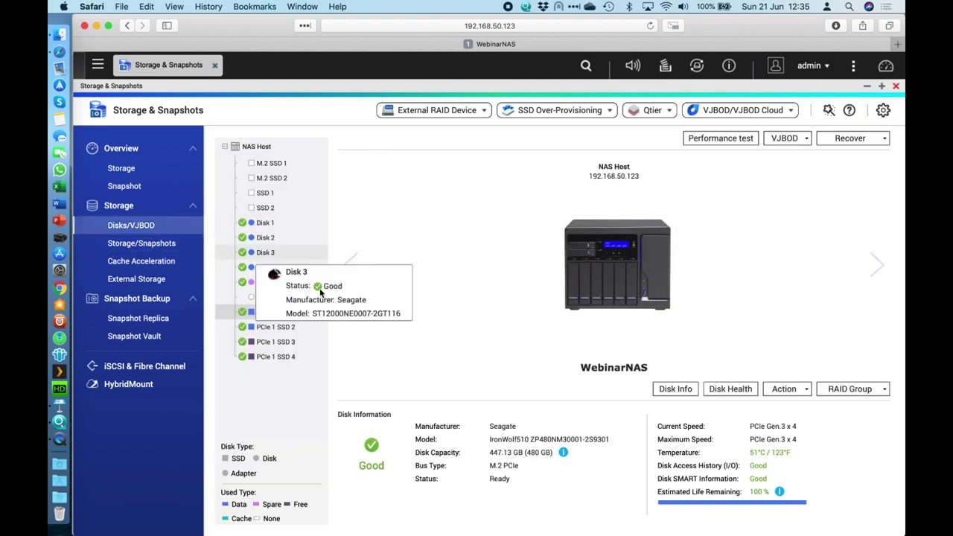
pyautogui.moveTo(276, 337)
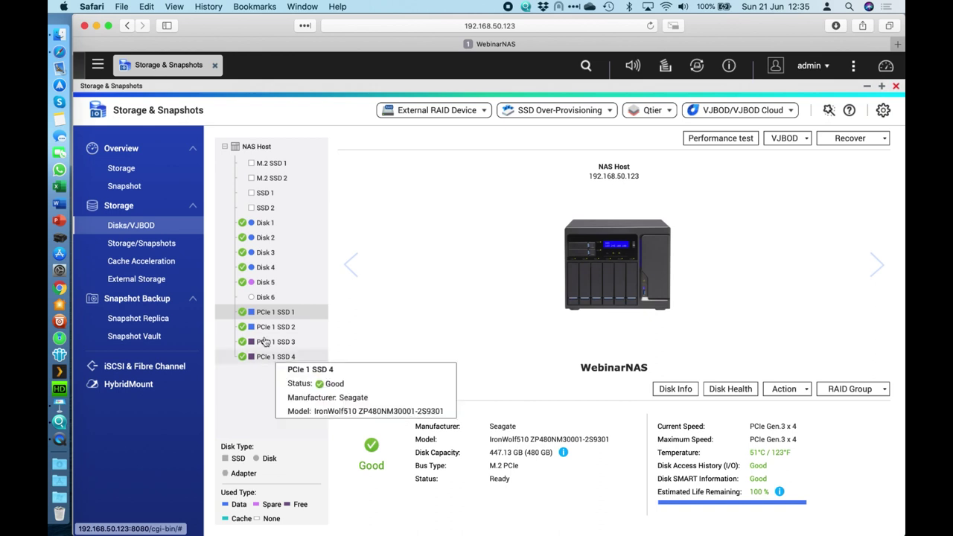
pyautogui.moveTo(255, 354)
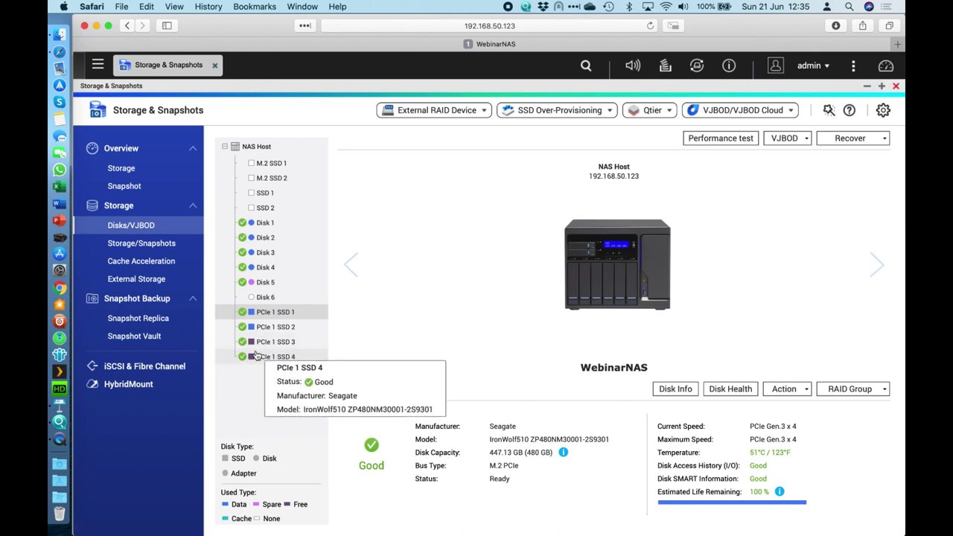
pyautogui.click(276, 341)
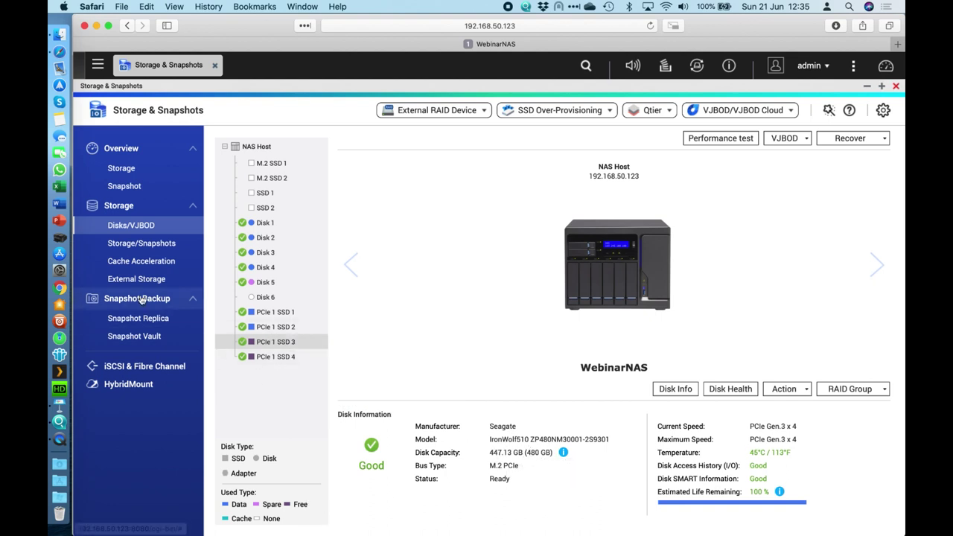
# Start creating an SSD cache and select PCIe 1 SSD 3 and PCIe 1 SSD 4 as its disks.
pyautogui.click(140, 265)
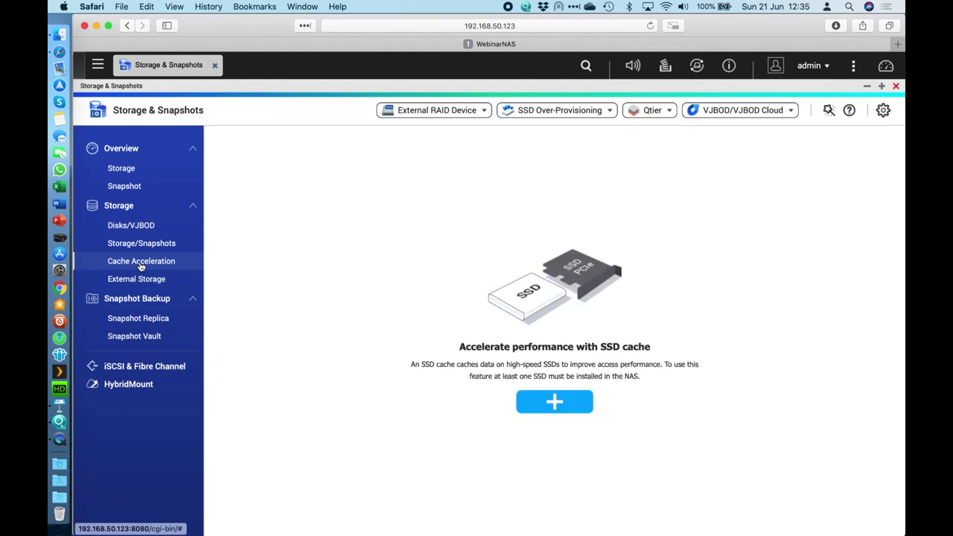
pyautogui.click(554, 402)
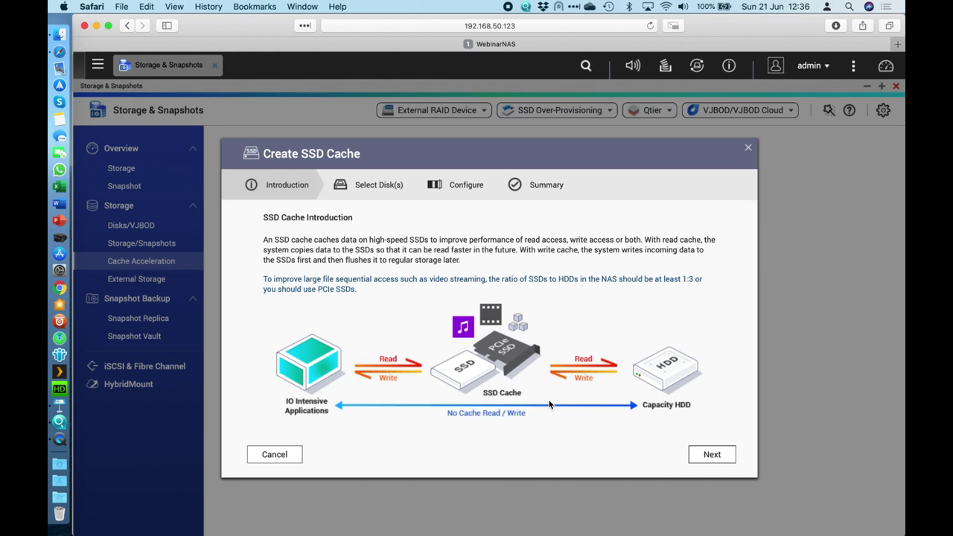
pyautogui.click(713, 455)
pyautogui.scroll(-3, 341, 318)
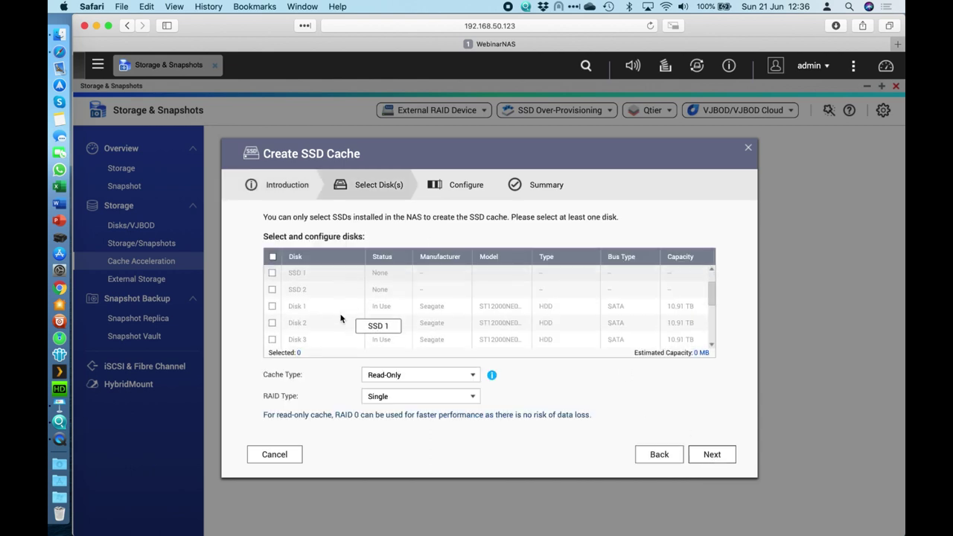
pyautogui.scroll(-3, 341, 318)
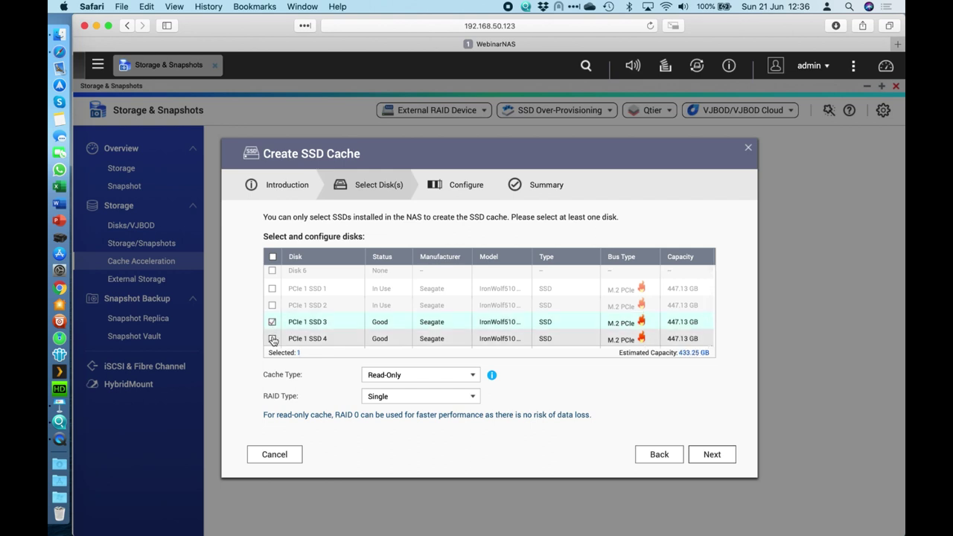
pyautogui.click(273, 339)
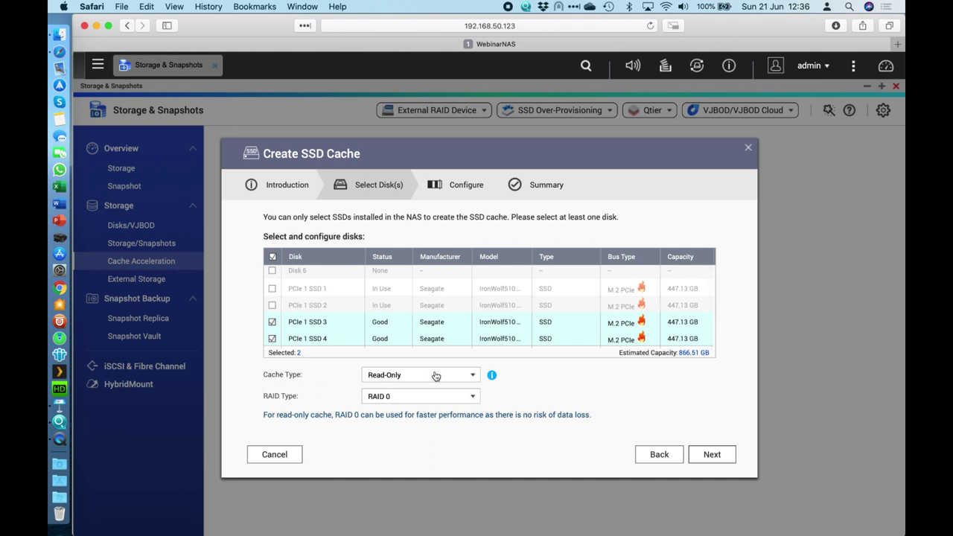
# Set the SSD cache type to Read-Write with RAID 1 and continue to its configuration.
pyautogui.moveTo(493, 377)
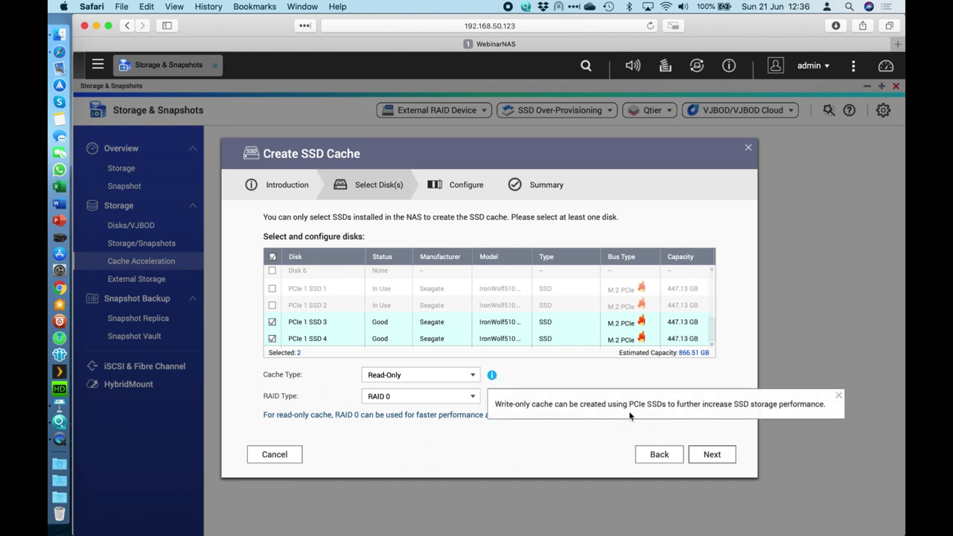
pyautogui.click(617, 372)
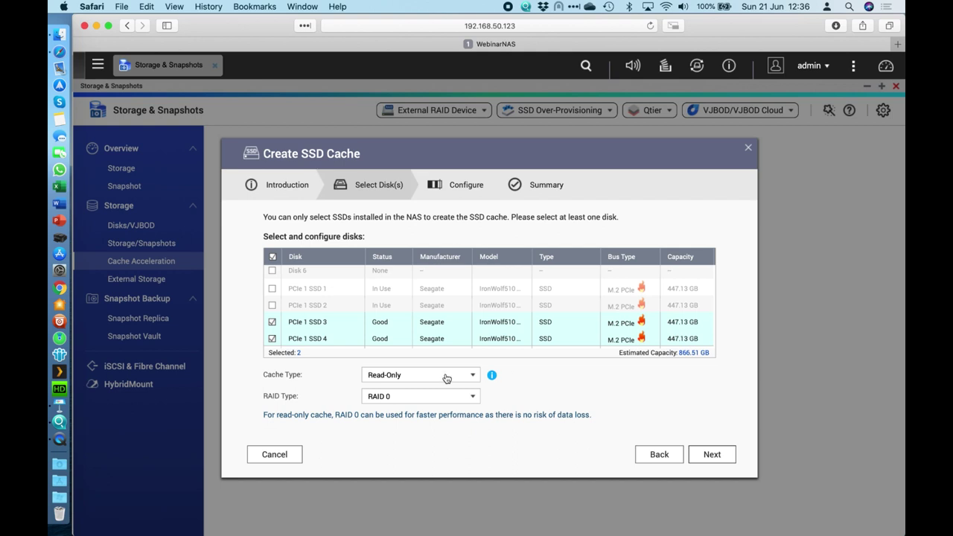
pyautogui.click(471, 378)
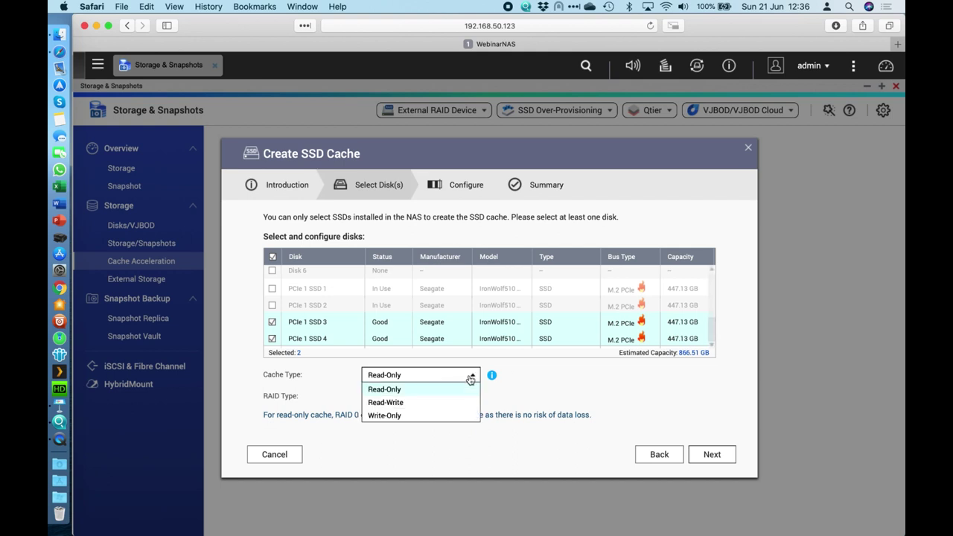
pyautogui.click(396, 405)
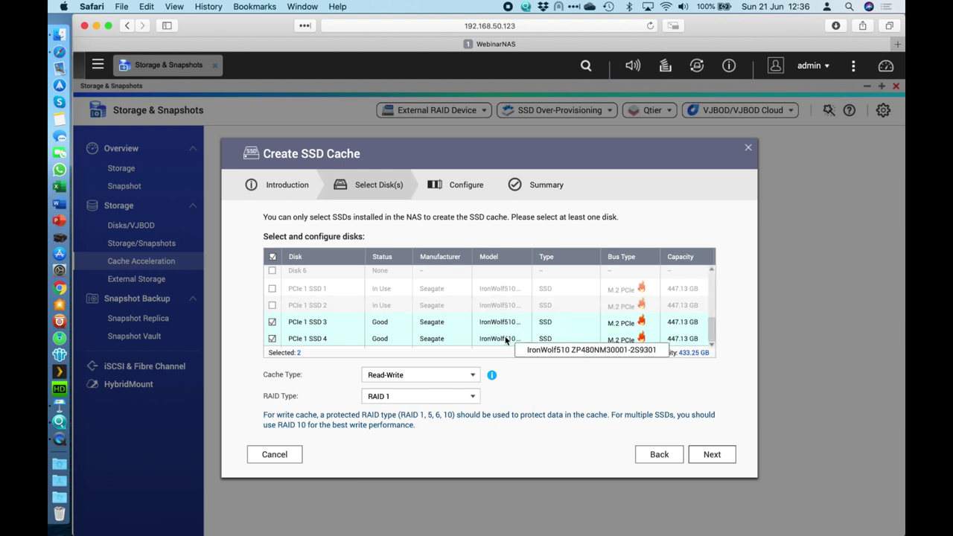
pyautogui.click(406, 398)
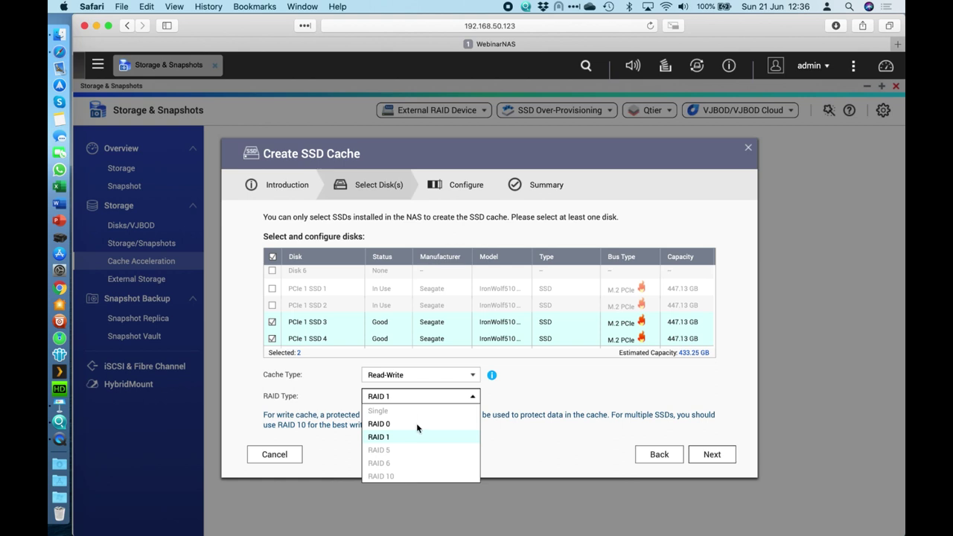
pyautogui.moveTo(415, 426)
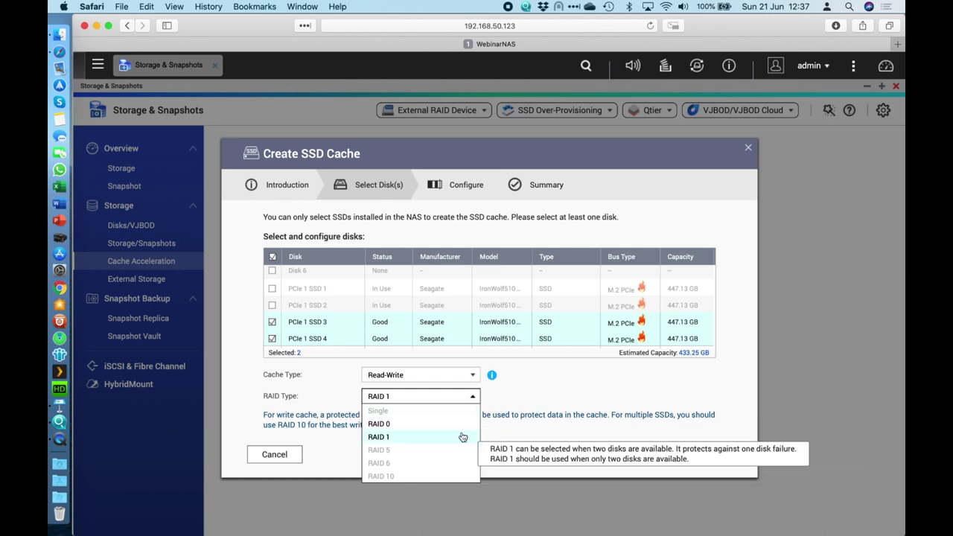
pyautogui.click(384, 437)
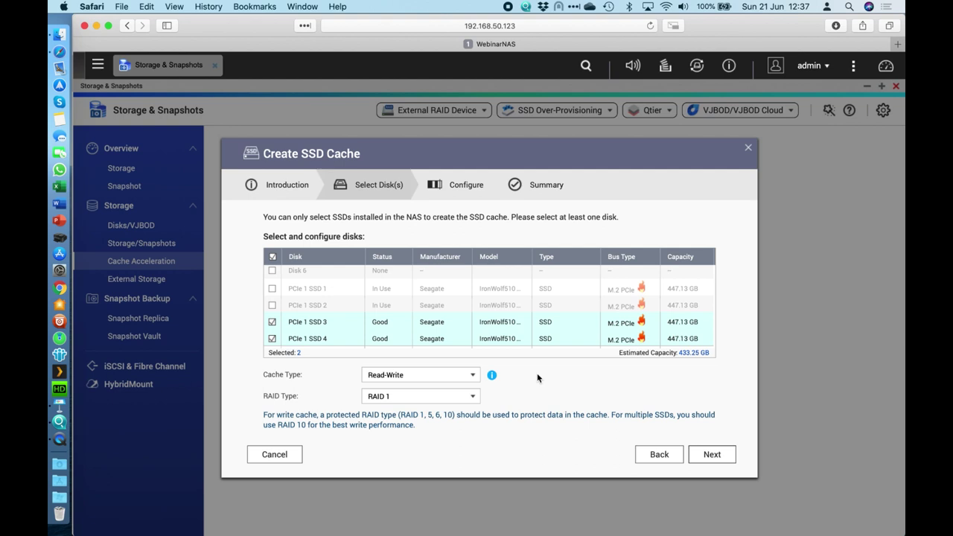
pyautogui.click(470, 375)
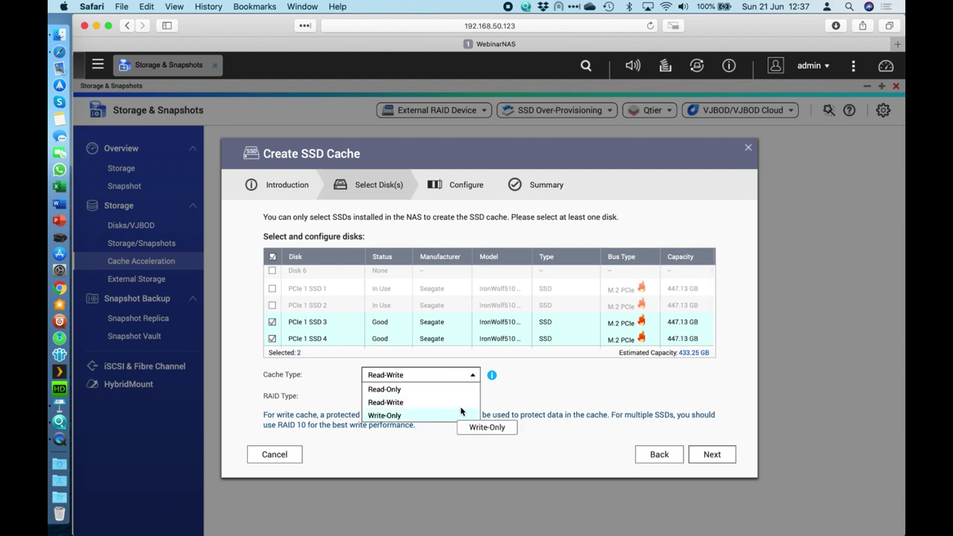
pyautogui.click(440, 402)
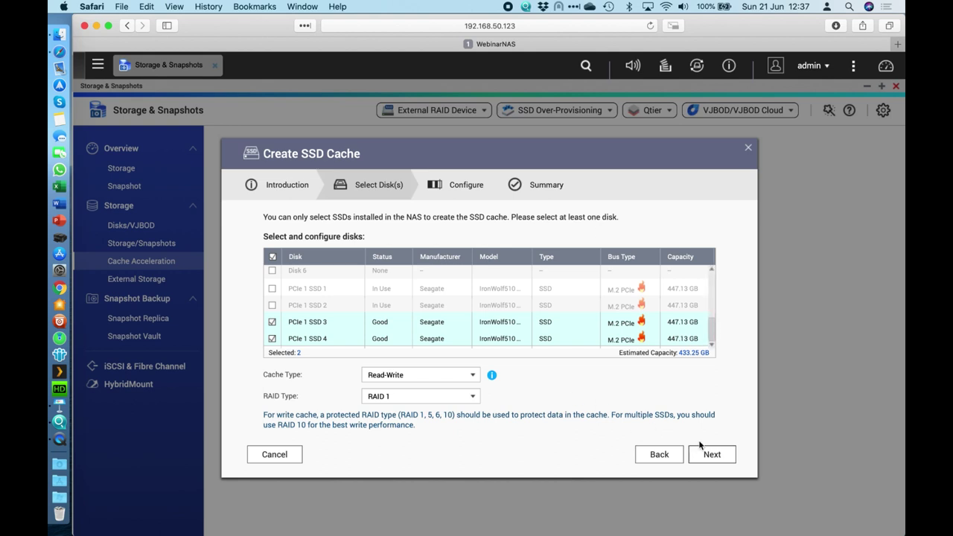
pyautogui.click(712, 455)
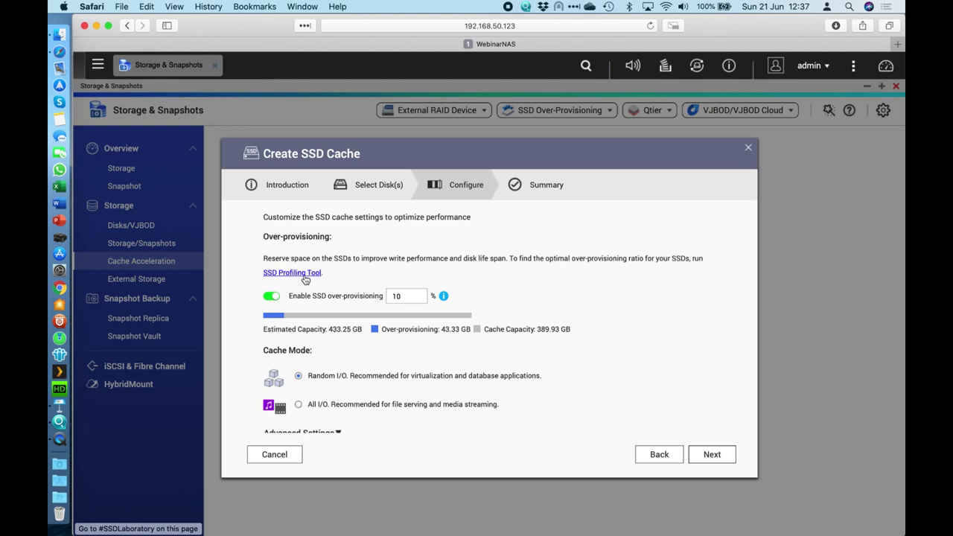
# Try an SSD over-provisioning ratio of 60%, and set it to 20%.
pyautogui.moveTo(411, 298); pyautogui.dragTo(382, 297)
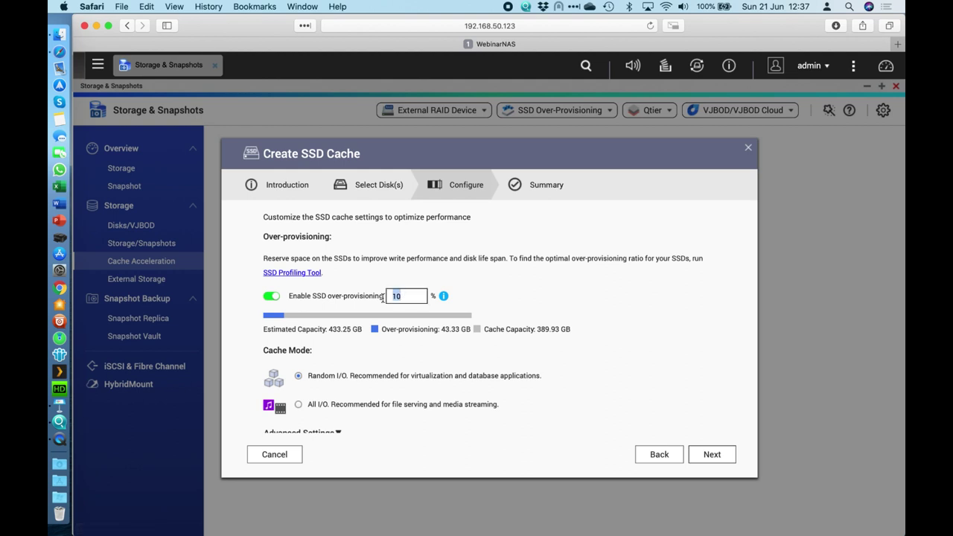
pyautogui.write('60')
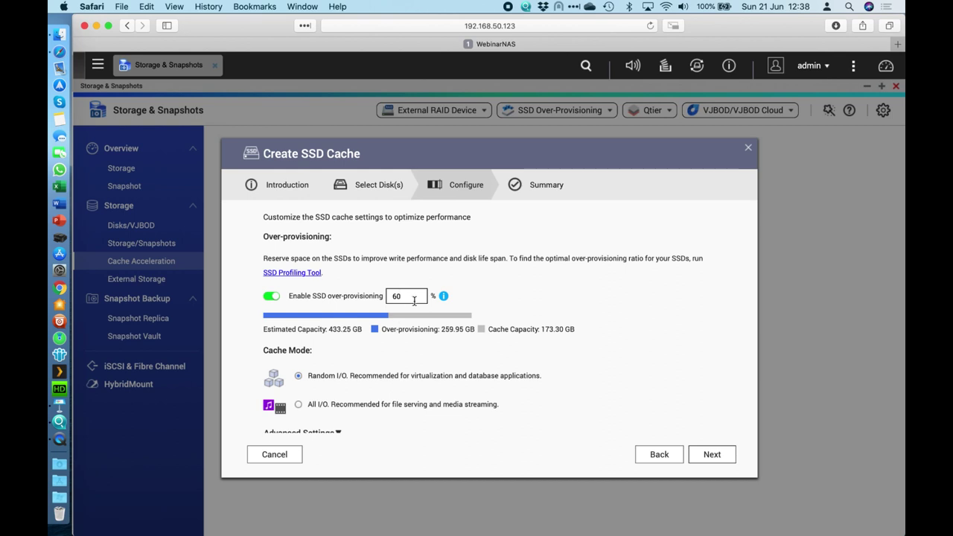
pyautogui.moveTo(406, 298); pyautogui.dragTo(371, 297)
pyautogui.write('20')
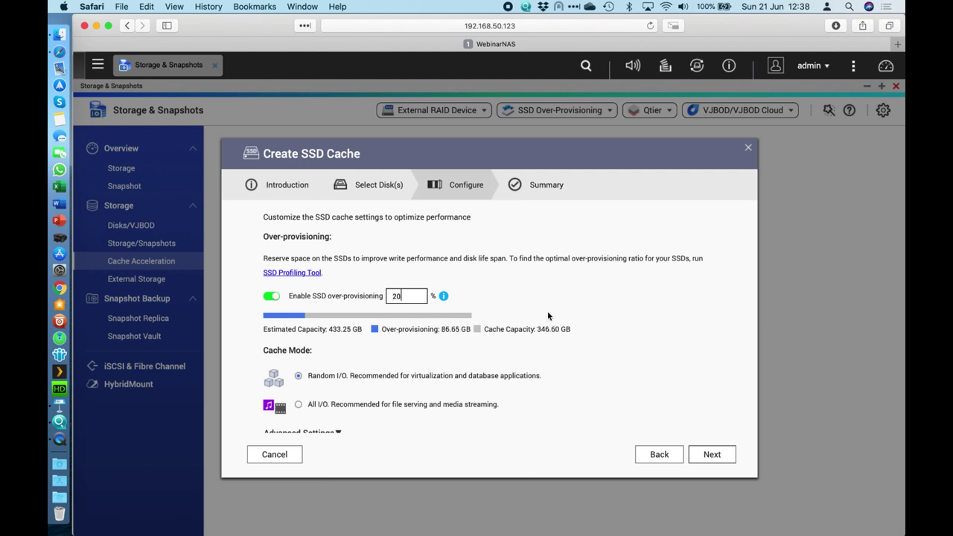
# Set the cache mode to All I/O, show the advanced settings, and continue to the volume selection.
pyautogui.scroll(-1, 548, 313)
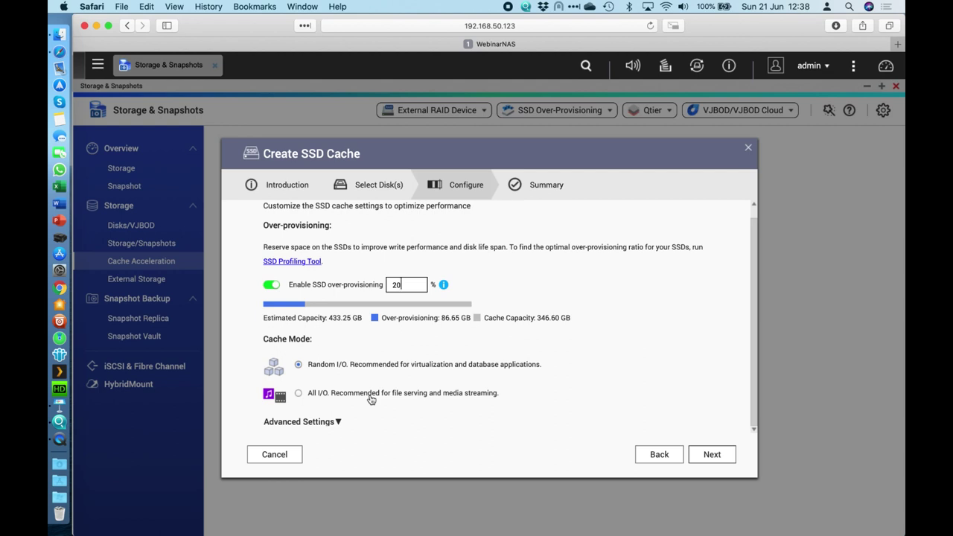
pyautogui.click(298, 394)
pyautogui.click(335, 422)
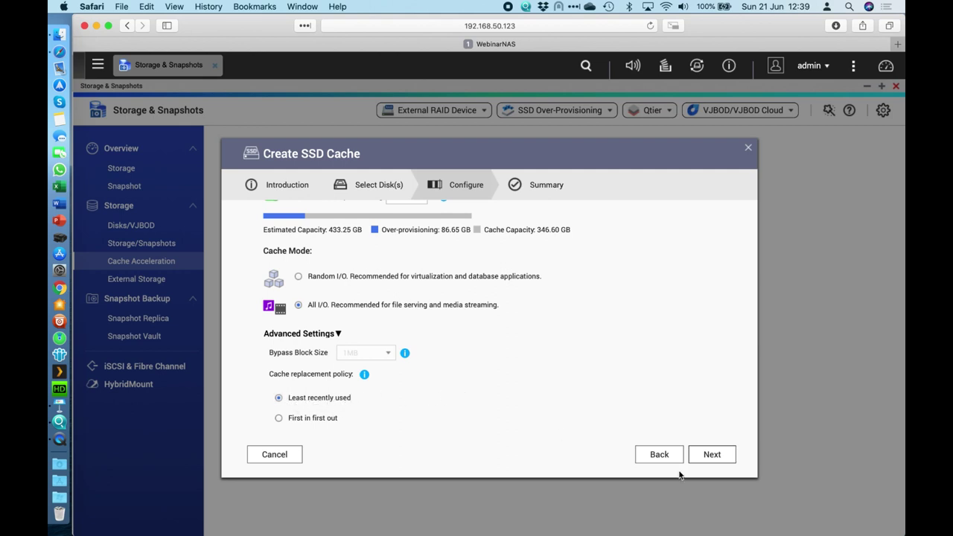
pyautogui.click(719, 455)
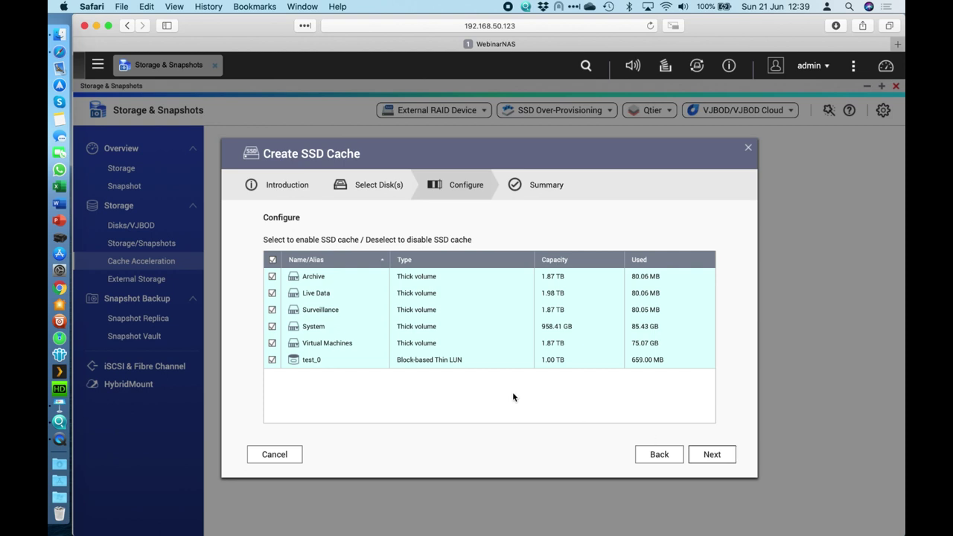
# Exclude the Archive and Surveillance volumes from the SSD cache and continue to the summary.
pyautogui.click(272, 277)
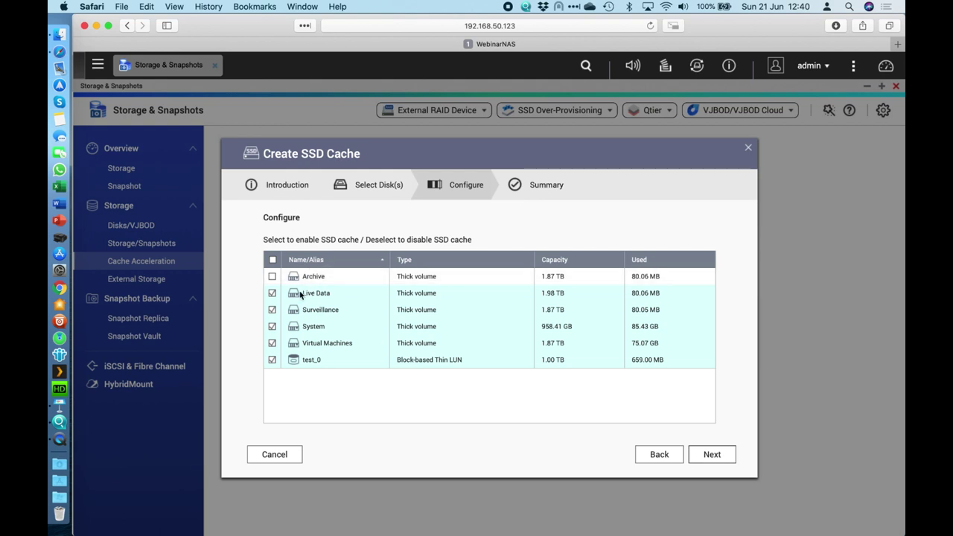
pyautogui.click(272, 310)
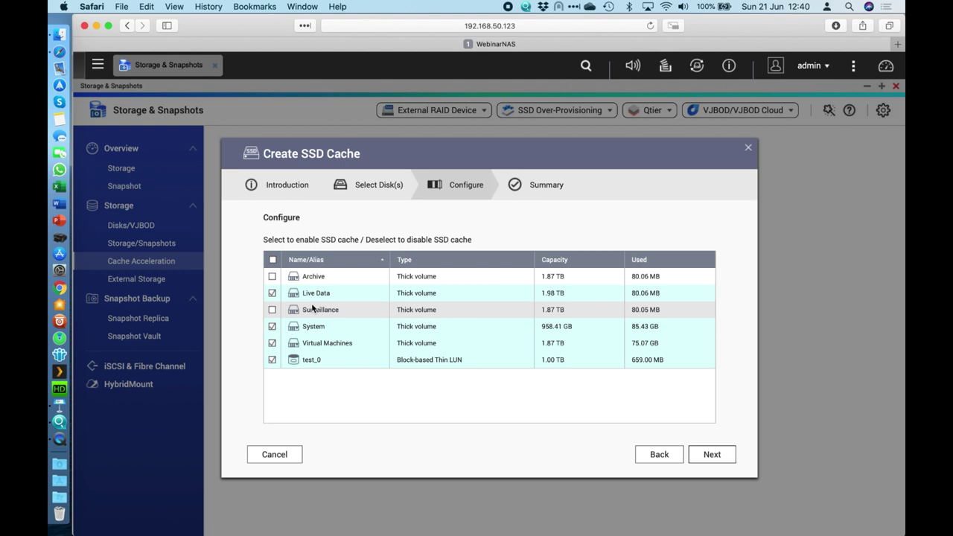
pyautogui.click(708, 459)
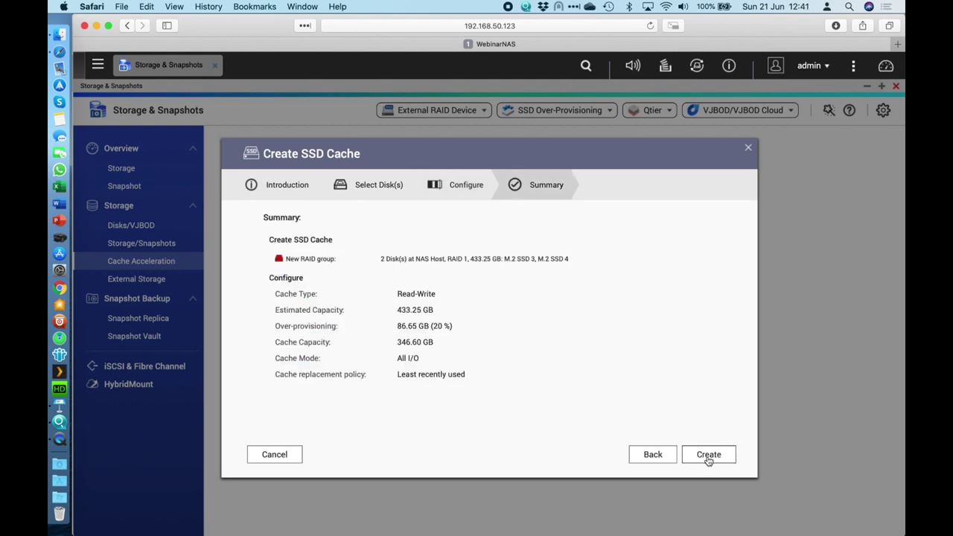
# Create the SSD cache, acknowledging the information about SSD data erasure and removal.
pyautogui.click(708, 459)
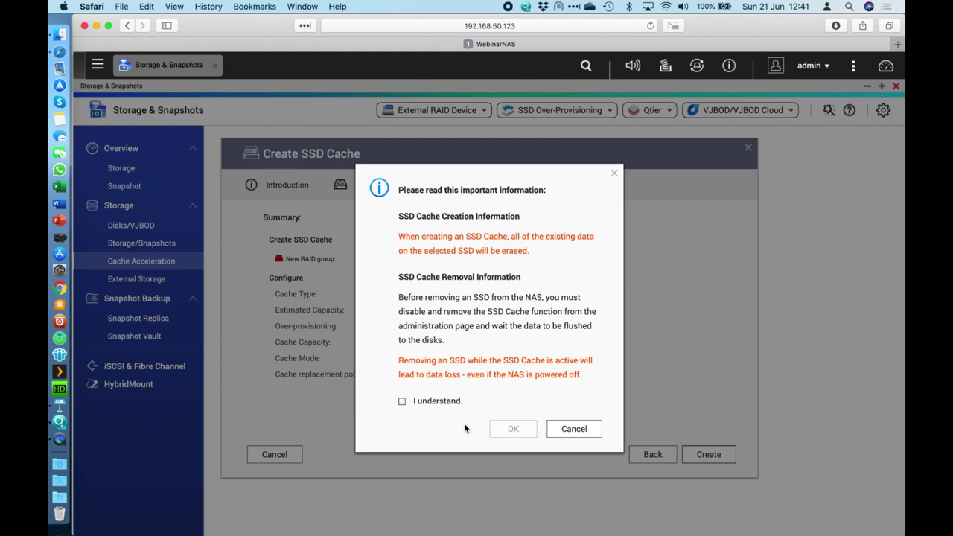
pyautogui.click(402, 401)
pyautogui.click(513, 429)
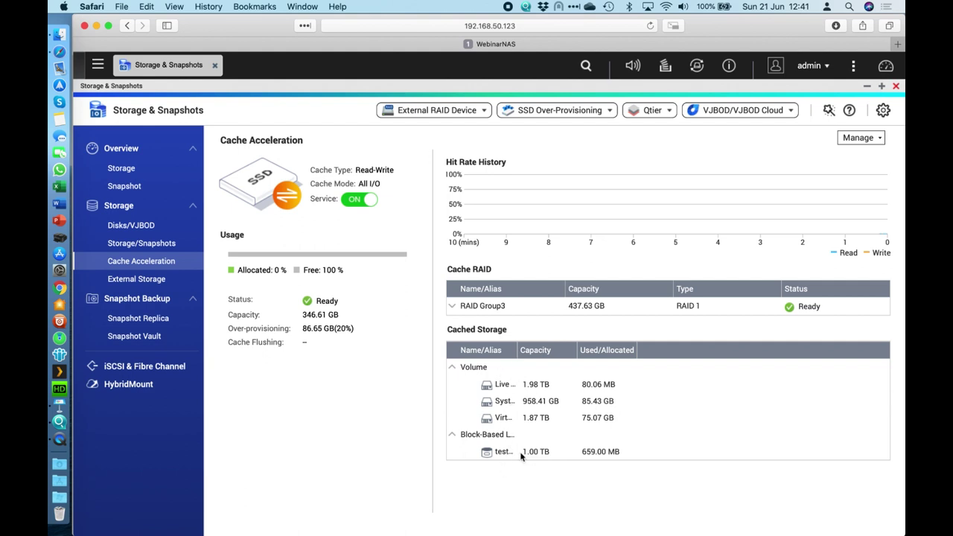
# Check the storage space list for the cached volumes, and return to the cache acceleration overview.
pyautogui.click(152, 248)
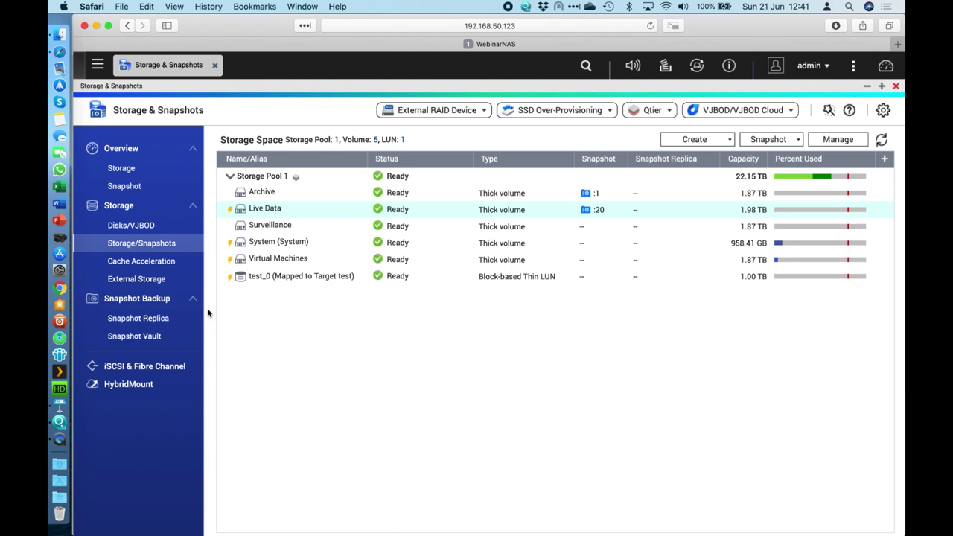
pyautogui.click(160, 261)
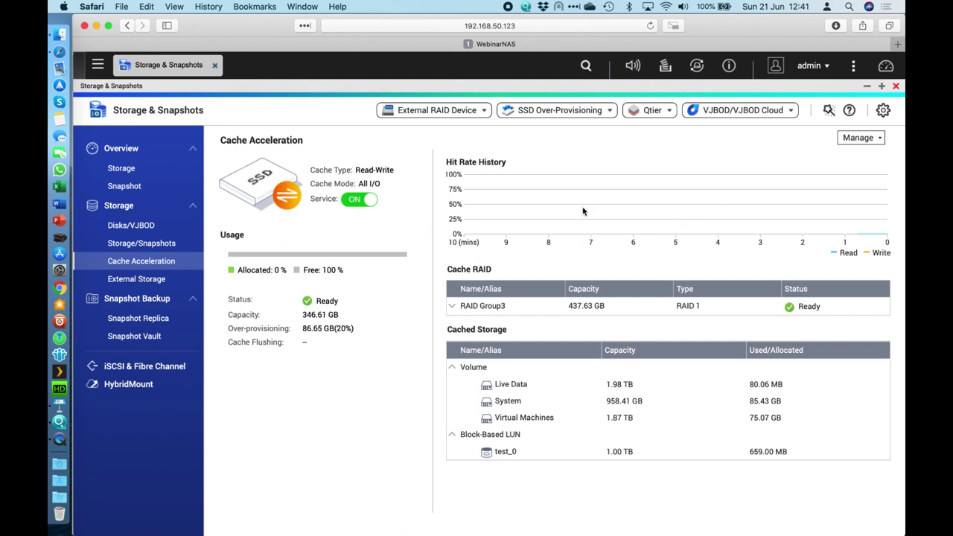
# Open Virtualization Station to view the running virtual machines, and return to the cache hit rate history.
pyautogui.click(98, 65)
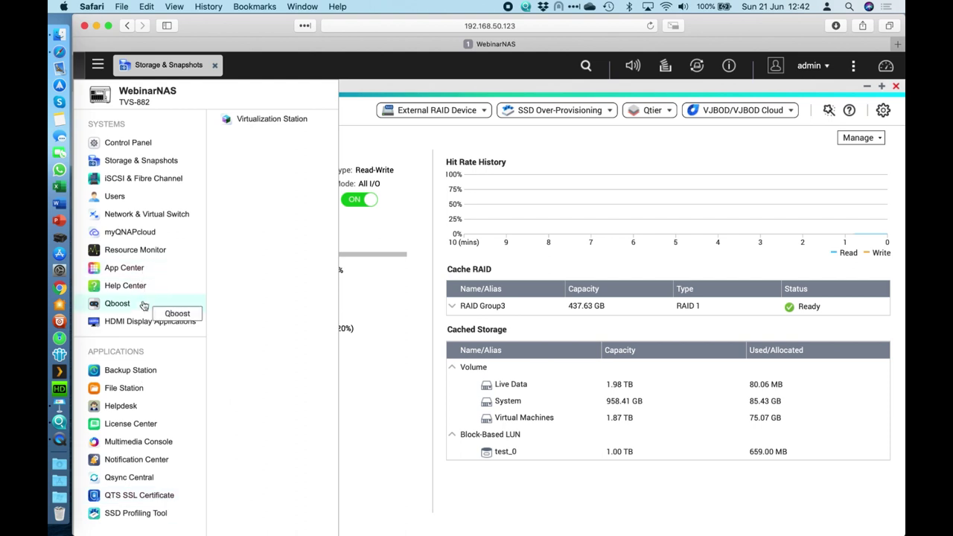
pyautogui.click(248, 121)
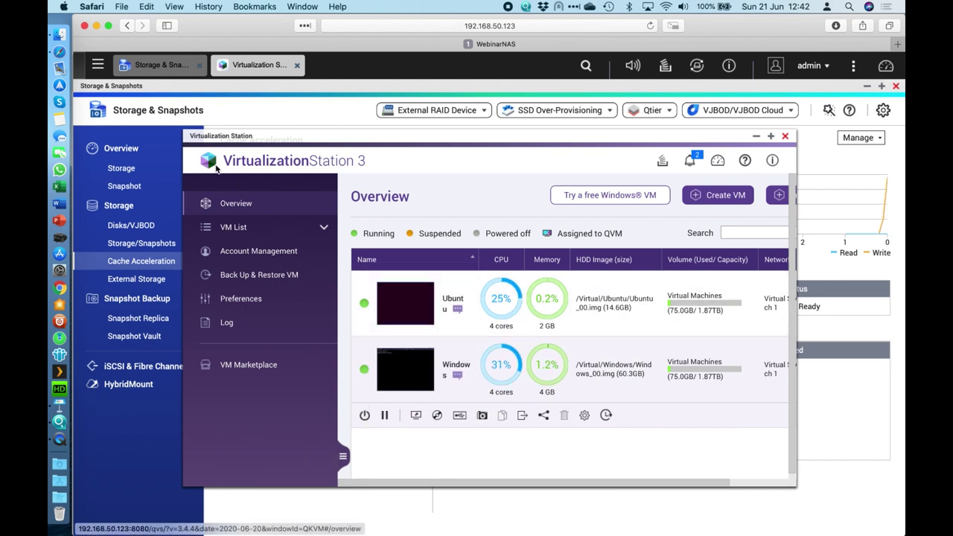
pyautogui.click(234, 94)
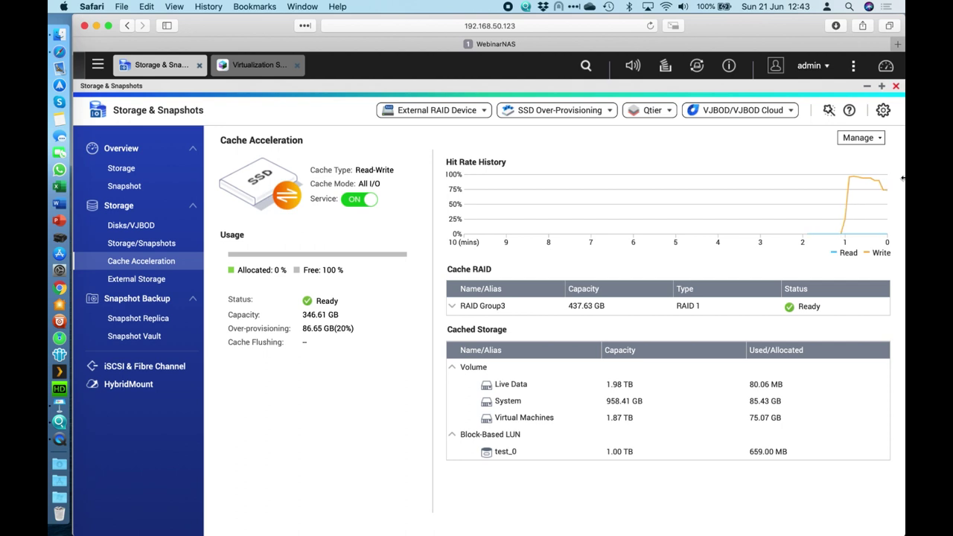
# Switch to the June 25th Webinar presentation in Keynote and play it through to the IOPS Benchmark Test Results slide.
pyautogui.click(59, 405)
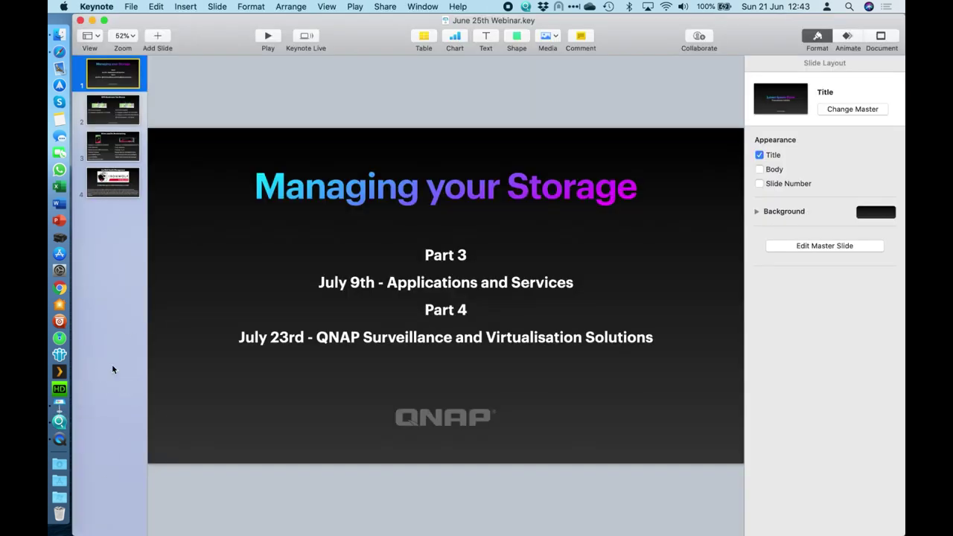
pyautogui.click(268, 36)
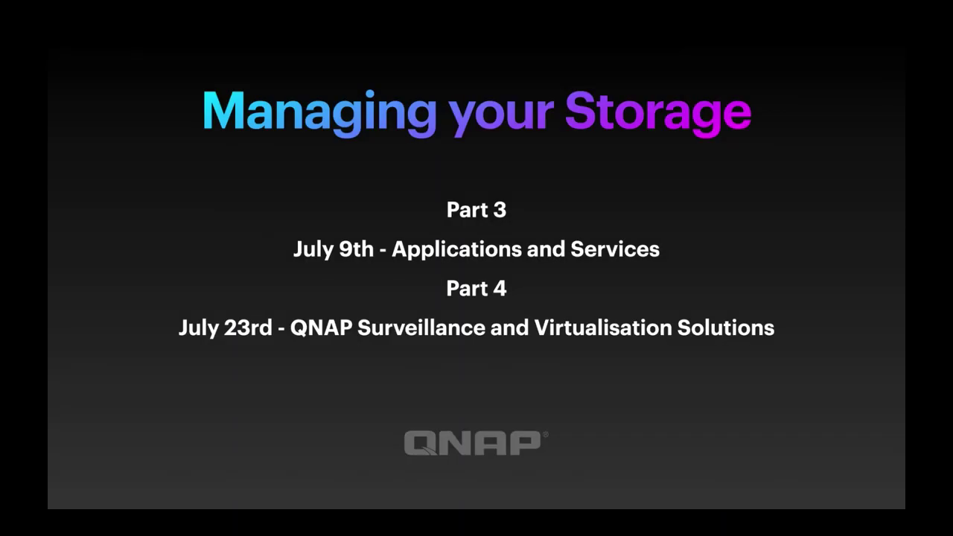
pyautogui.press('Right')
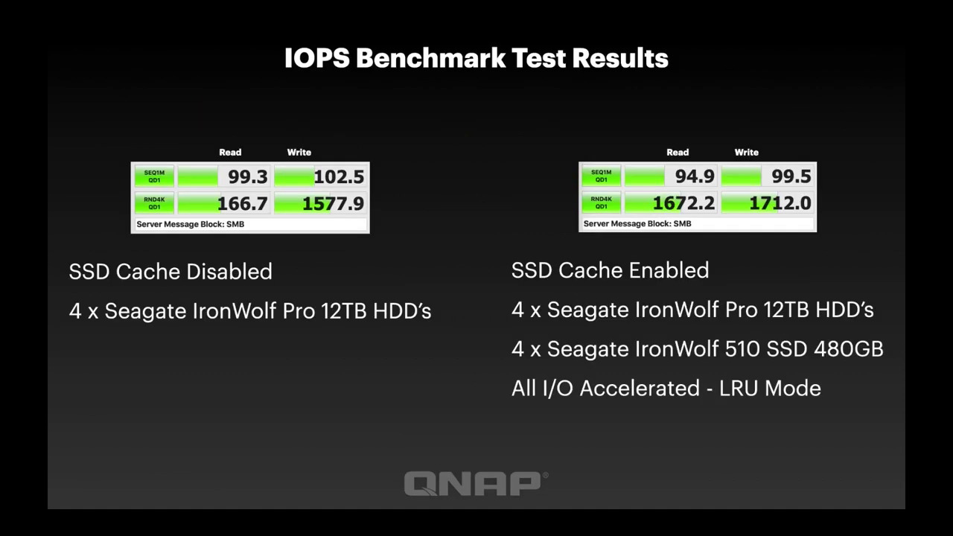
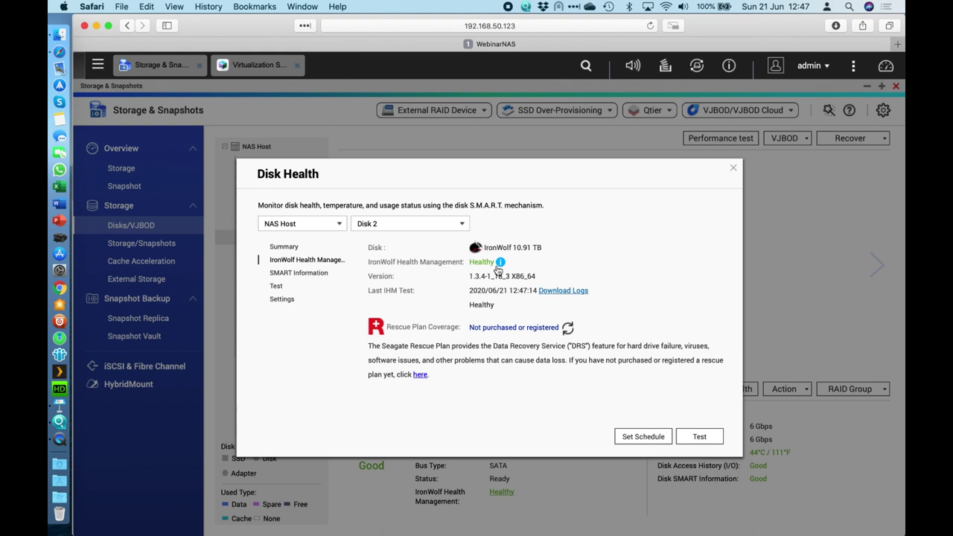
# Close Disk Health, view the performance test results and the tests available for all disks, and clear the disk selection.
pyautogui.click(734, 170)
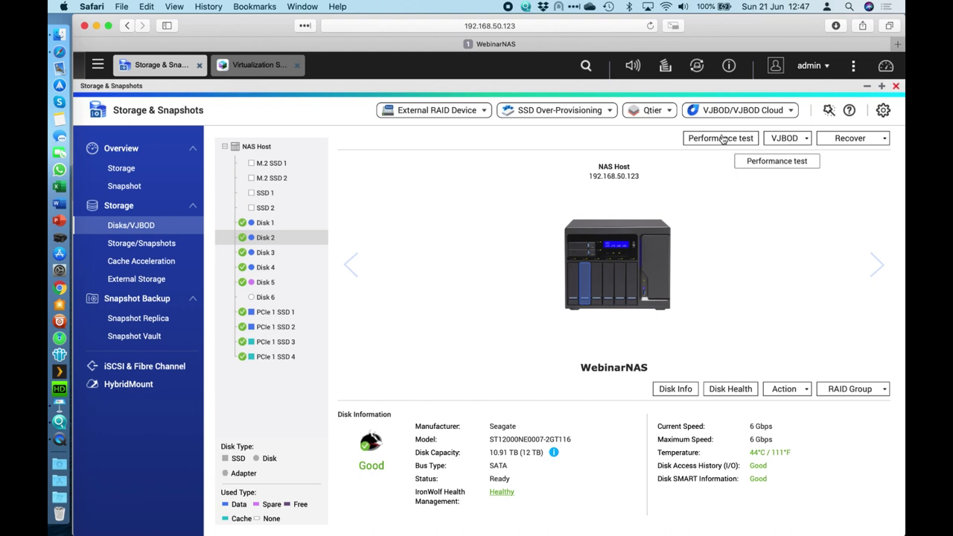
pyautogui.click(717, 140)
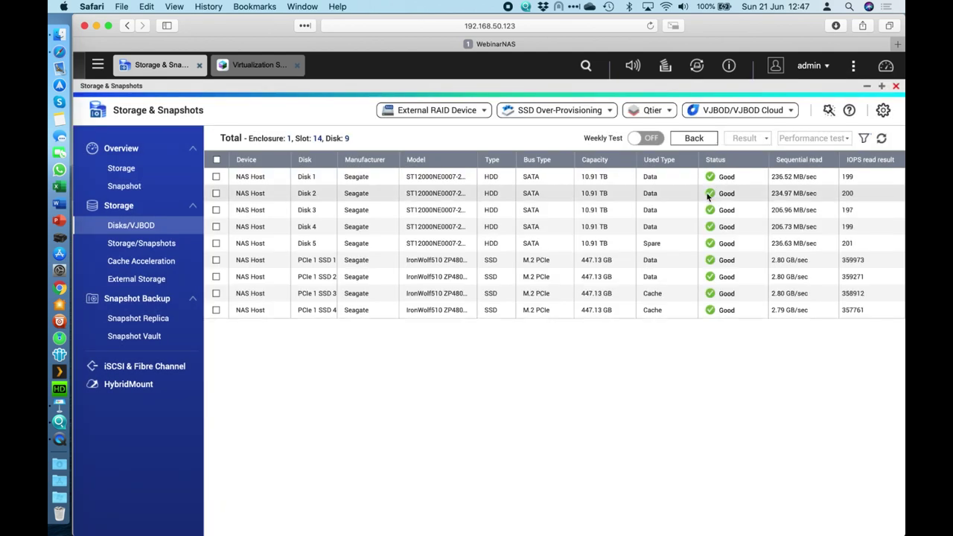
pyautogui.click(216, 159)
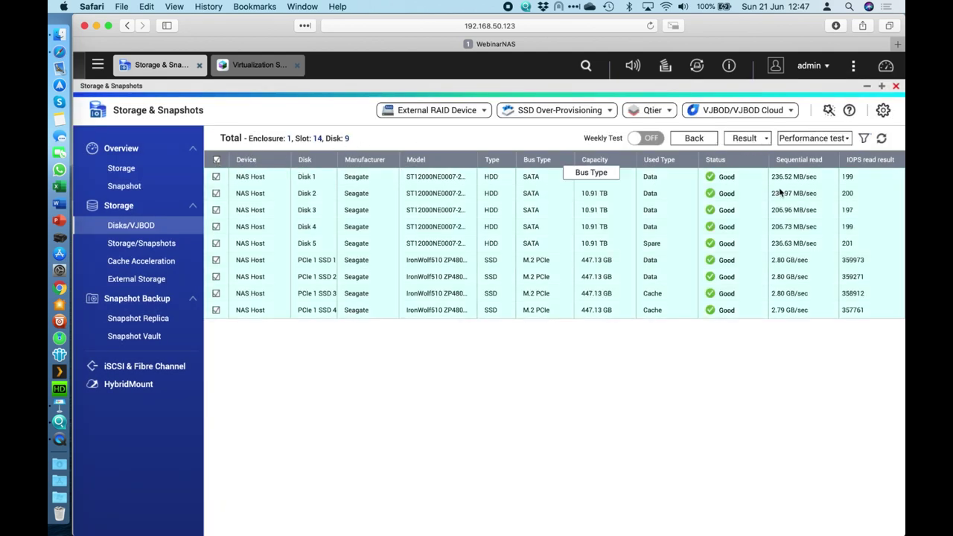
pyautogui.click(844, 140)
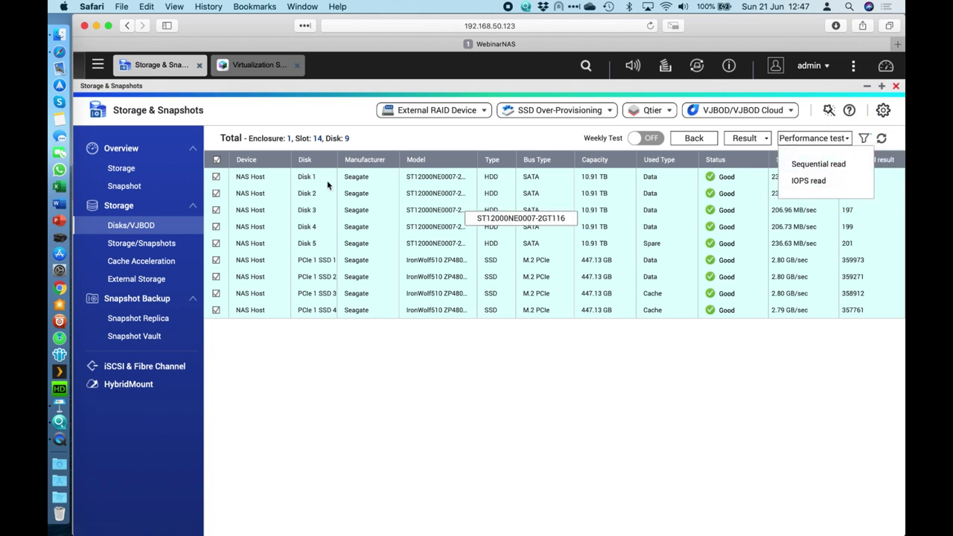
pyautogui.click(216, 160)
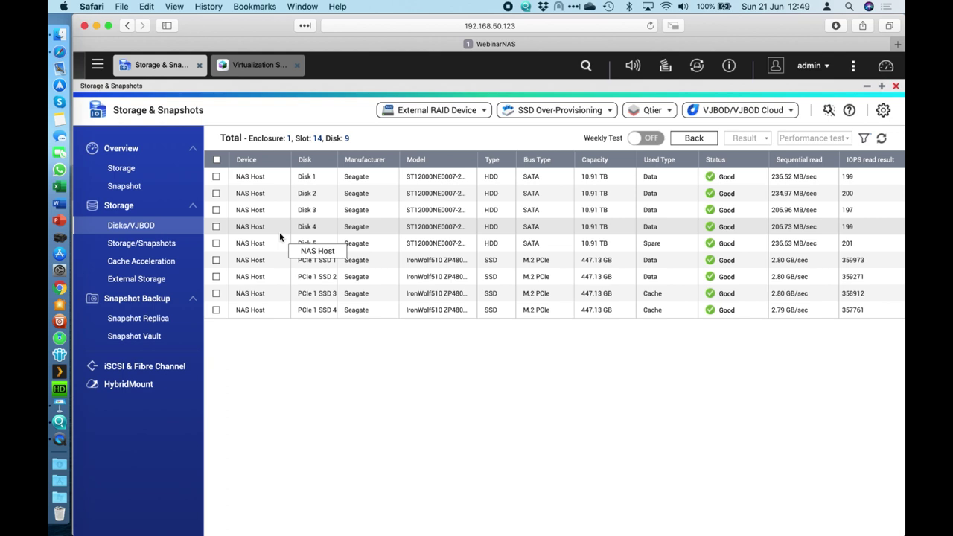
# Show the storage space overview, view the Qtier auto-tiering page on the QNAP website, and close that page.
pyautogui.click(153, 244)
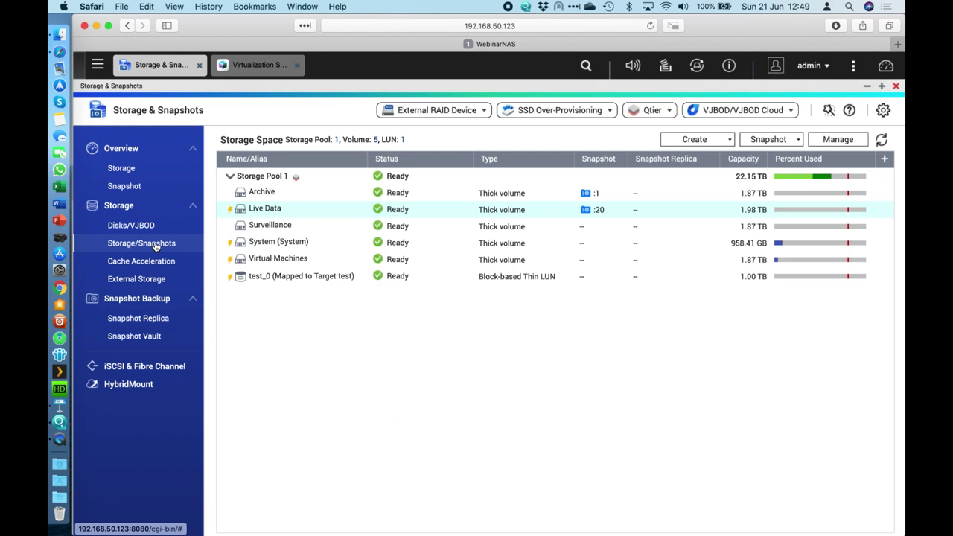
pyautogui.click(155, 246)
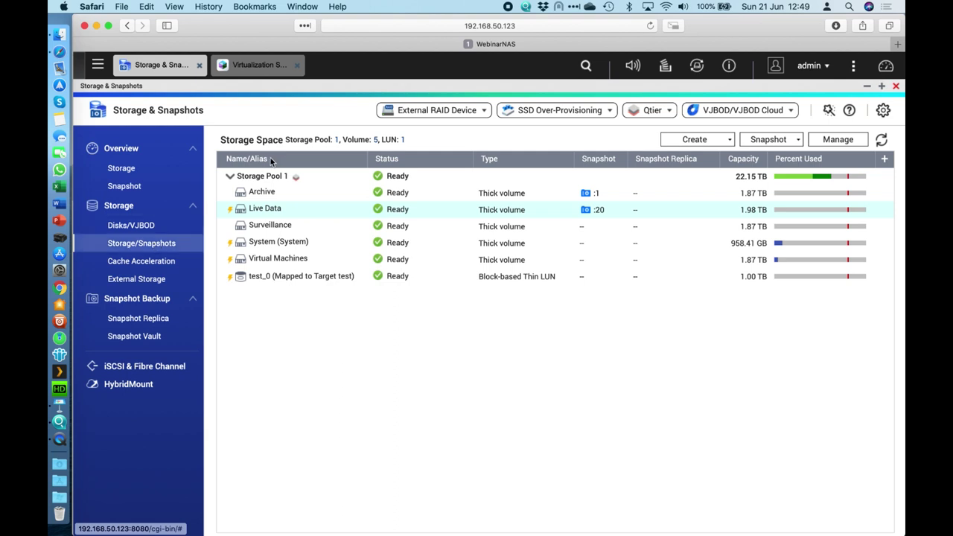
pyautogui.click(673, 110)
pyautogui.click(661, 137)
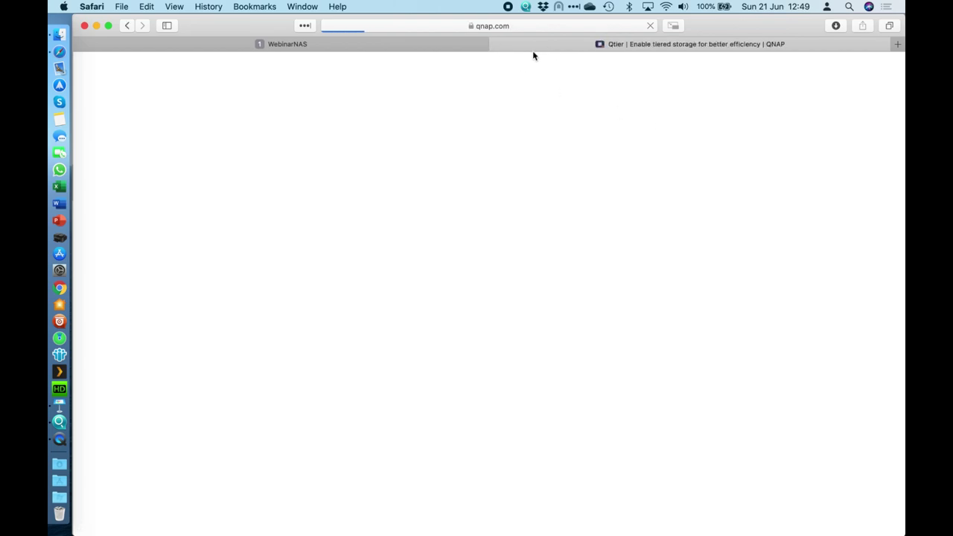
pyautogui.scroll(-3, 450, 297)
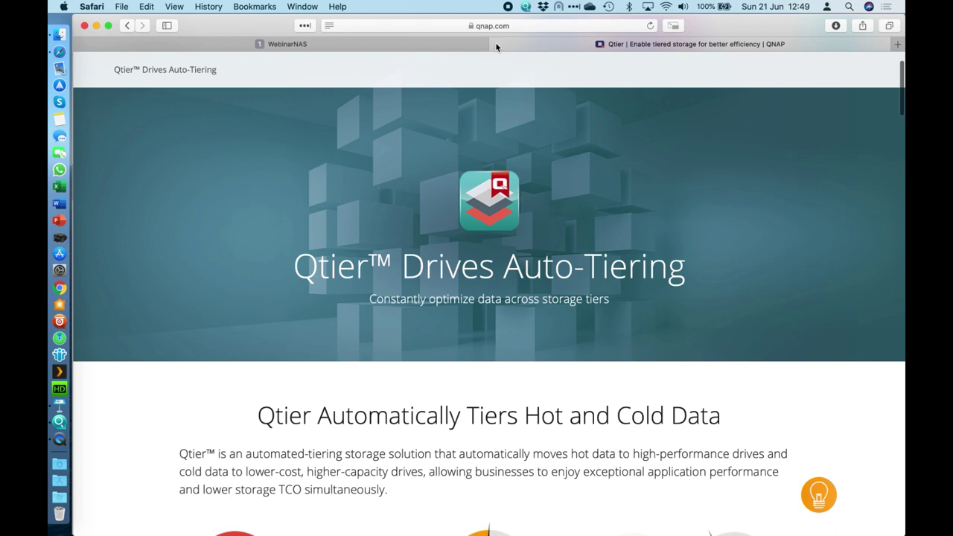
pyautogui.click(495, 42)
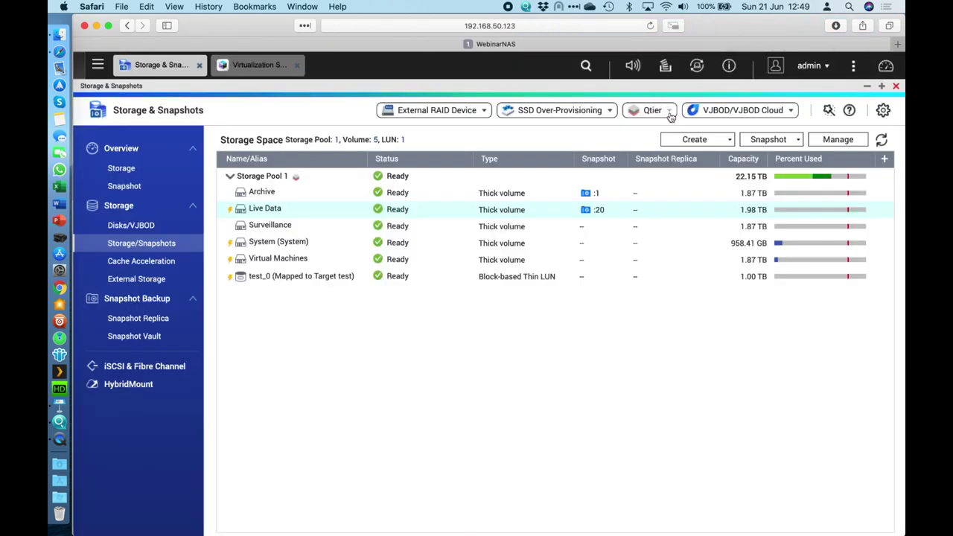
# Open the Qtier management of Storage Pool 1 and bring up its Tiering On Demand settings.
pyautogui.click(668, 112)
pyautogui.click(657, 194)
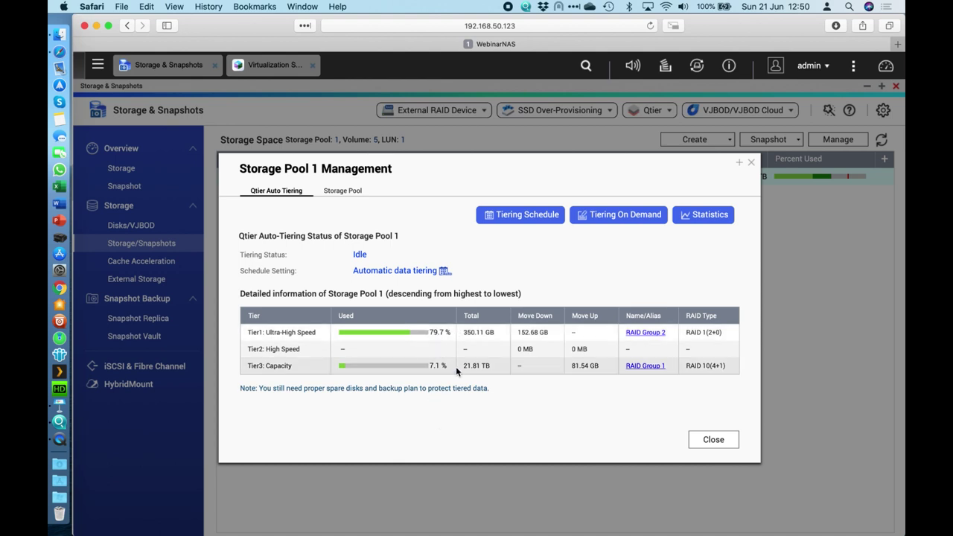
pyautogui.click(613, 216)
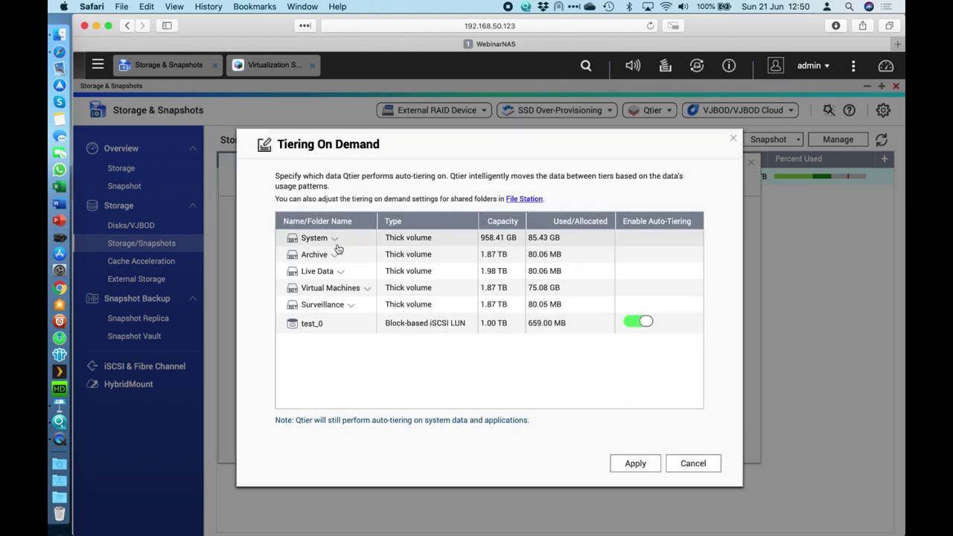
# Expand the System, Archive, Live Data, Virtual Machines and Surveillance volumes, examine their folders' auto-tiering settings, and leave without applying changes.
pyautogui.click(335, 238)
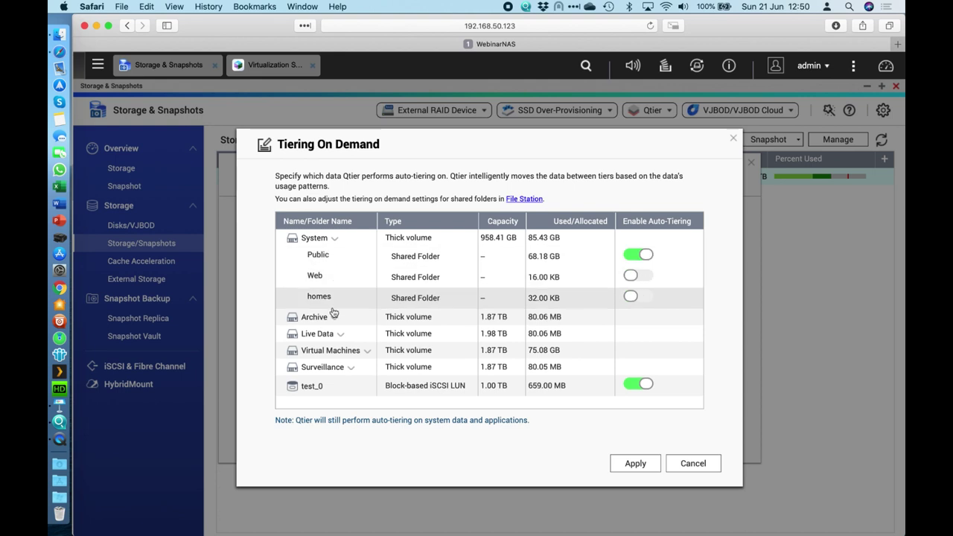
pyautogui.click(336, 318)
pyautogui.click(340, 353)
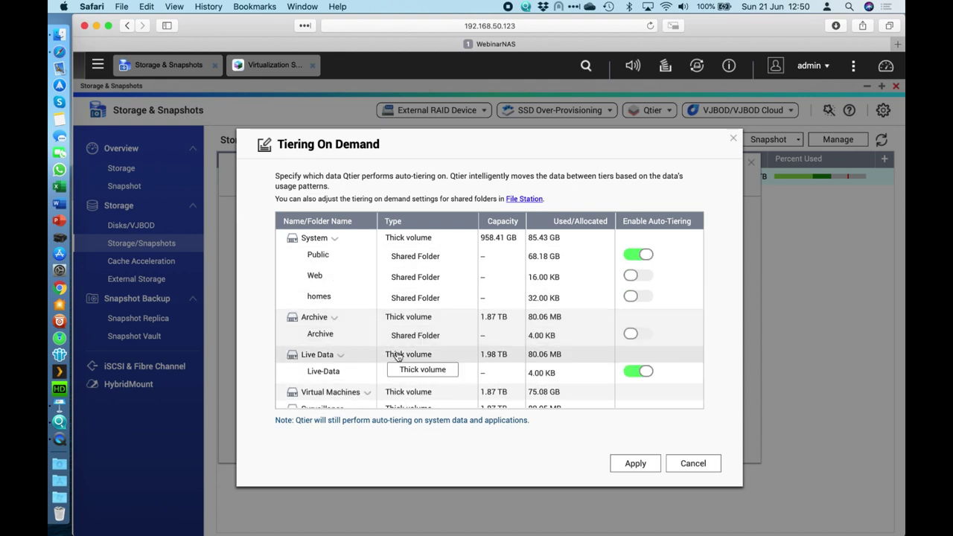
pyautogui.scroll(-1, 397, 356)
pyautogui.click(367, 361)
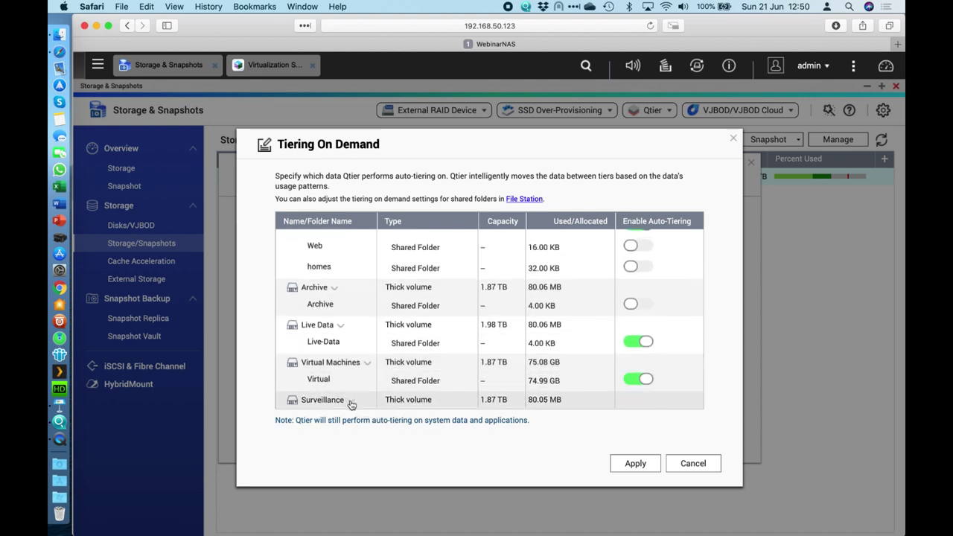
pyautogui.scroll(-2, 472, 313)
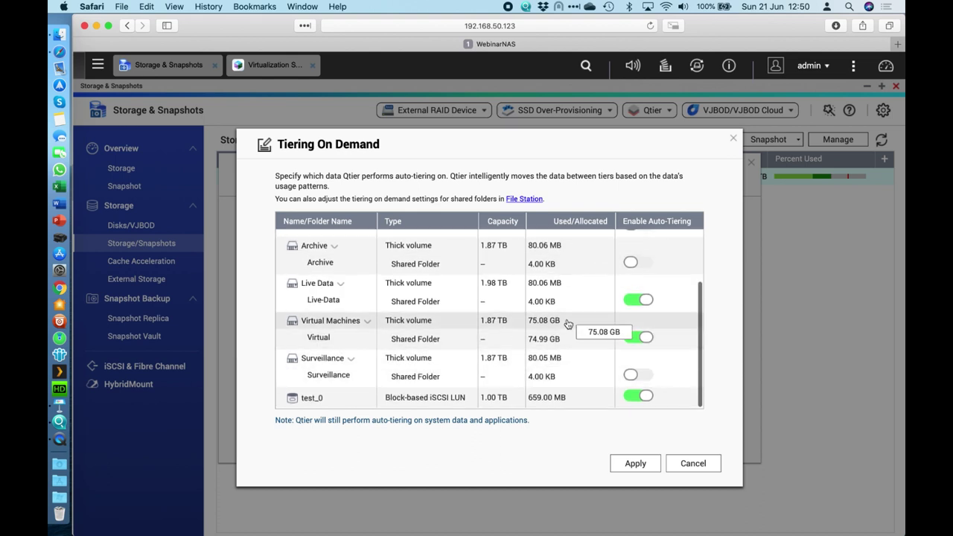
pyautogui.scroll(5, 569, 324)
pyautogui.scroll(-1, 568, 373)
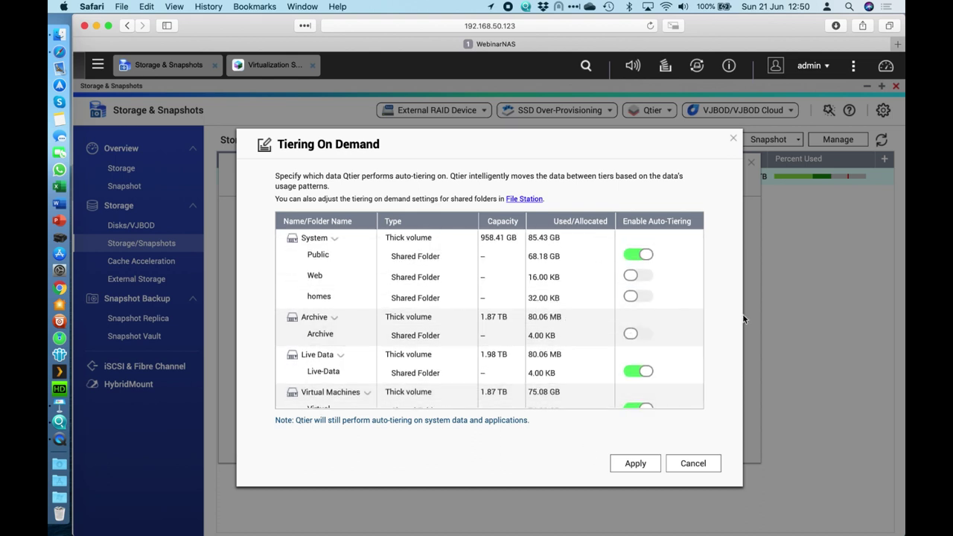
pyautogui.scroll(-3, 589, 383)
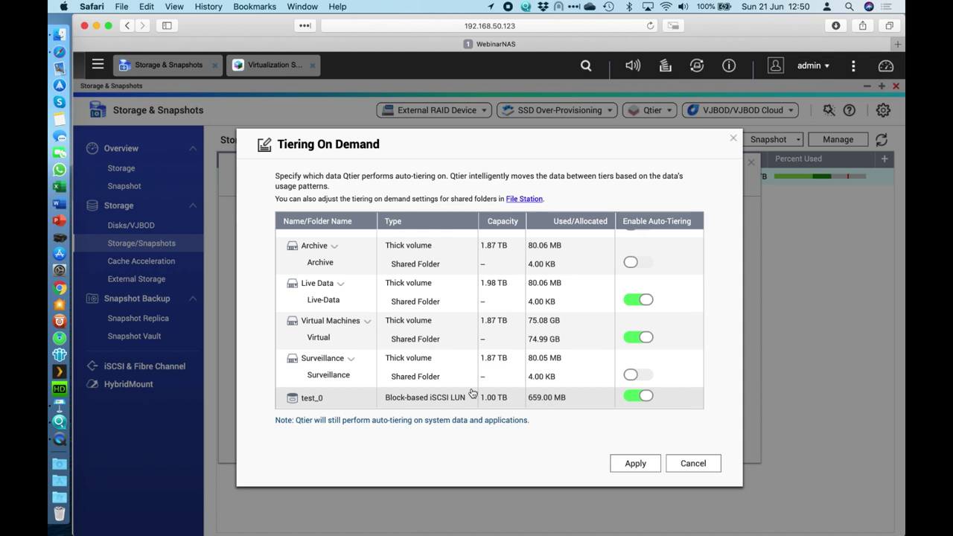
pyautogui.scroll(3, 472, 393)
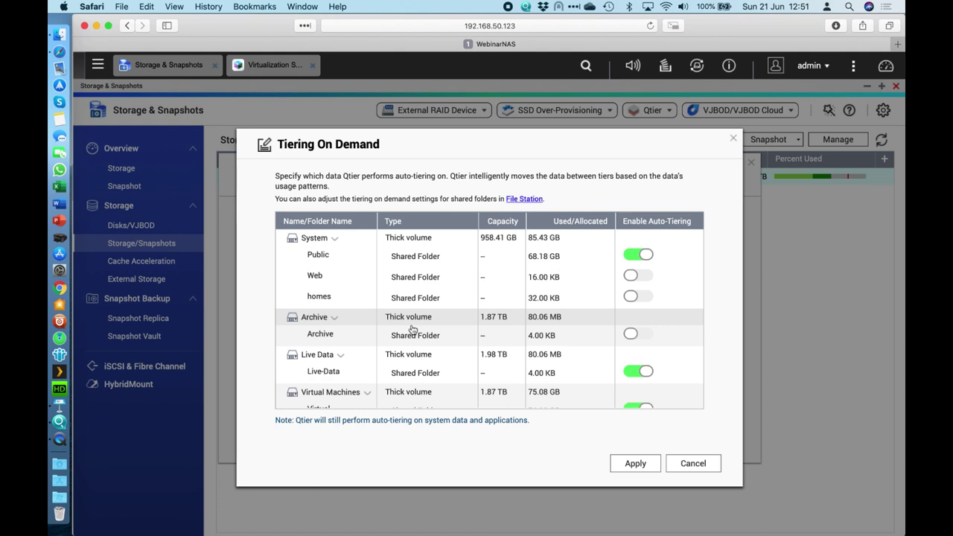
pyautogui.click(686, 468)
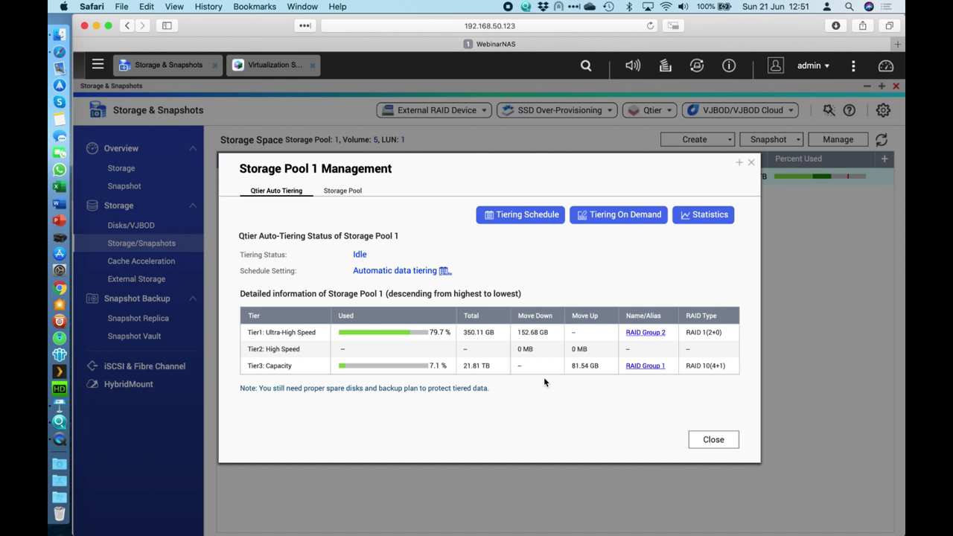
# Examine the Qtier auto-tiering statistics of Storage Pool 1 for the past week, and close them.
pyautogui.click(711, 216)
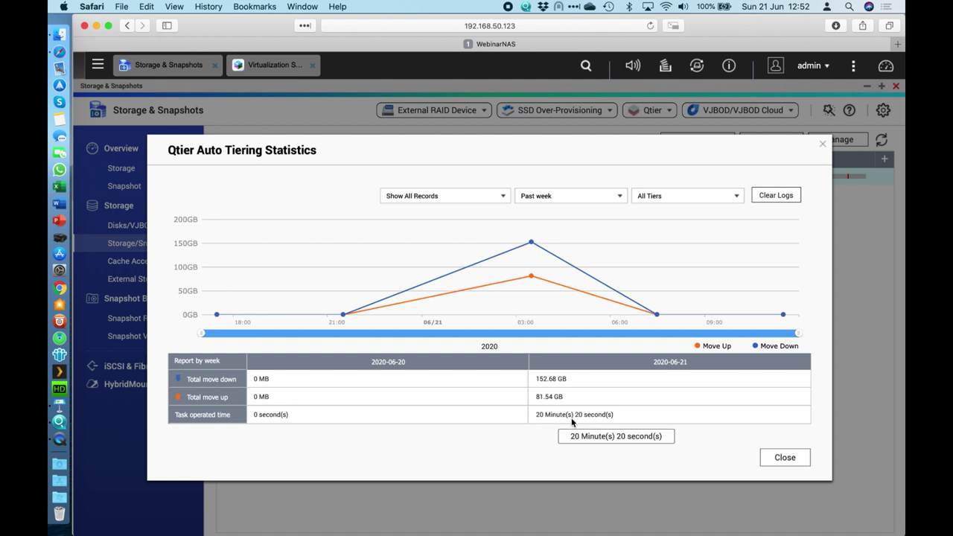
pyautogui.click(786, 457)
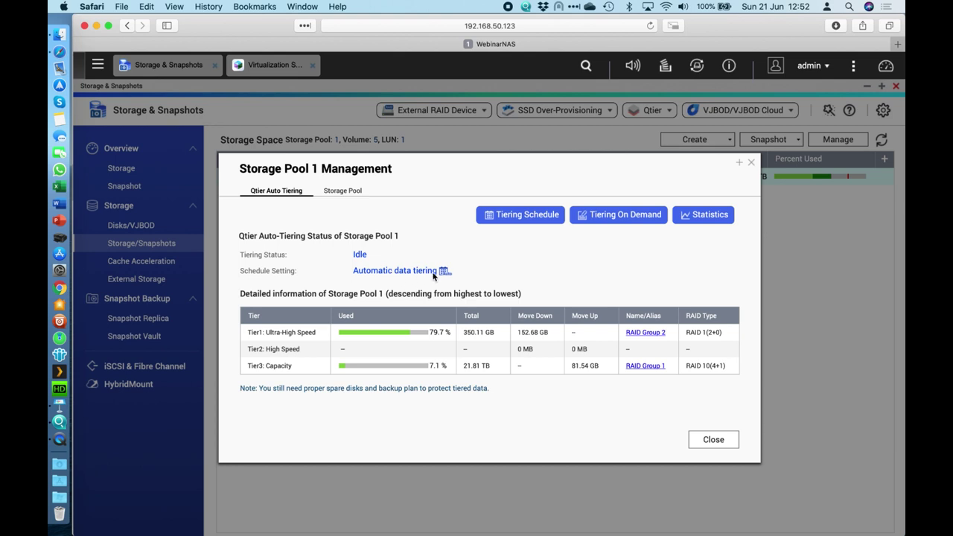
# Switch the Qtier tiering schedule of Storage Pool 1 to manually set, with start minutes at 10.
pyautogui.click(523, 217)
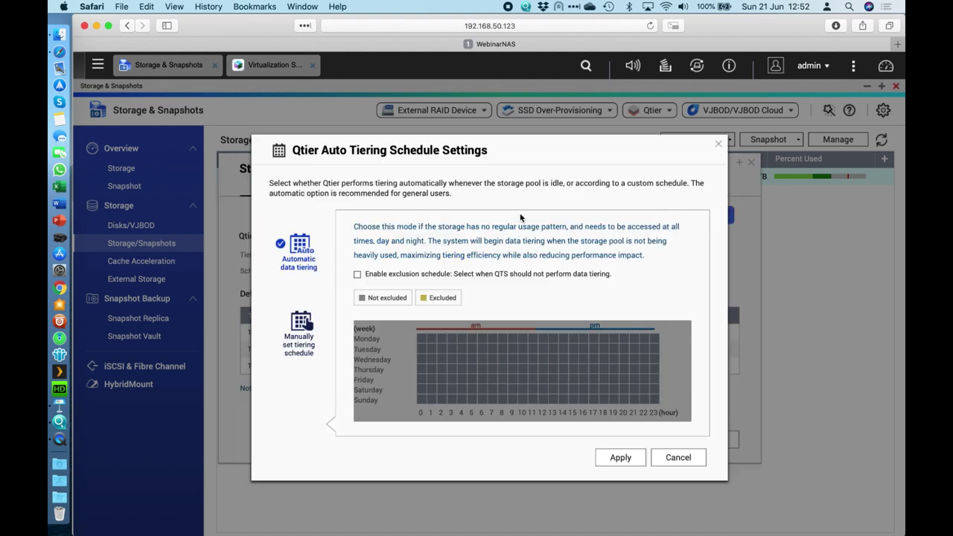
pyautogui.click(295, 336)
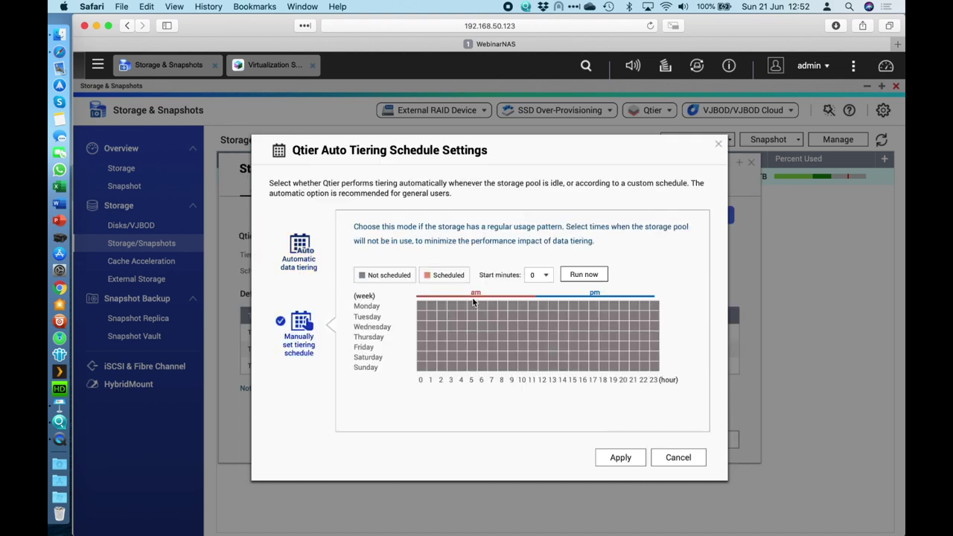
pyautogui.click(549, 278)
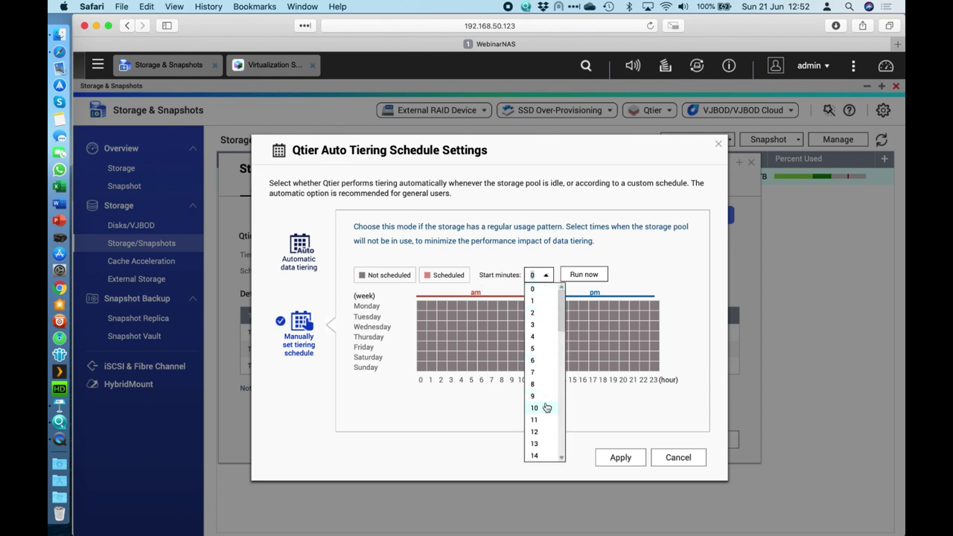
pyautogui.scroll(-10, 538, 362)
pyautogui.scroll(10, 538, 362)
pyautogui.click(539, 411)
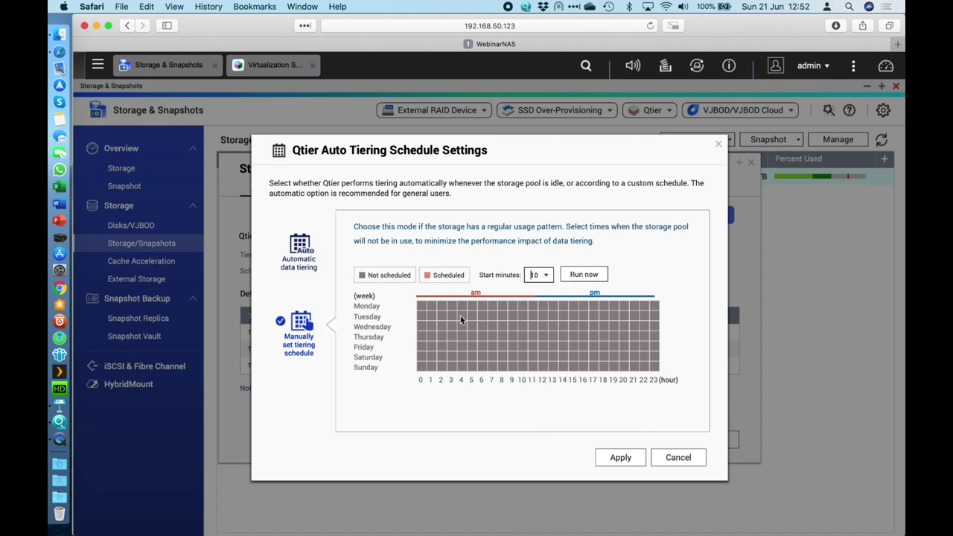
# Try scheduling tiering for hours 0–8, 13 and 18–23 every day, and leave the pool's management without applying the schedule.
pyautogui.moveTo(420, 305); pyautogui.dragTo(502, 370)
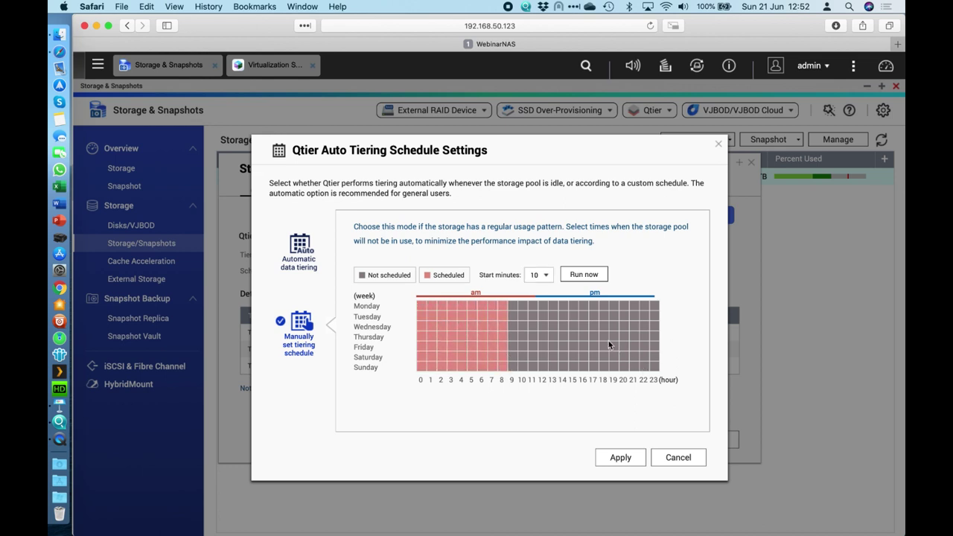
pyautogui.moveTo(602, 304); pyautogui.dragTo(659, 373)
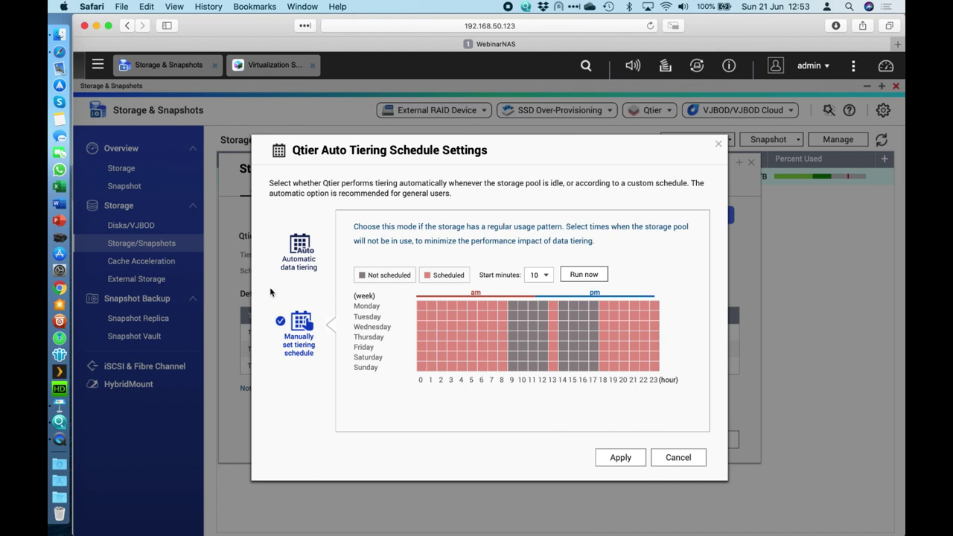
pyautogui.click(299, 250)
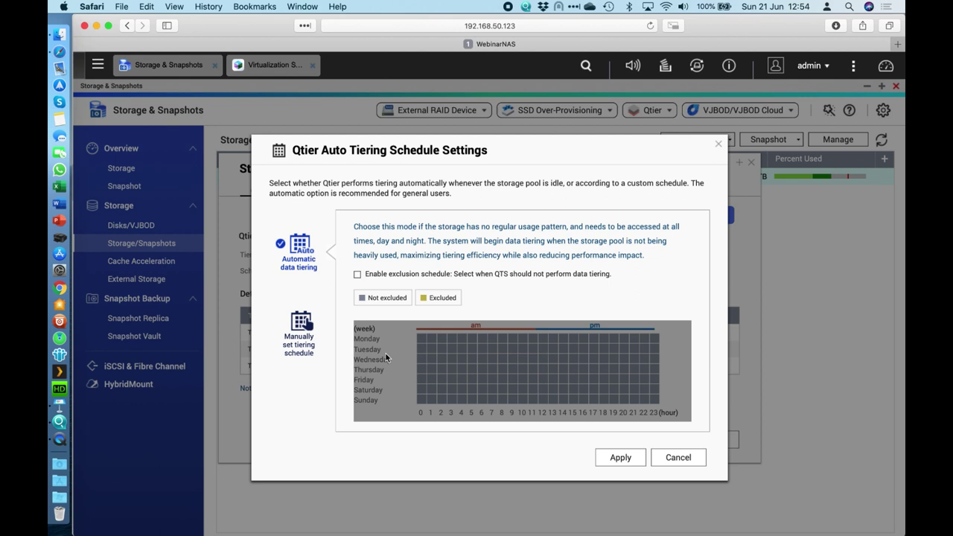
pyautogui.click(679, 457)
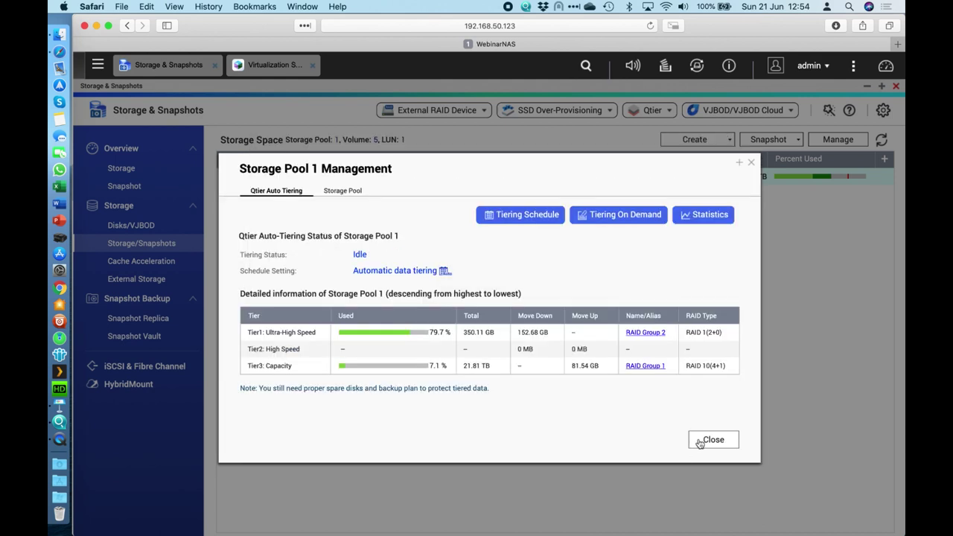
pyautogui.click(700, 441)
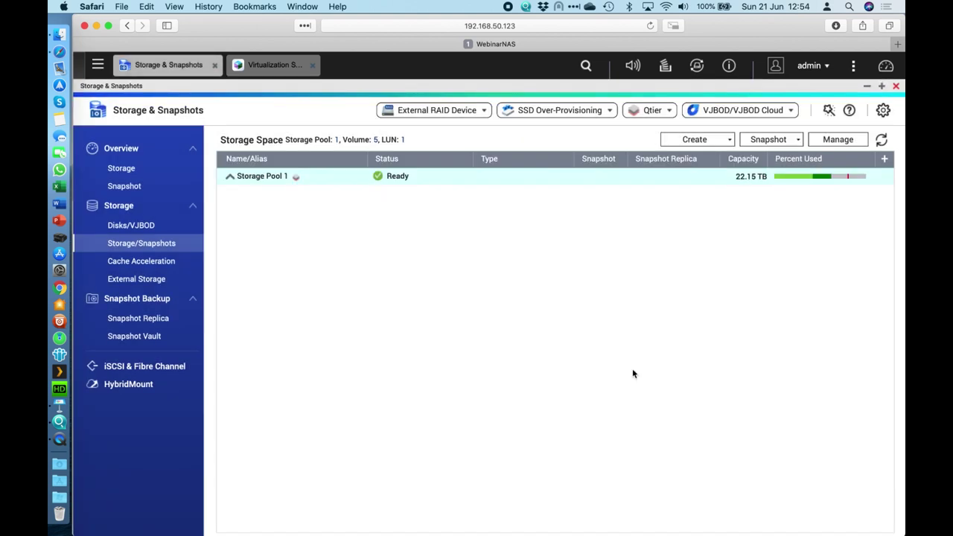
# Open File Station at full size and examine the folders in the Live Data volume and the Virtual shared folder.
pyautogui.click(99, 66)
pyautogui.click(149, 389)
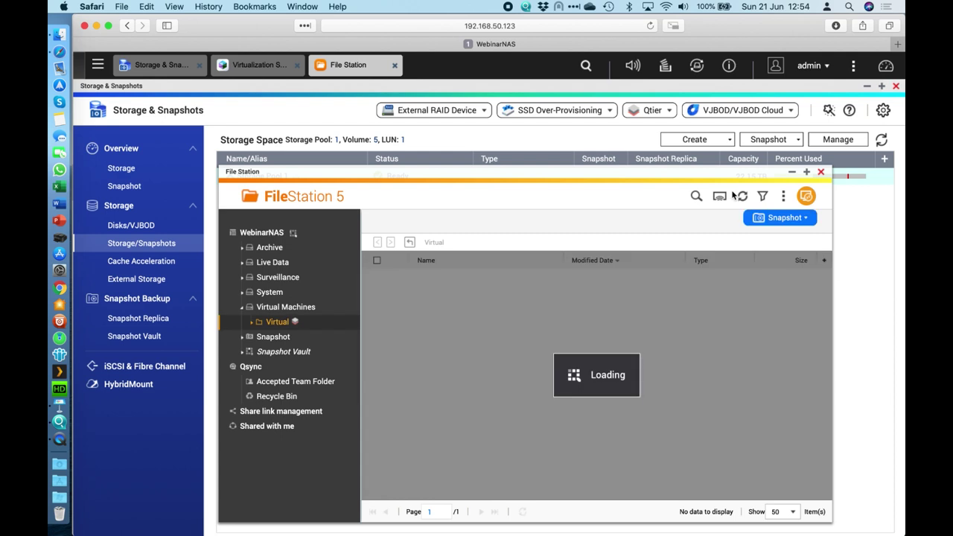
pyautogui.click(806, 173)
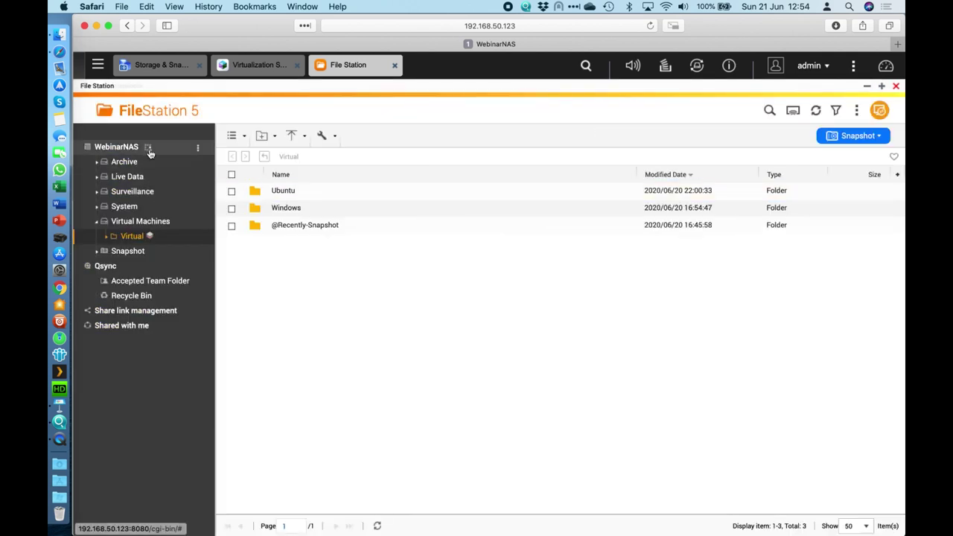
pyautogui.click(97, 179)
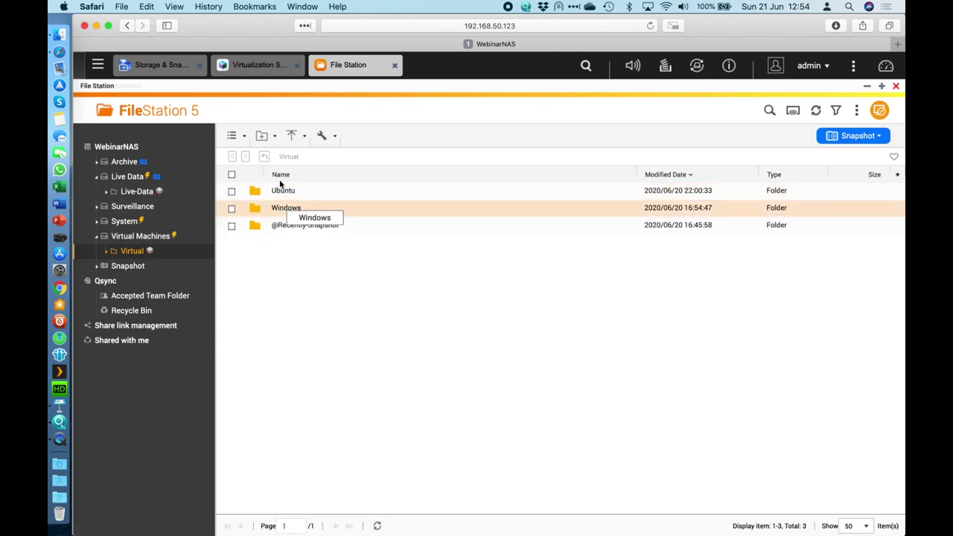
pyautogui.click(110, 253)
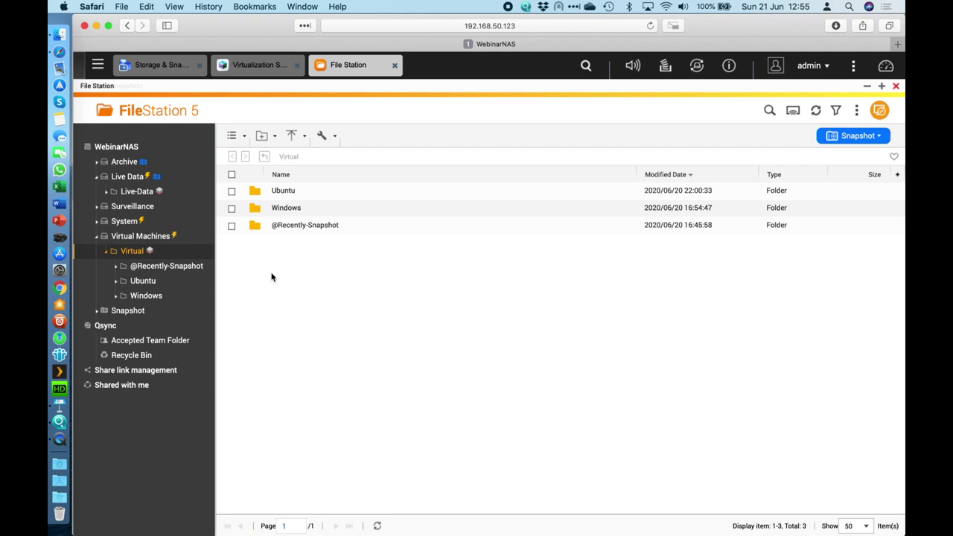
# Return to Storage & Snapshots and examine Storage Pool 1's capacity and RAID groups in its maximised management window.
pyautogui.click(179, 61)
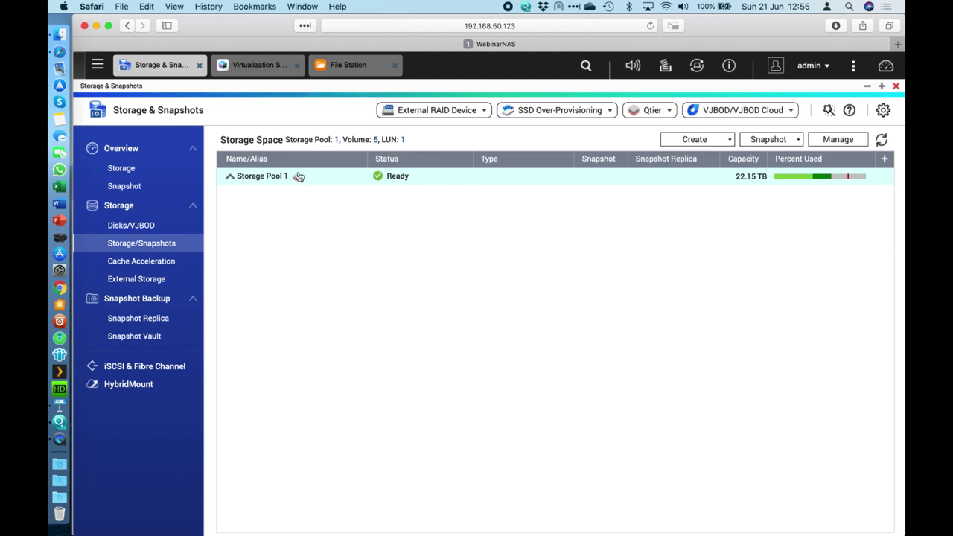
pyautogui.rightClick(325, 179)
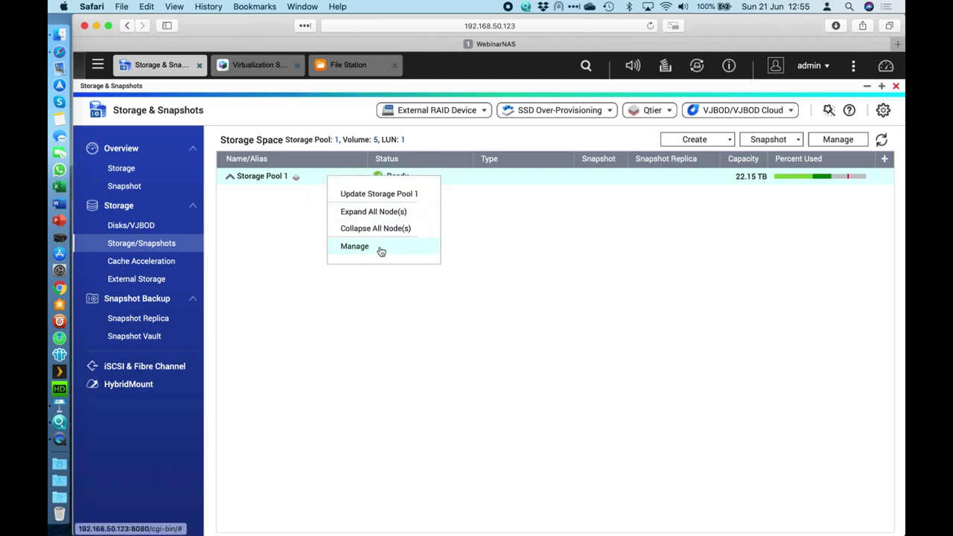
pyautogui.click(381, 250)
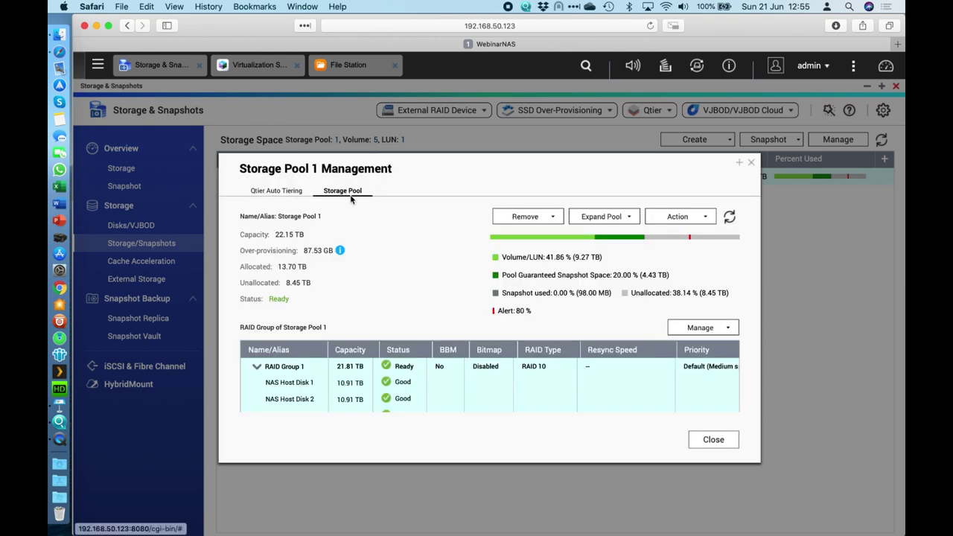
pyautogui.click(740, 163)
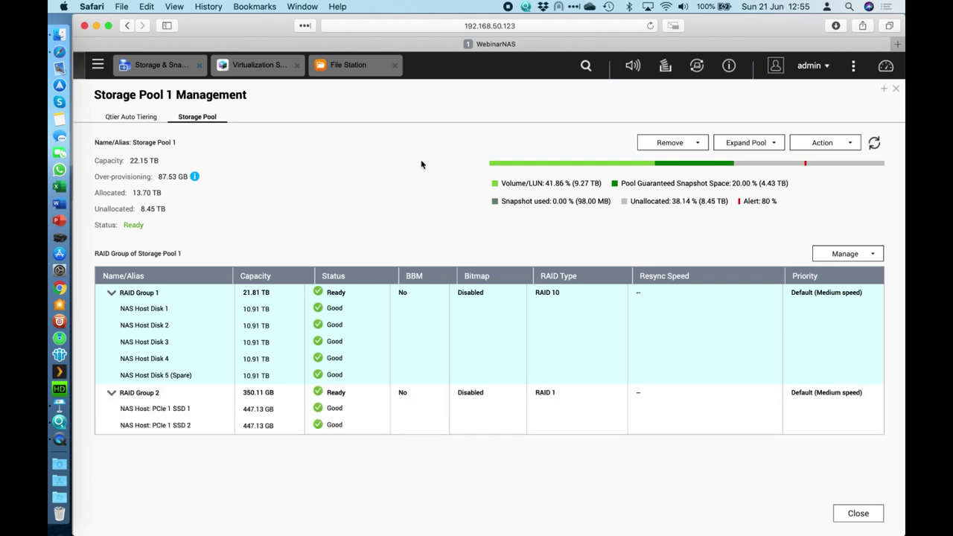
# Try a manual Qtier tiering schedule covering hours 0–8 and 17–23 every day, discard it, and close Storage Pool 1's management.
pyautogui.click(143, 117)
pyautogui.click(672, 141)
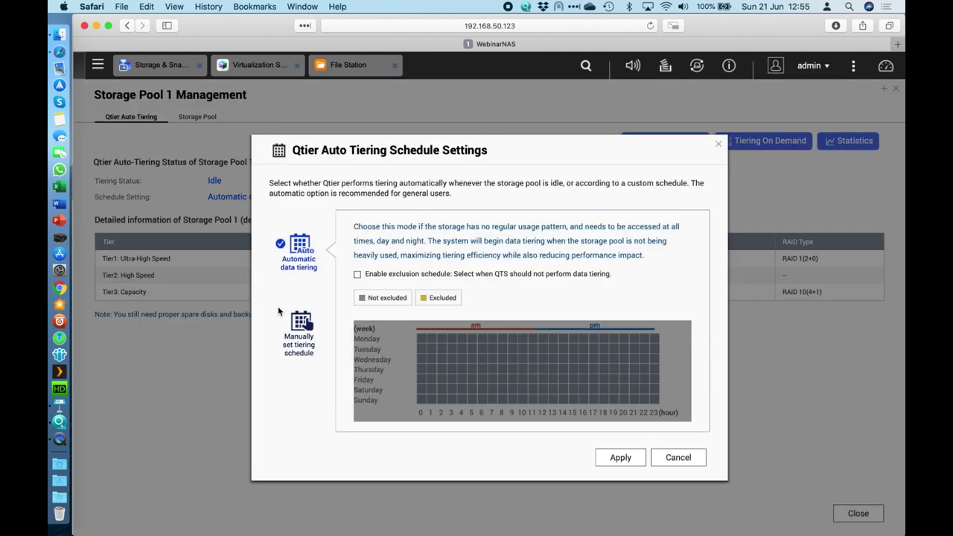
pyautogui.click(296, 331)
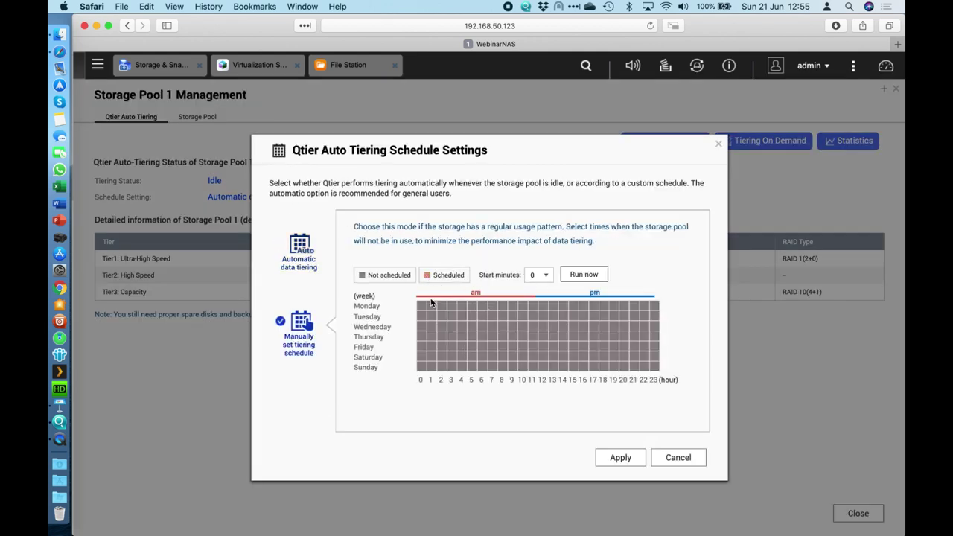
pyautogui.moveTo(424, 306); pyautogui.dragTo(499, 372)
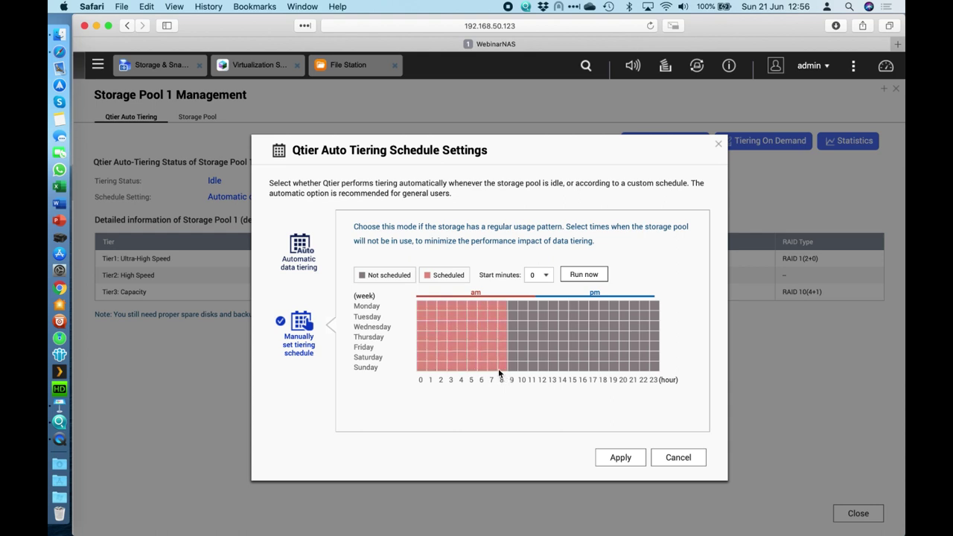
pyautogui.moveTo(655, 308); pyautogui.dragTo(590, 367)
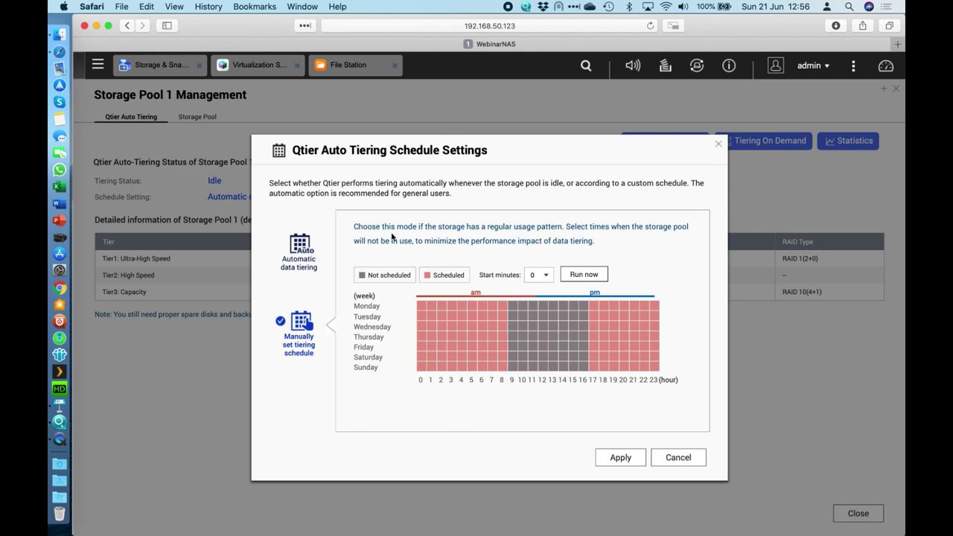
pyautogui.click(684, 460)
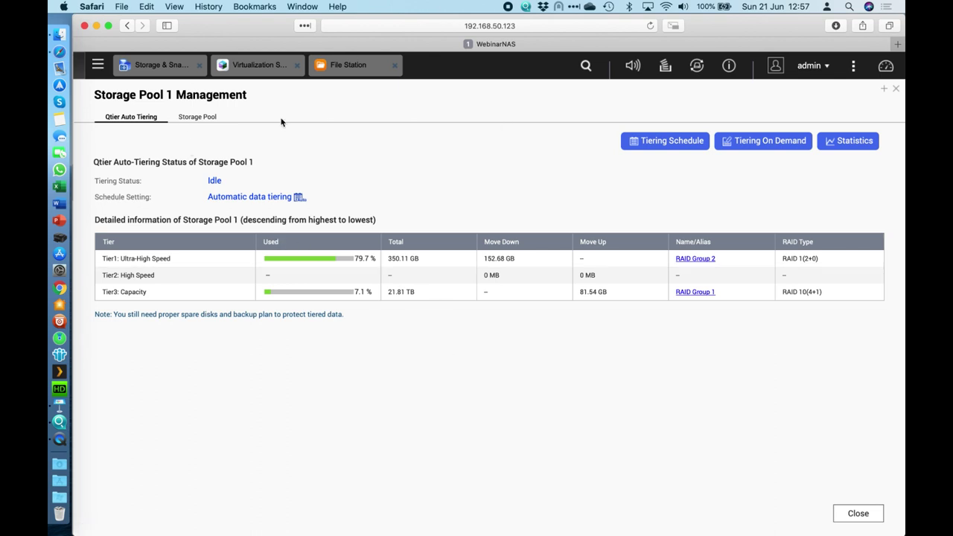
pyautogui.click(896, 88)
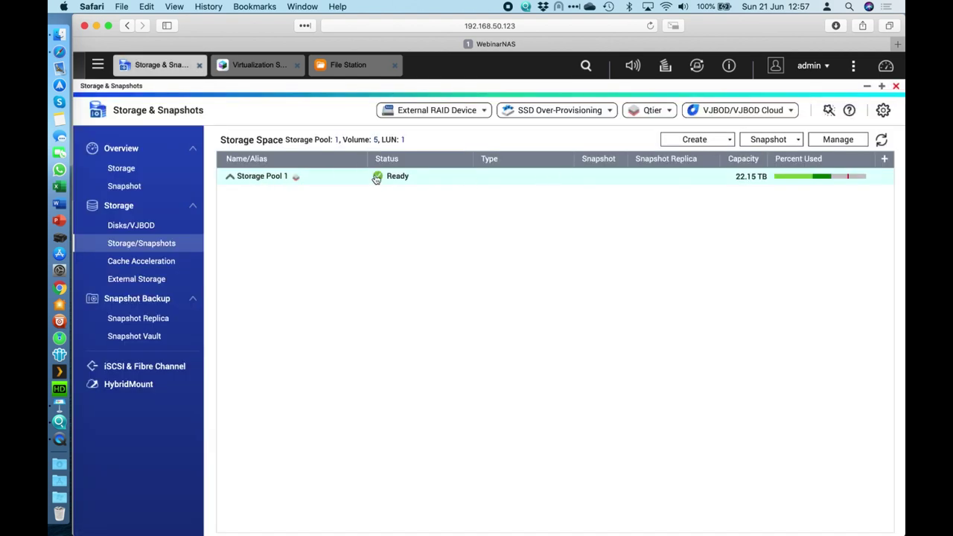
# In iSCSI & Fibre Channel, create an iSCSI target named webinar without digests or CHAP, keeping clustered access and LUN creation enabled.
pyautogui.click(153, 225)
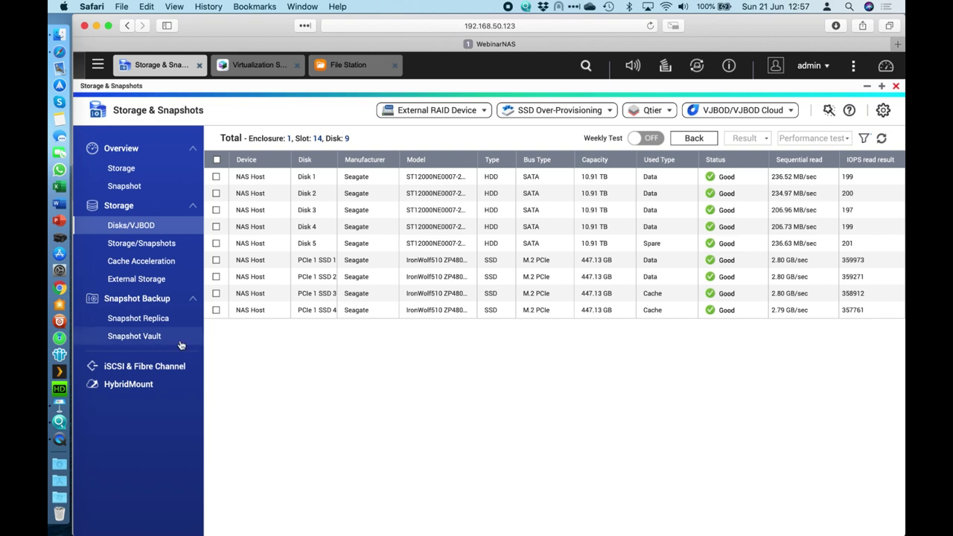
pyautogui.click(164, 365)
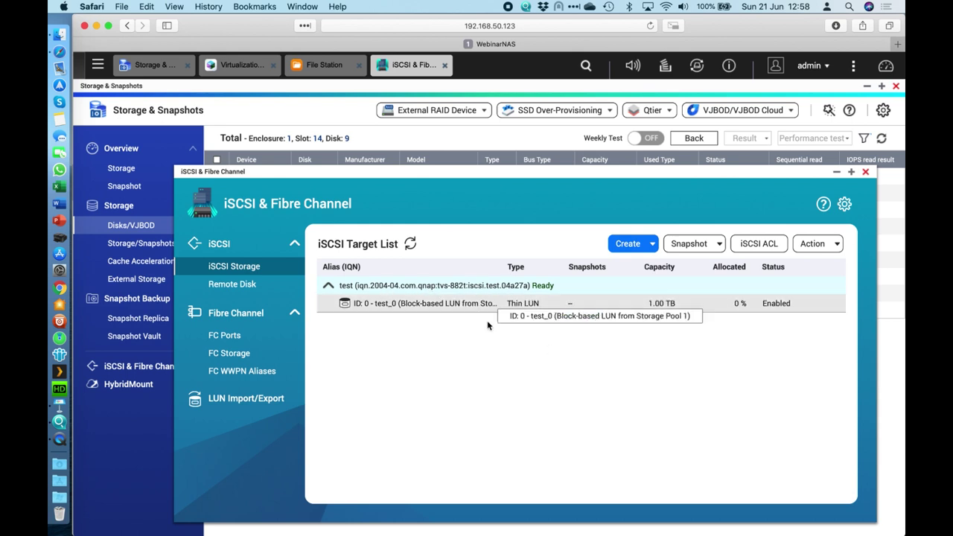
pyautogui.click(652, 246)
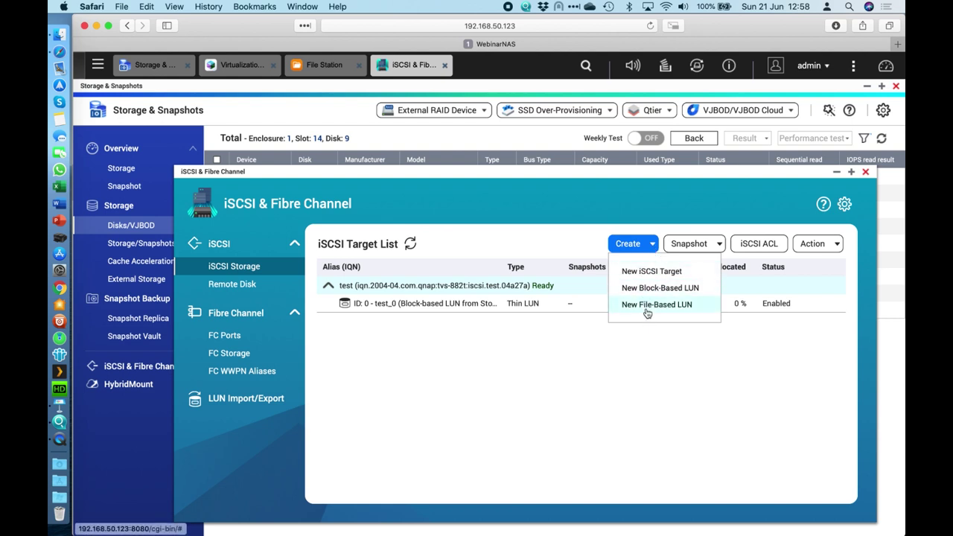
pyautogui.click(654, 271)
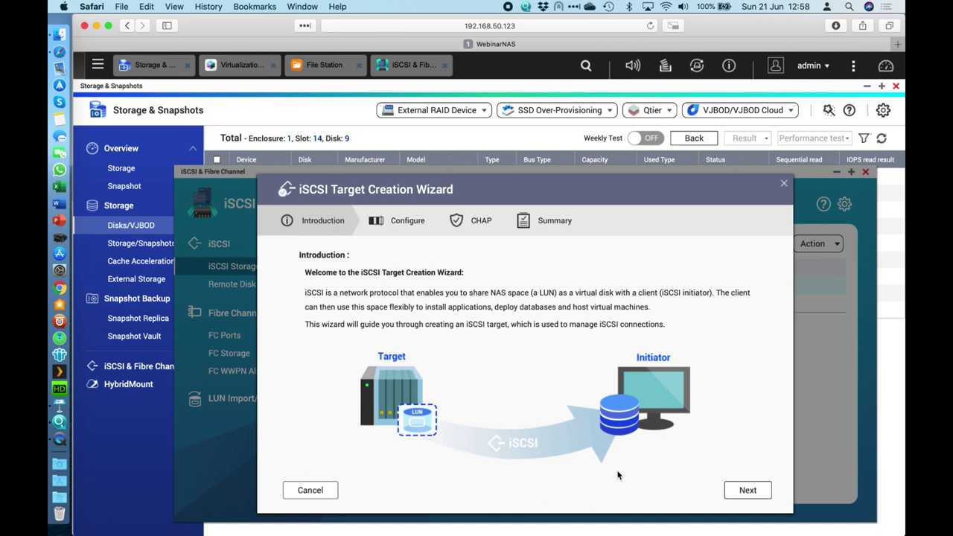
pyautogui.click(735, 492)
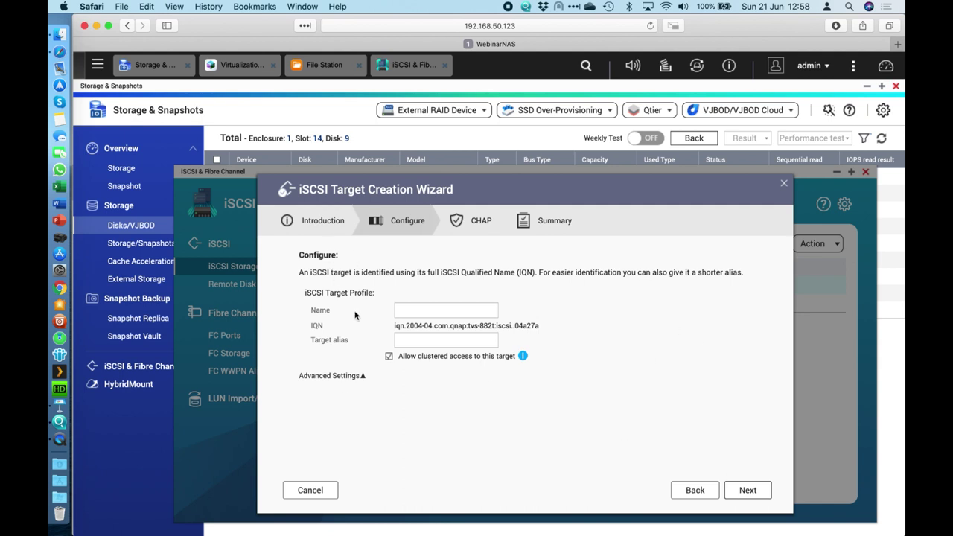
pyautogui.click(411, 309)
pyautogui.write('webinar')
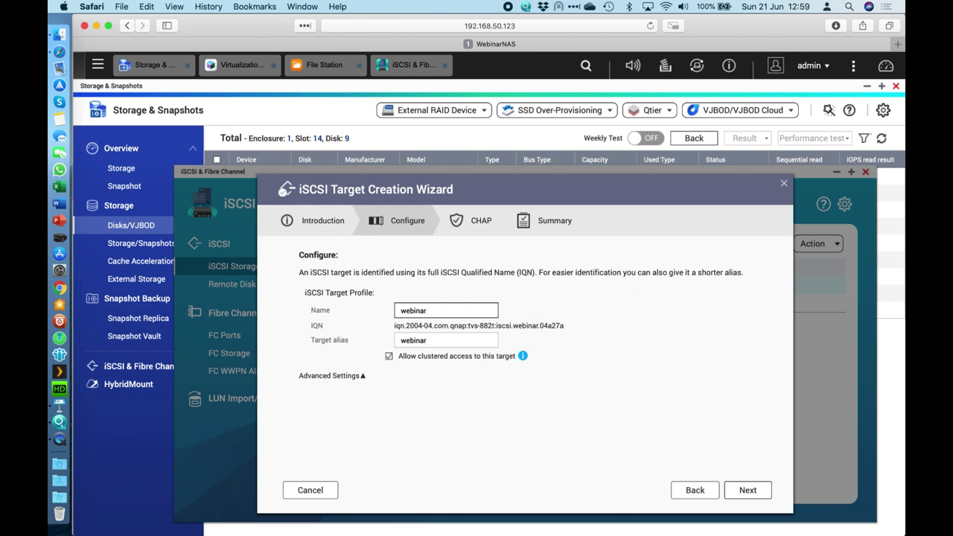
pyautogui.click(364, 377)
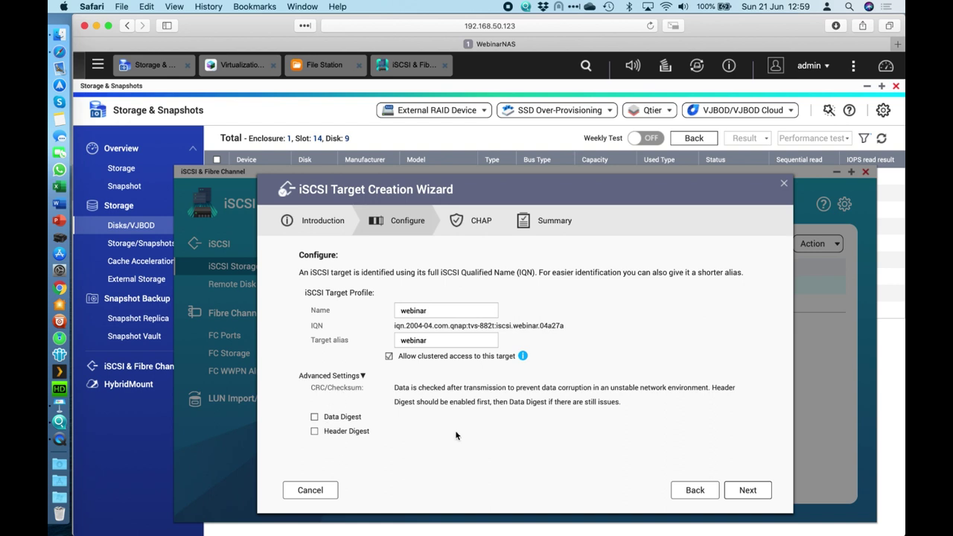
pyautogui.click(745, 490)
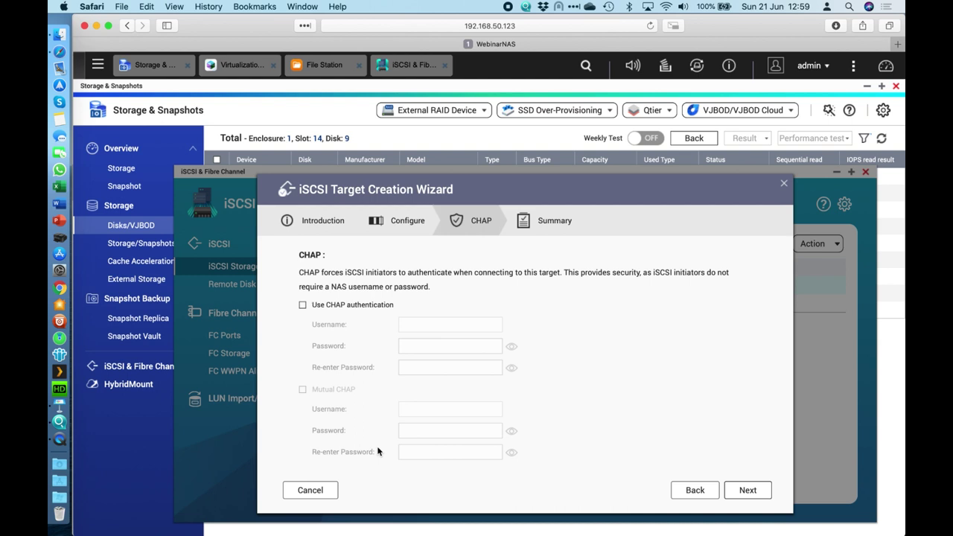
pyautogui.click(745, 493)
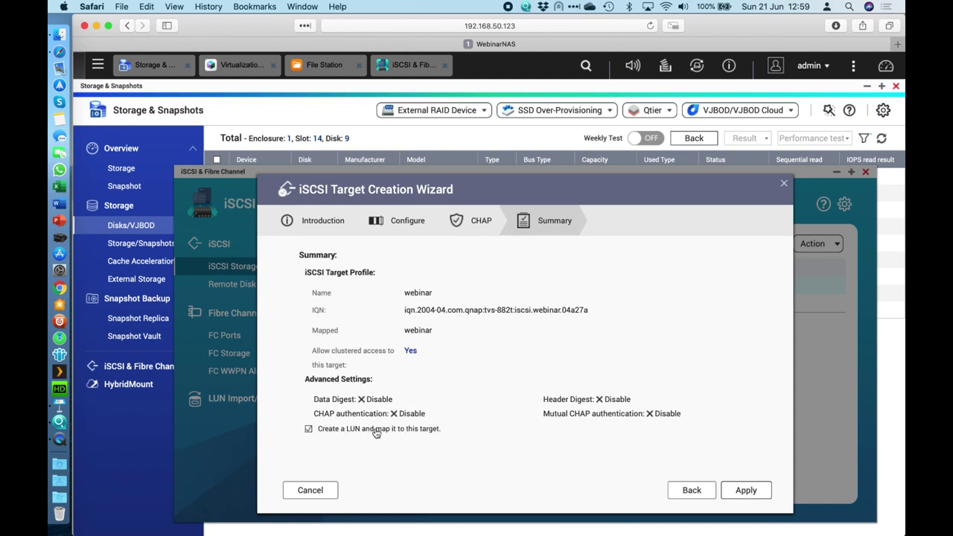
pyautogui.click(745, 491)
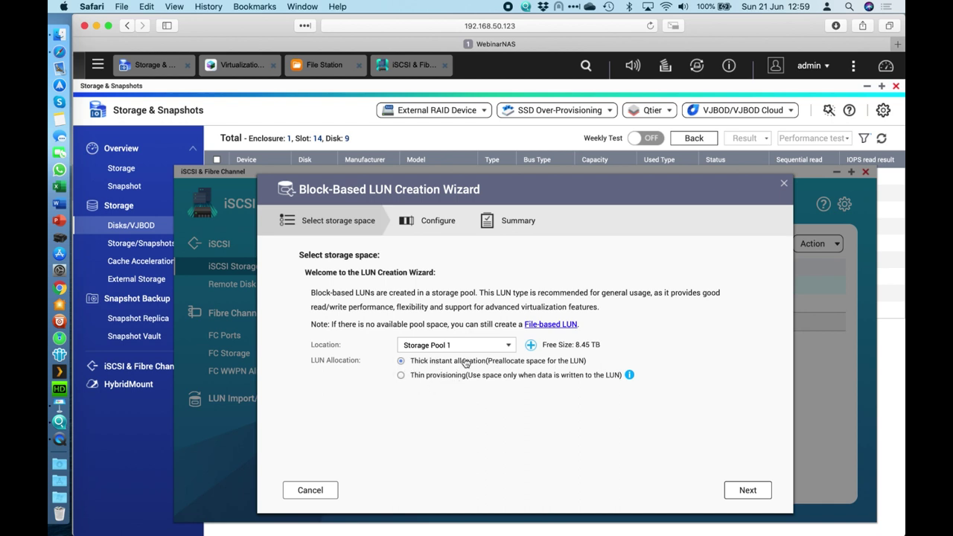
# Create the thin-provisioned 1 TB block-based LUN webinar_0 in Storage Pool 1, with 512-byte sectors, 80% alert threshold, SSD cache and auto-tiering enabled.
pyautogui.click(421, 377)
pyautogui.click(747, 492)
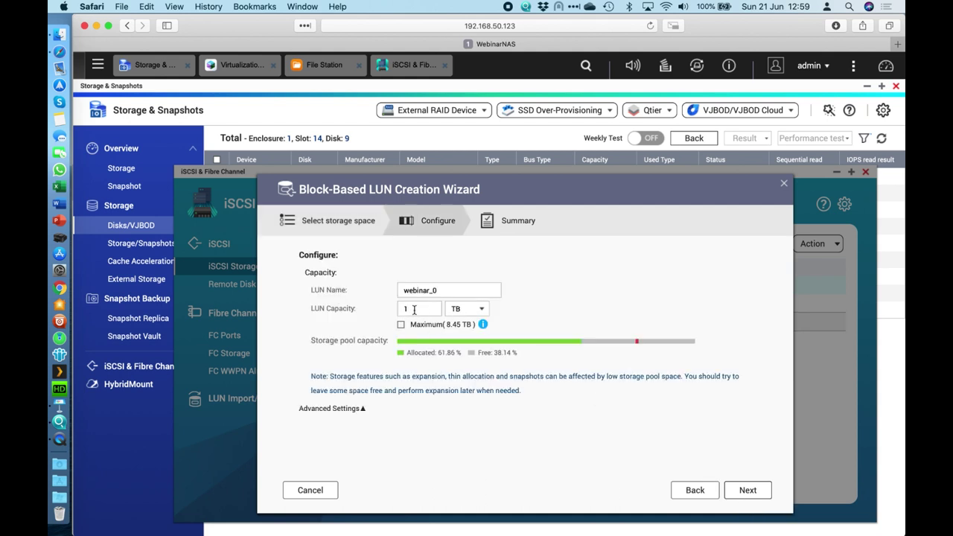
pyautogui.click(350, 408)
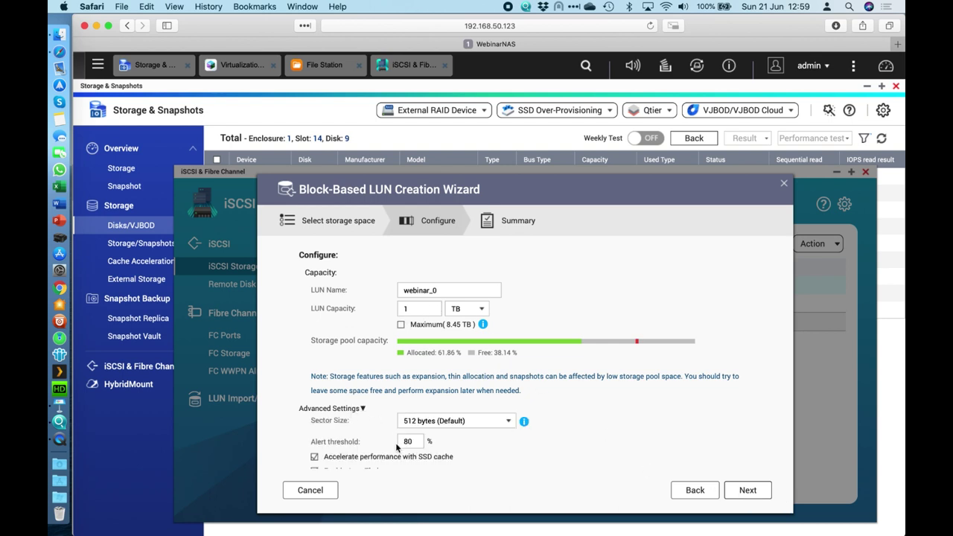
pyautogui.scroll(-1, 398, 449)
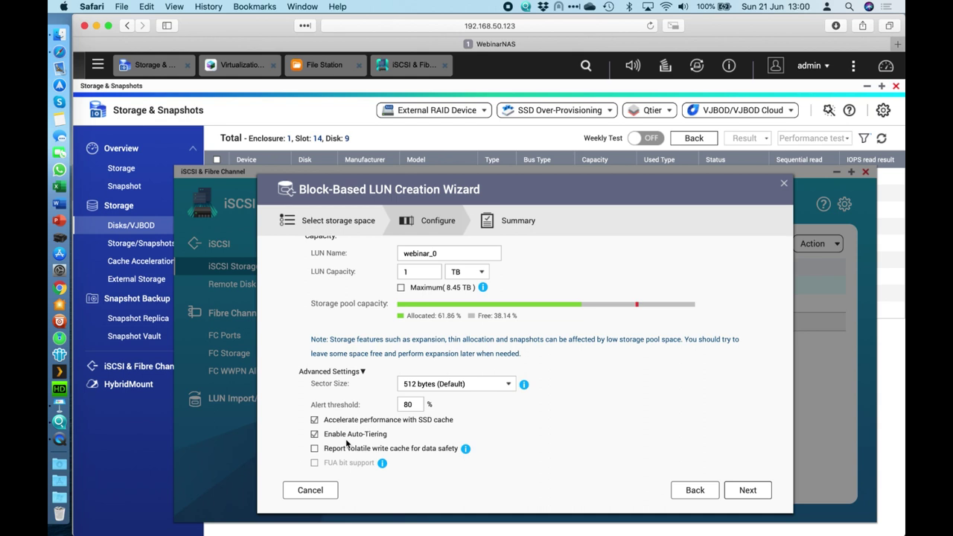
pyautogui.click(740, 494)
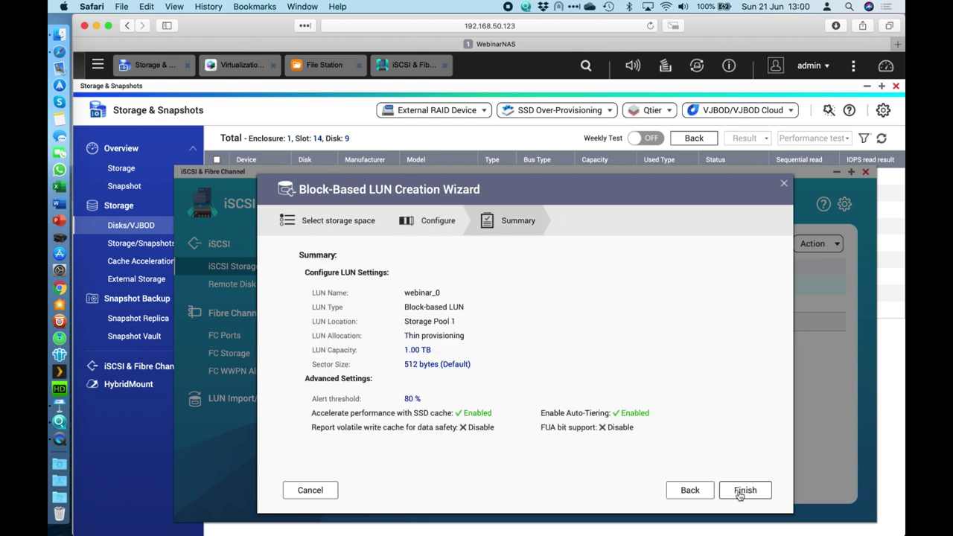
pyautogui.click(740, 495)
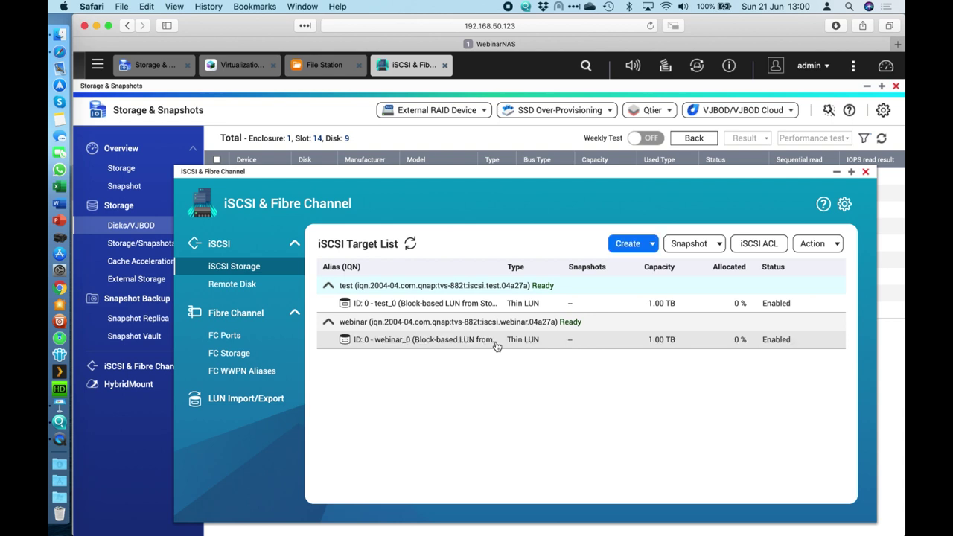
# In the Mac's globalSAN iSCSI initiator, connect the QNAP Target in the WebinarQNAP group through 192.168.50.123 port 3260.
pyautogui.click(60, 272)
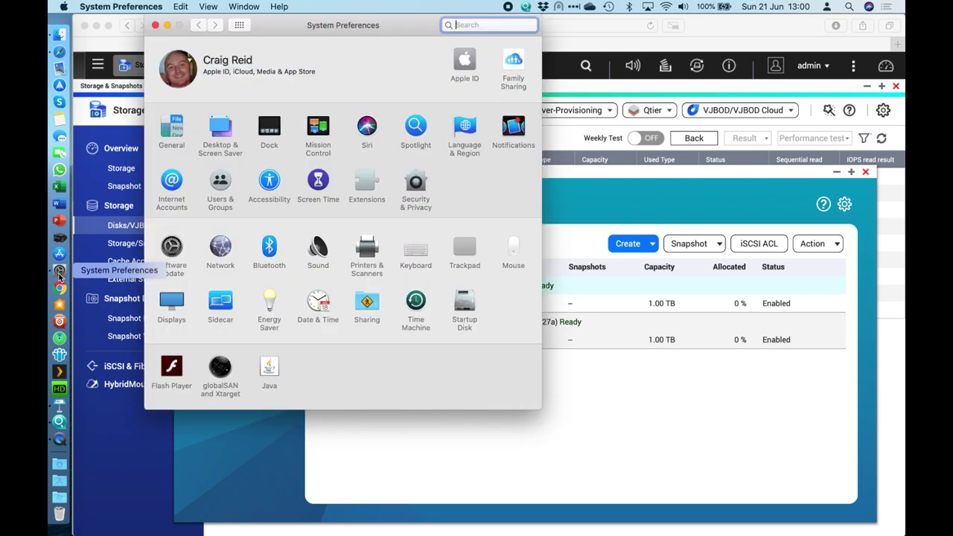
pyautogui.click(221, 372)
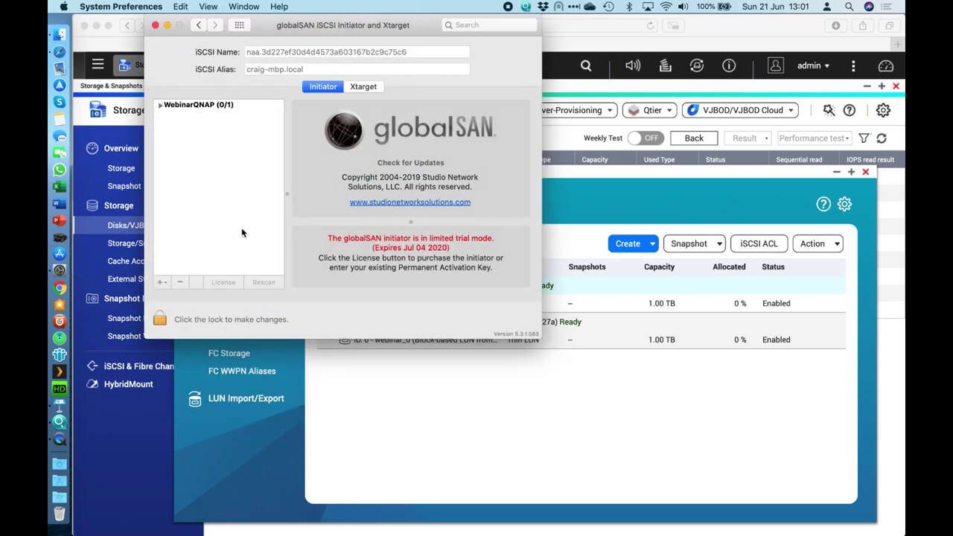
pyautogui.click(208, 105)
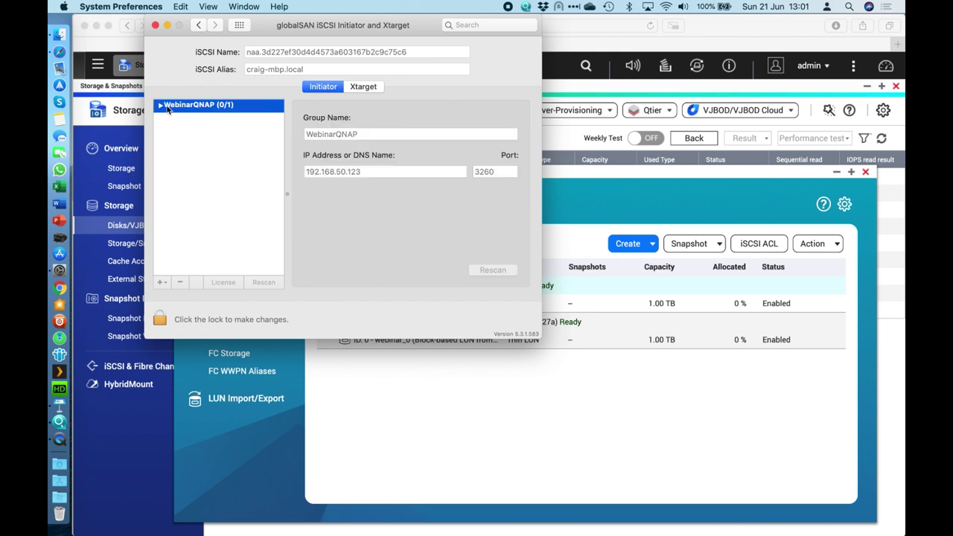
pyautogui.click(161, 105)
pyautogui.click(201, 125)
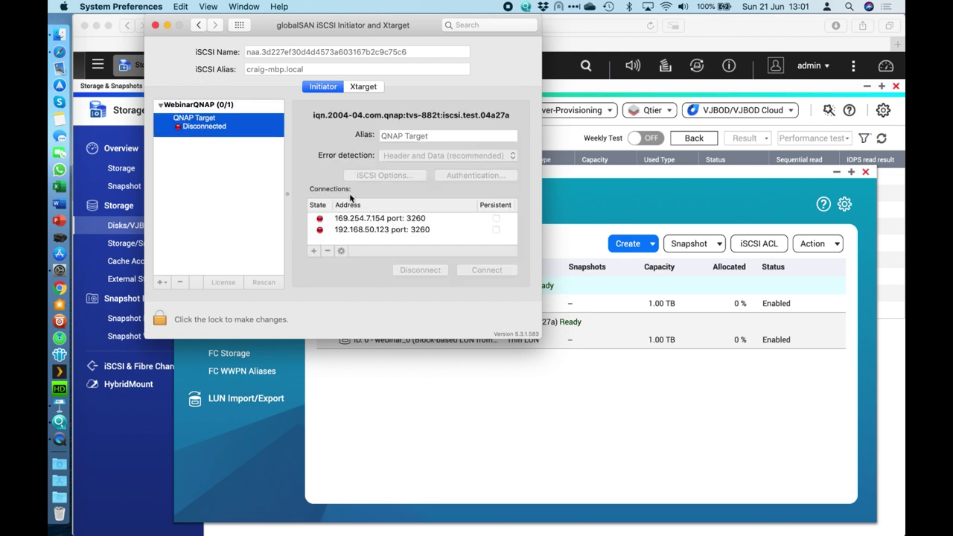
pyautogui.click(373, 230)
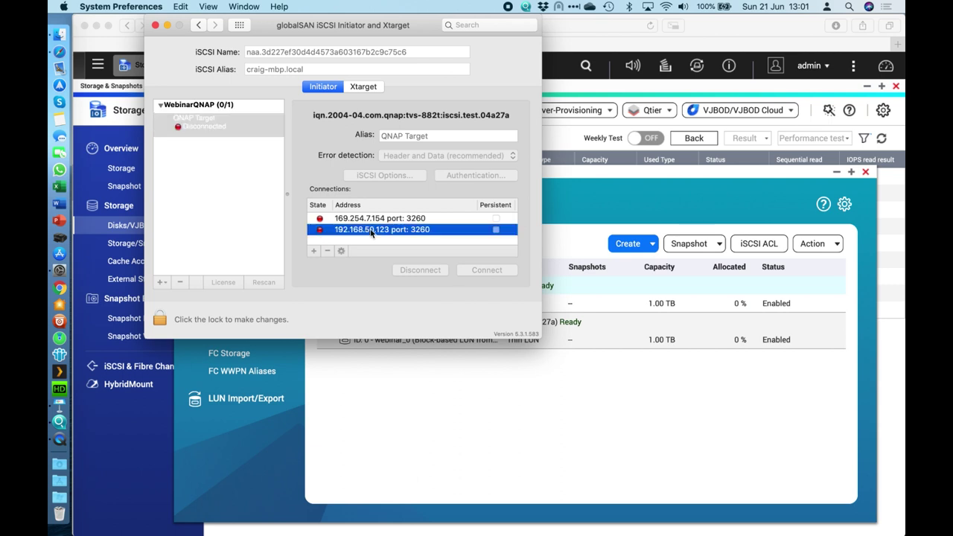
pyautogui.click(482, 270)
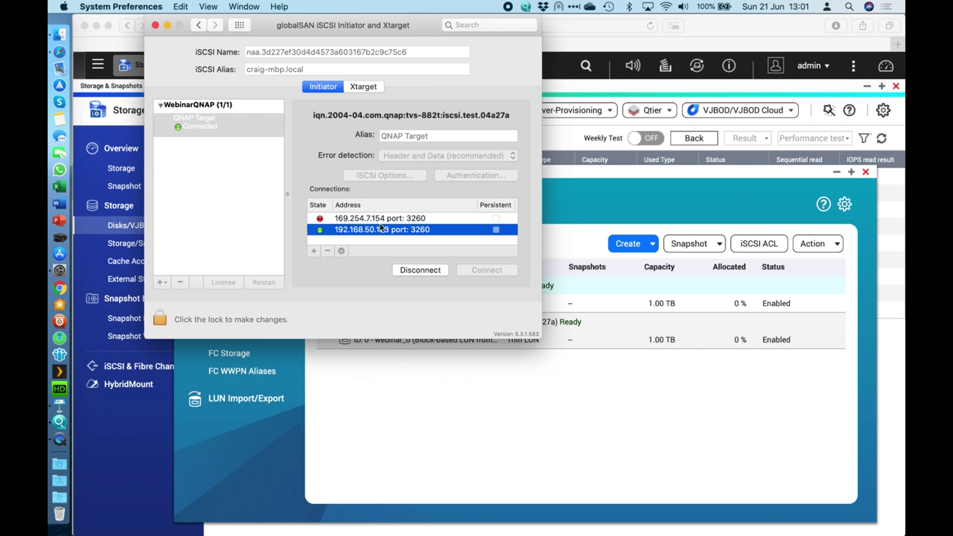
# Switch to Disk Utility and examine the external QNAP iSCSI Storage Media disk and its iSCSI-Test volume.
pyautogui.click(391, 426)
pyautogui.press('super+space')
pyautogui.write('disk')
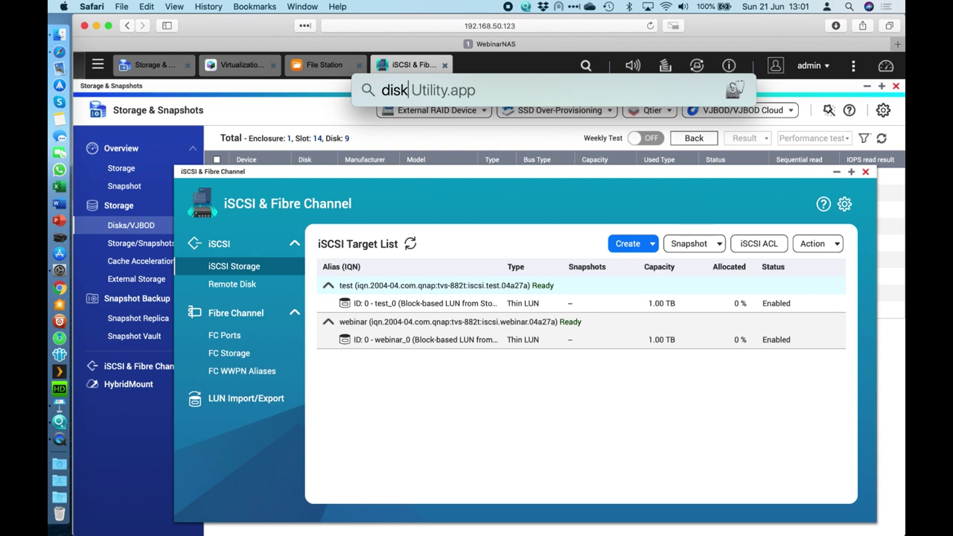
pyautogui.press('Return')
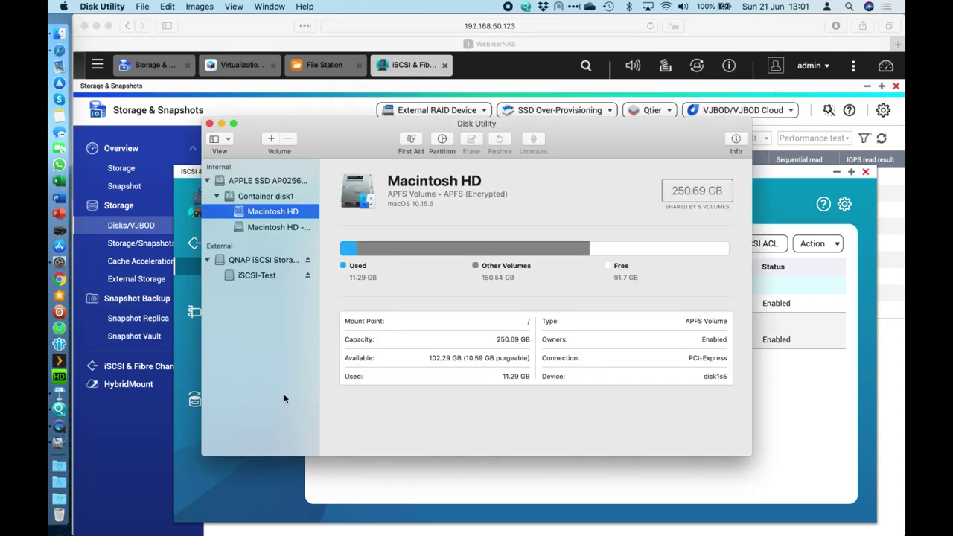
pyautogui.click(257, 261)
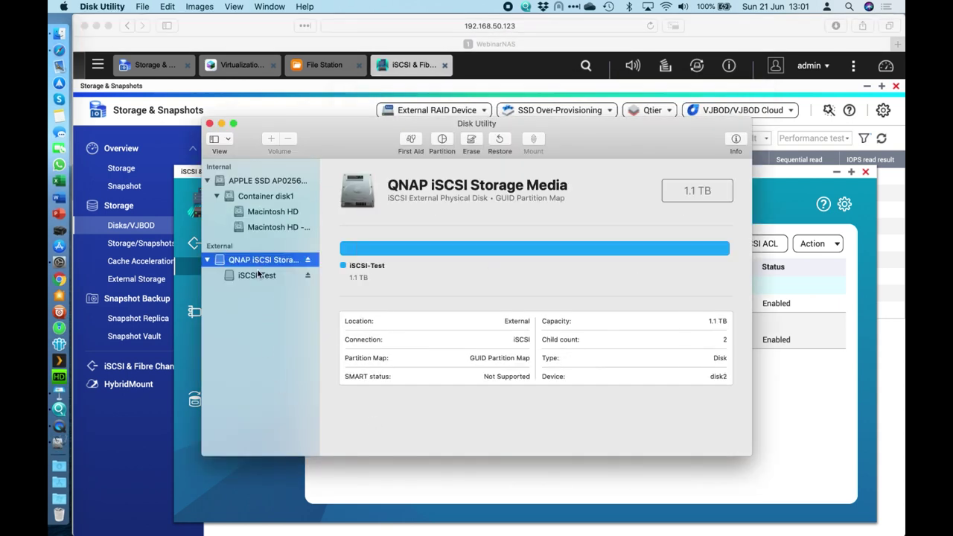
pyautogui.click(258, 275)
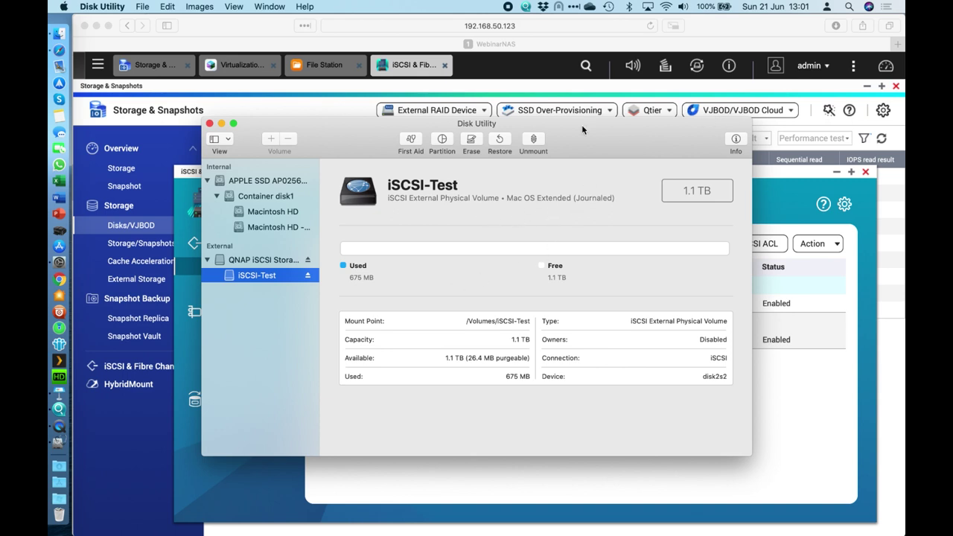
# In Finder, create a folder named test on the iSCSI-Test volume, and close the Finder and Disk Utility windows.
pyautogui.click(59, 34)
pyautogui.scroll(-2, 312, 315)
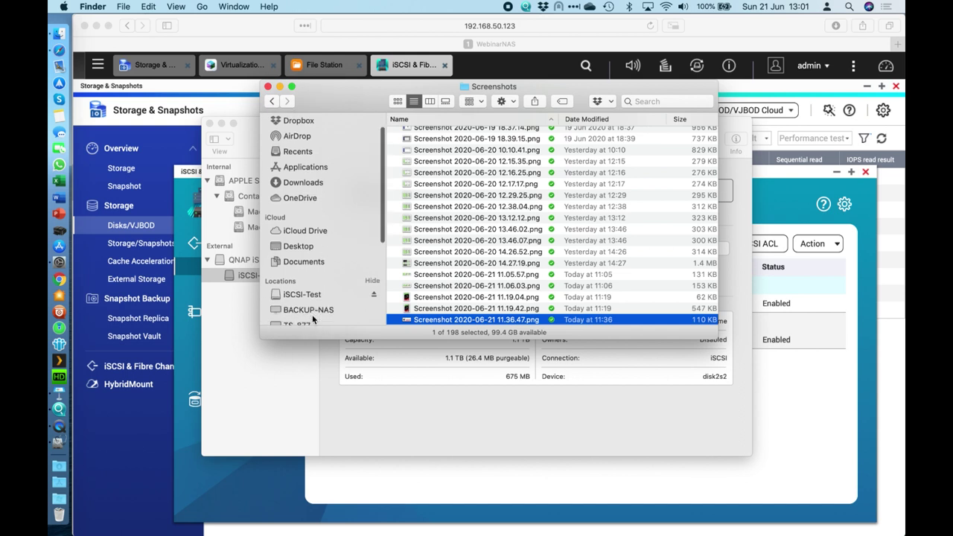
pyautogui.click(314, 292)
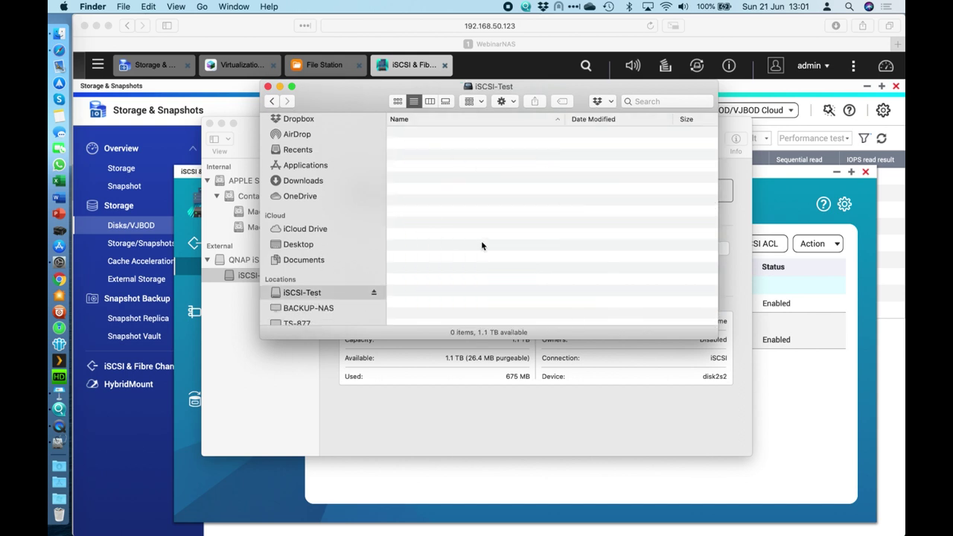
pyautogui.rightClick(458, 203)
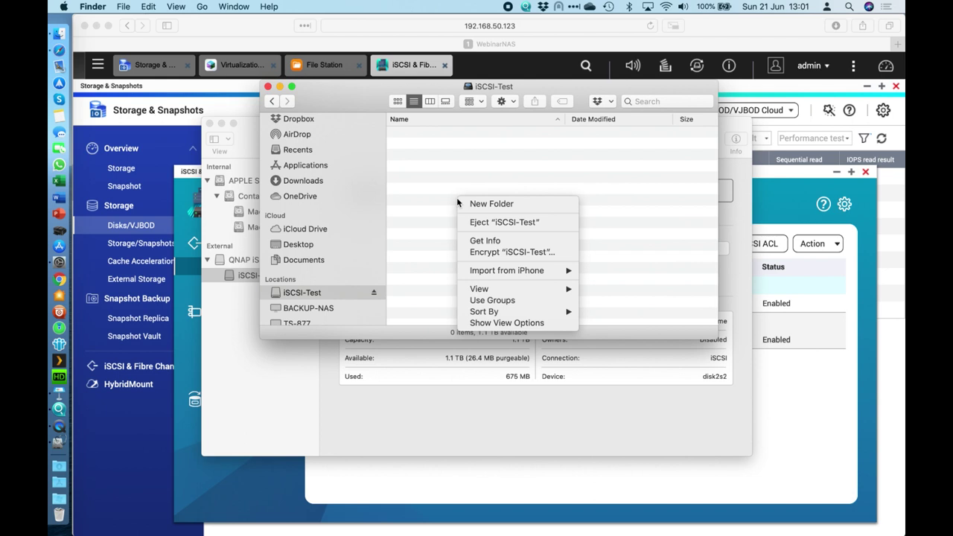
pyautogui.click(469, 205)
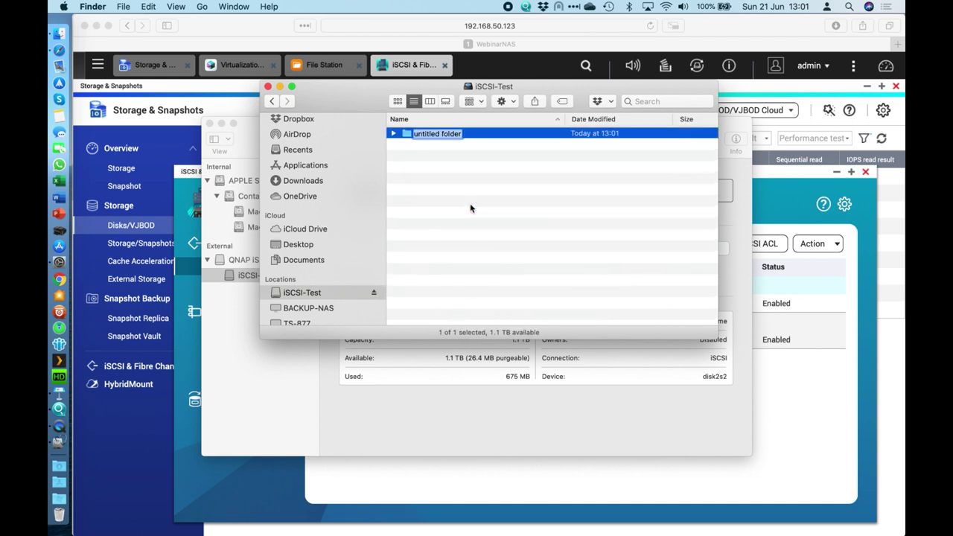
pyautogui.write('test')
pyautogui.press('Return')
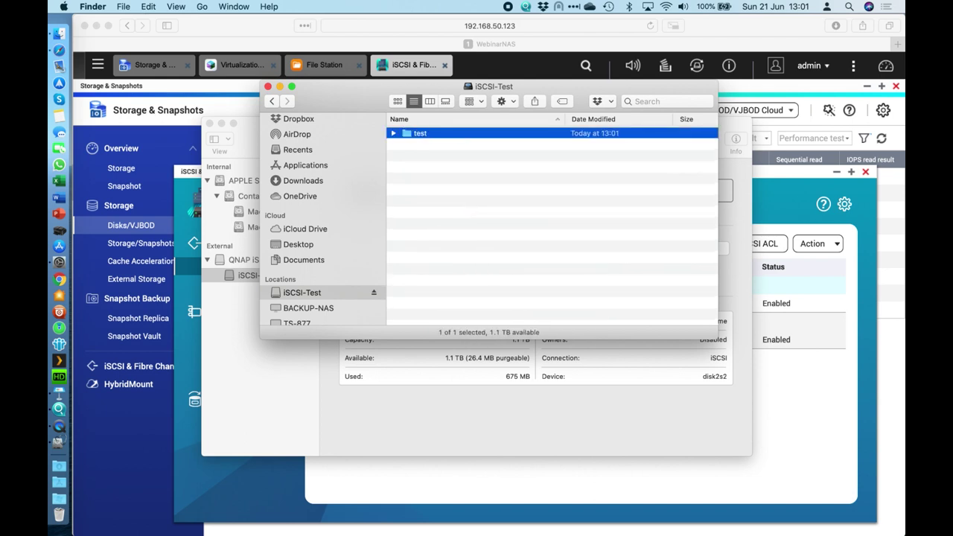
pyautogui.click(268, 87)
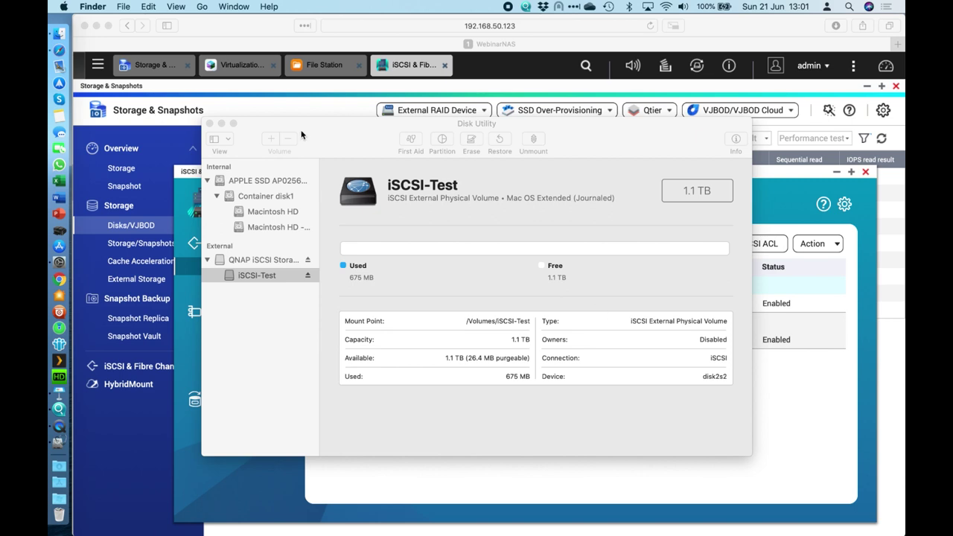
pyautogui.click(211, 124)
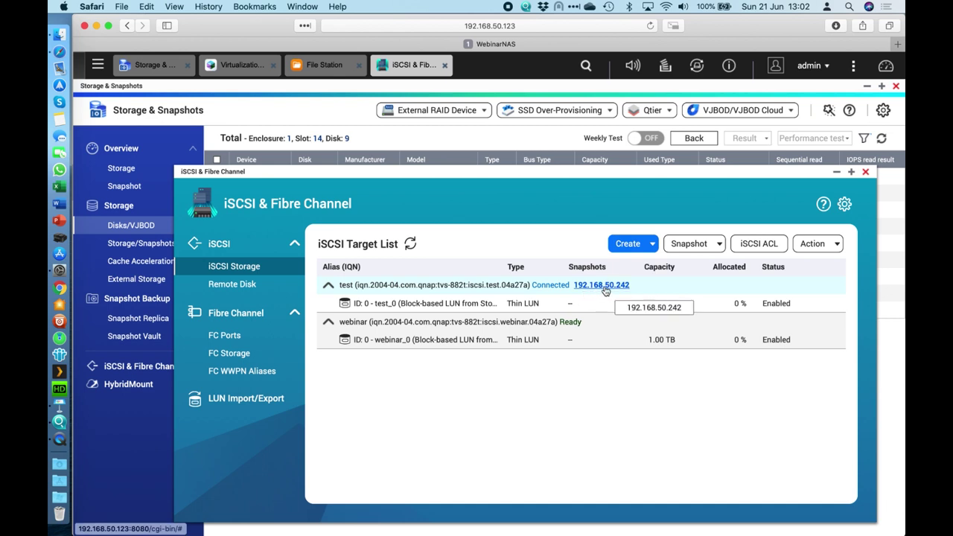
# Back on the NAS, review the test target's iSCSI connection details, and close them and the iSCSI & Fibre Channel window.
pyautogui.click(836, 245)
pyautogui.click(834, 287)
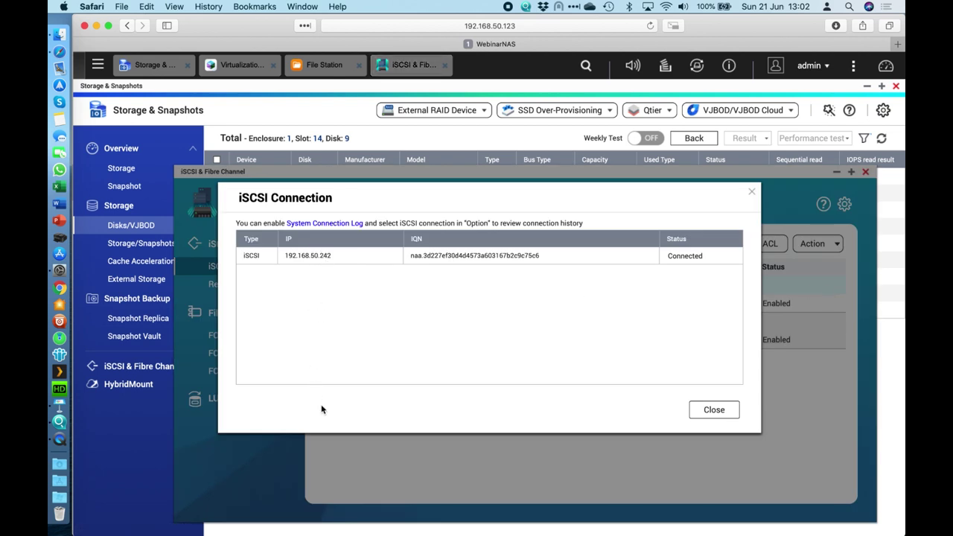
pyautogui.click(339, 260)
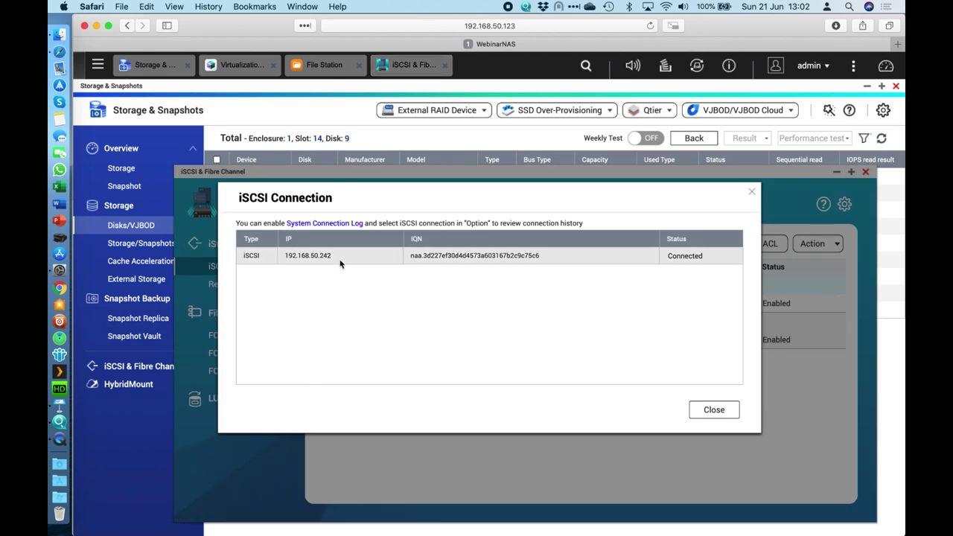
pyautogui.click(708, 411)
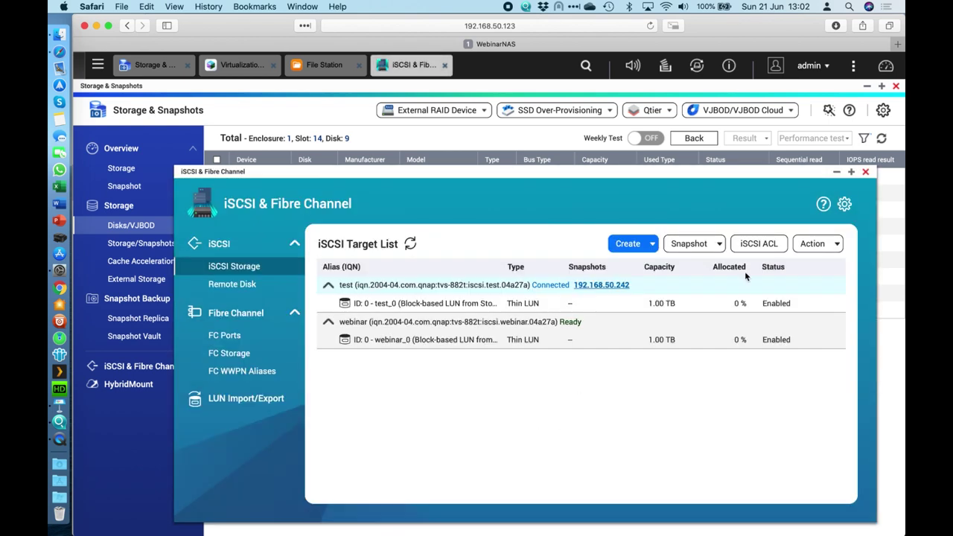
pyautogui.click(867, 172)
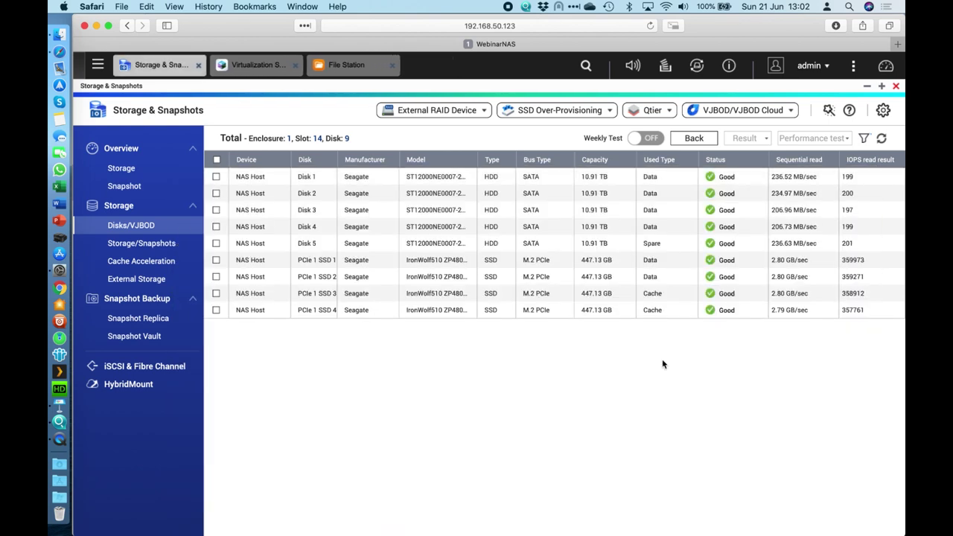